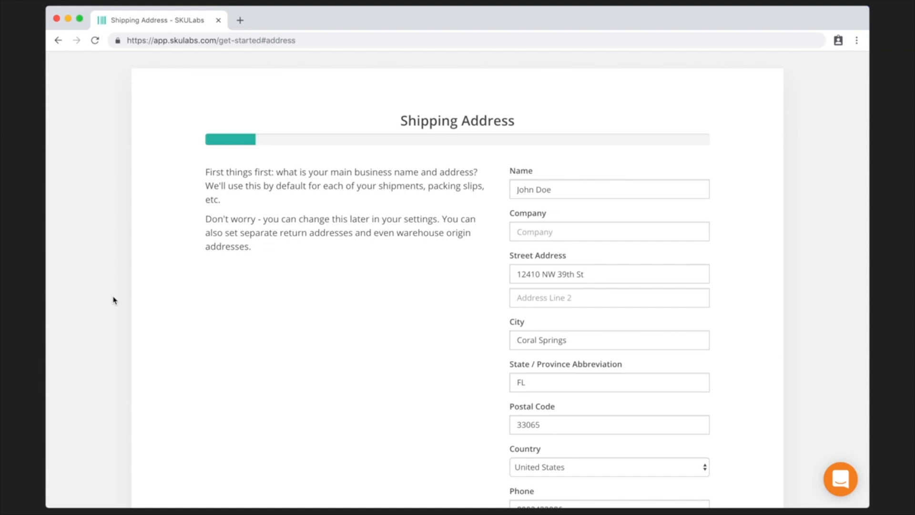
- Save the business shipping address and advance to the Add a Sales Channel step
scroll(113, 300, down, 5)
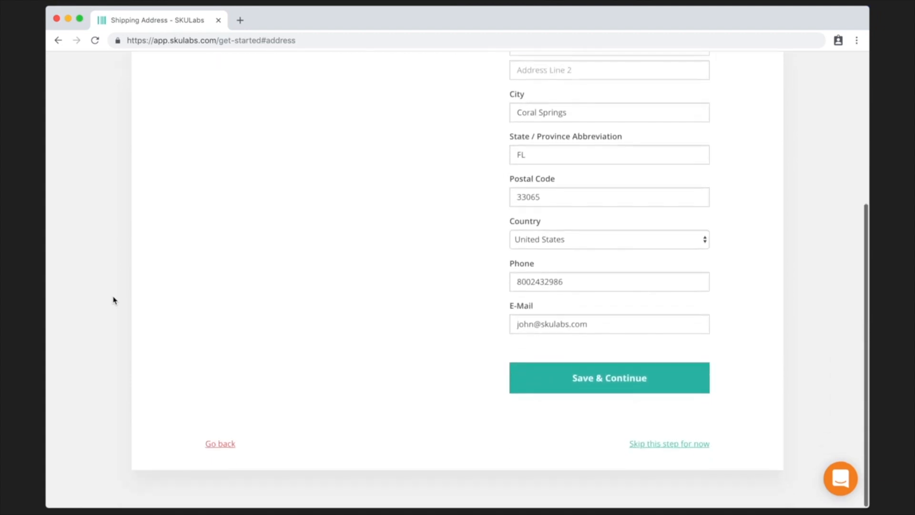
click(629, 389)
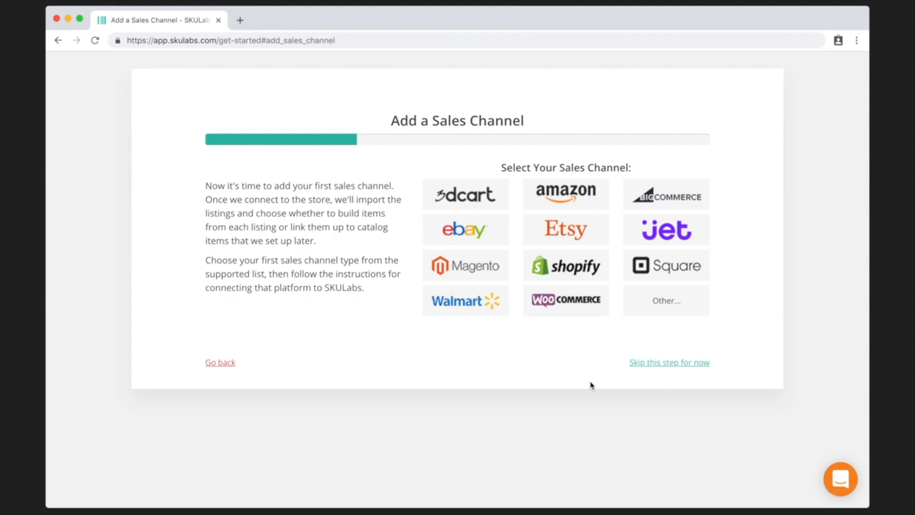
- Connect Shopify with store URL purple-cutlery-supply.myshopify.com and start authorizing SKULabs
click(569, 268)
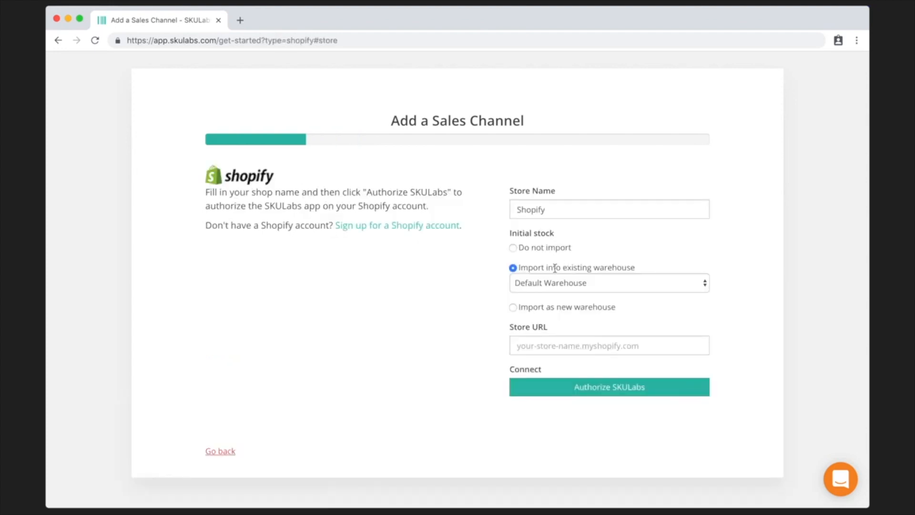
click(543, 345)
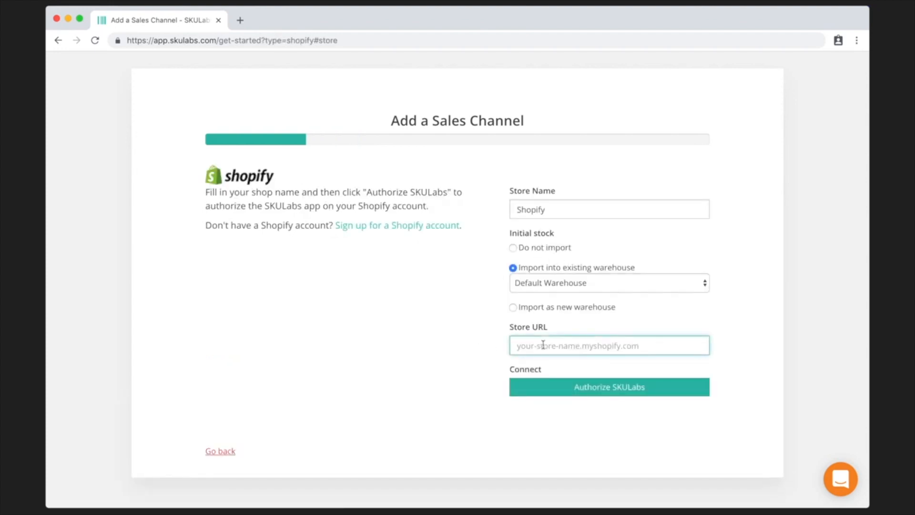
text(purple-cutlery-supply.myshopify.com)
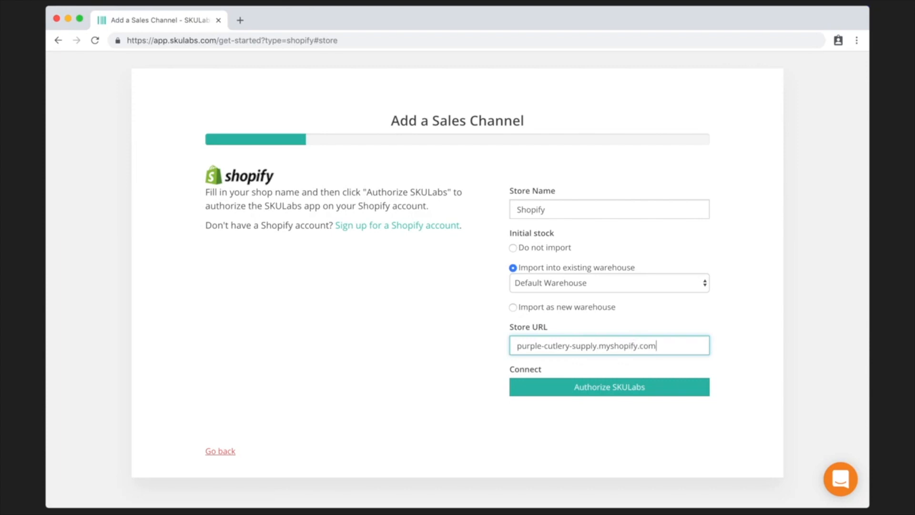
click(587, 386)
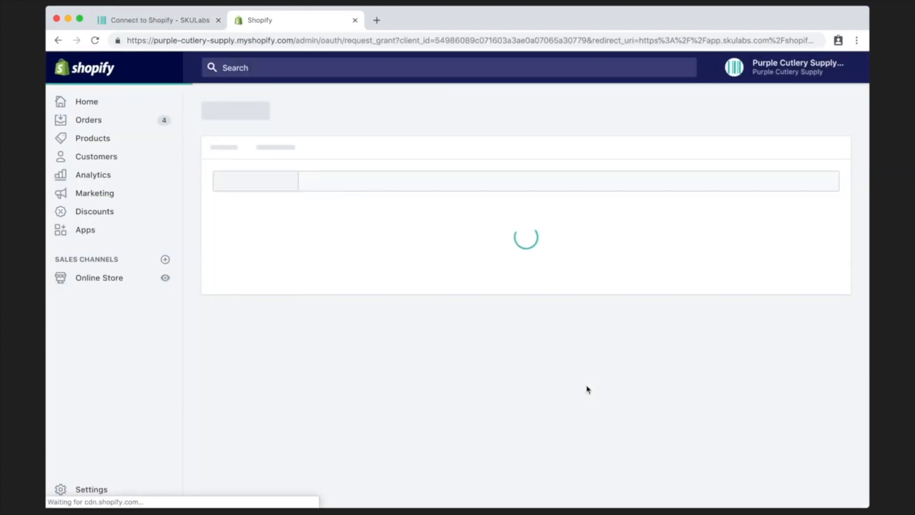
- Install the SKULabs app on the Purple Cutlery Supply Shopify store from its permissions page
scroll(588, 389, down, 3)
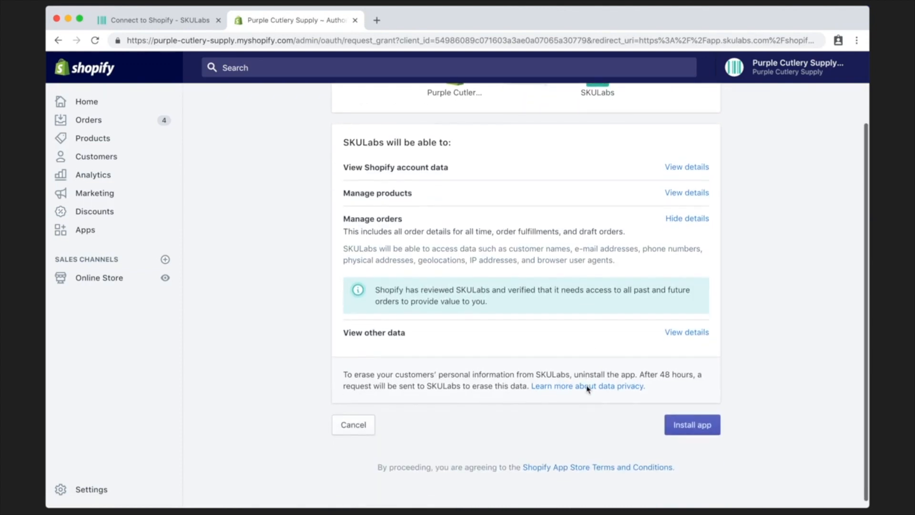
click(692, 426)
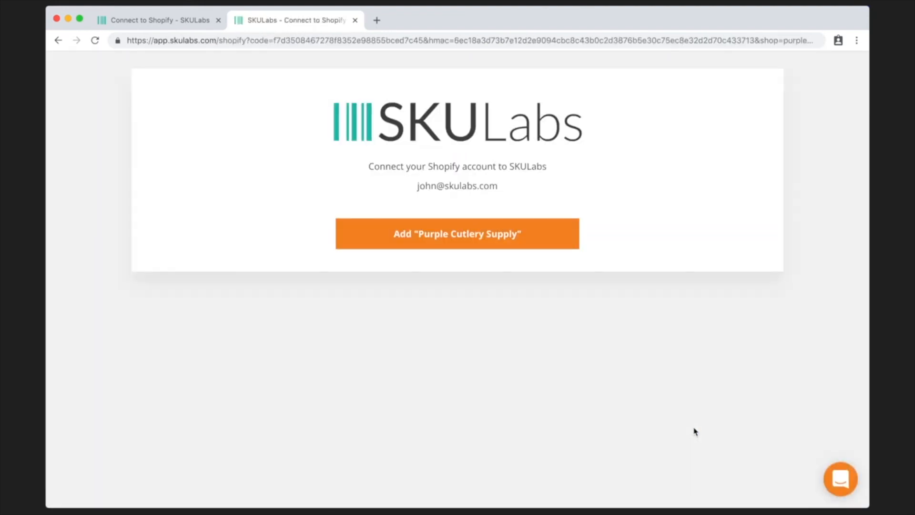
- Add the Purple Cutlery Supply store and continue past the Connected to Shopify! confirmation
click(482, 233)
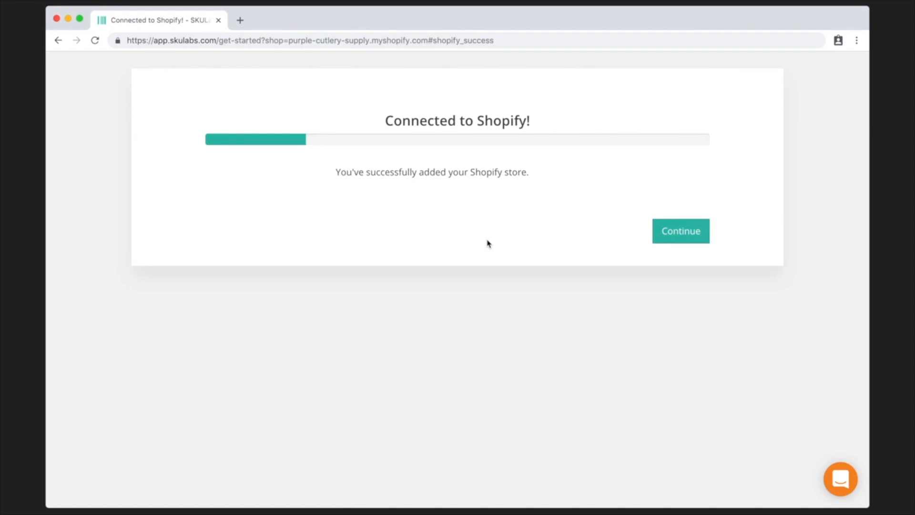
click(681, 234)
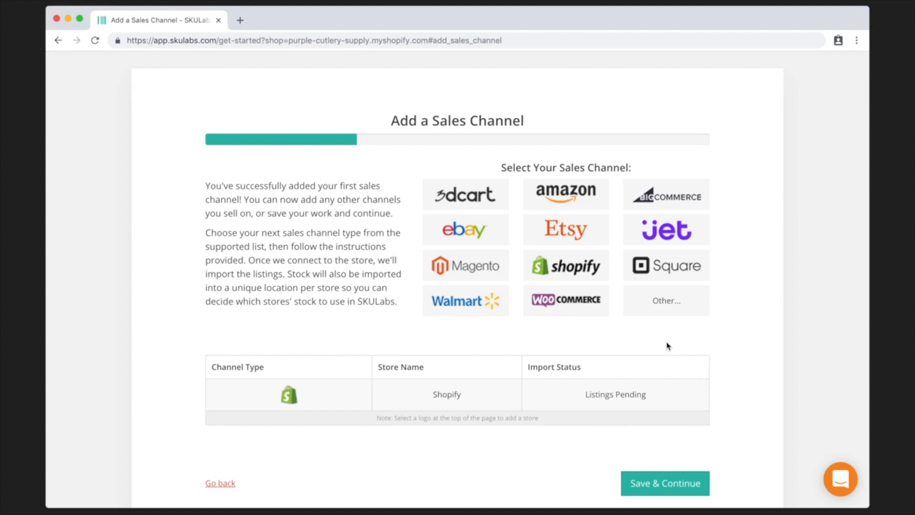
- Save Shopify as the only sales channel and proceed to Add a Shipping Provider
scroll(668, 345, down, 2)
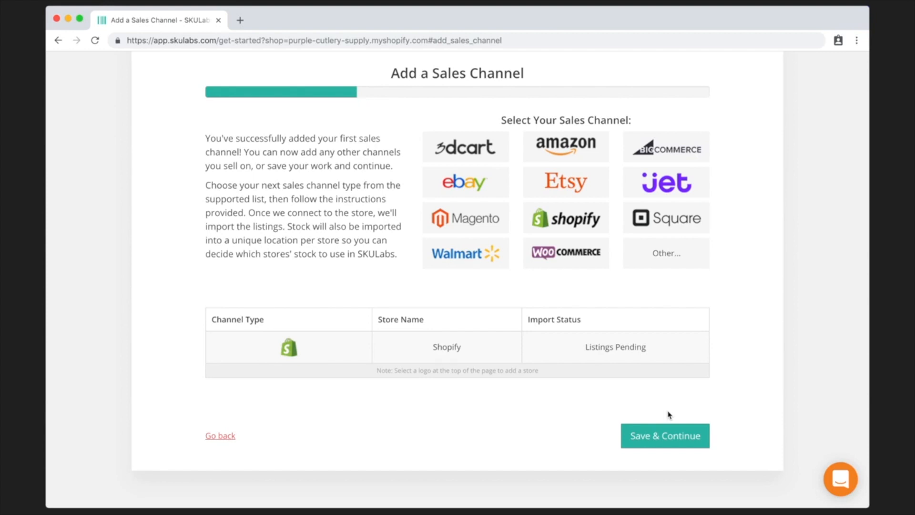
click(673, 444)
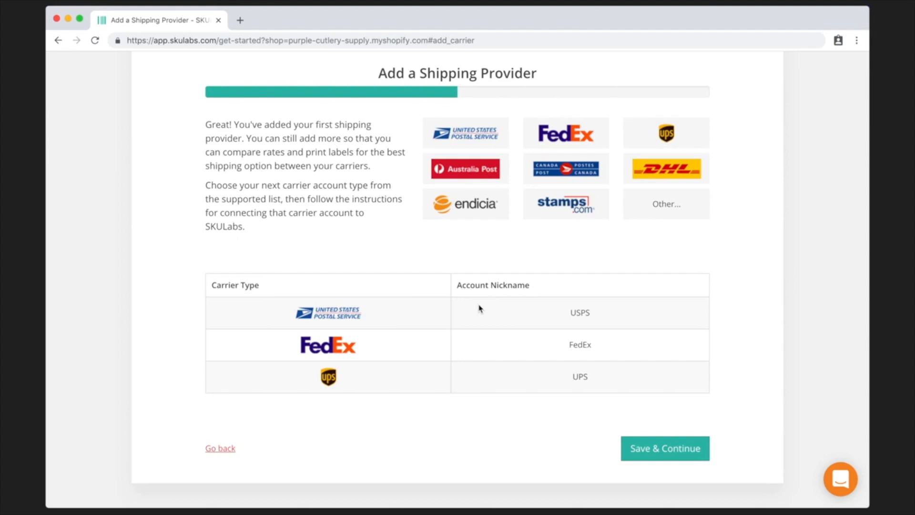
- Save the USPS, FedEx and UPS carriers and advance to Add More Users
click(650, 451)
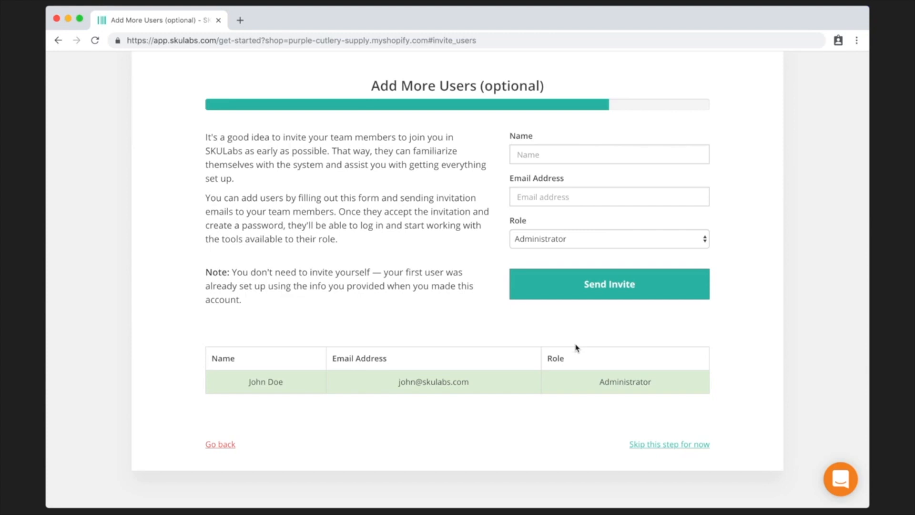
- Review the available user roles and keep Administrator as the invited user's role
click(570, 244)
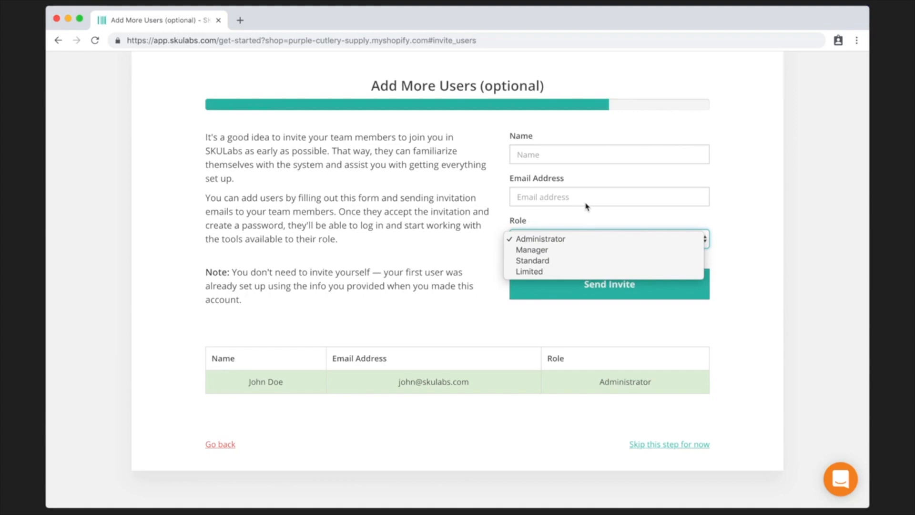
click(727, 237)
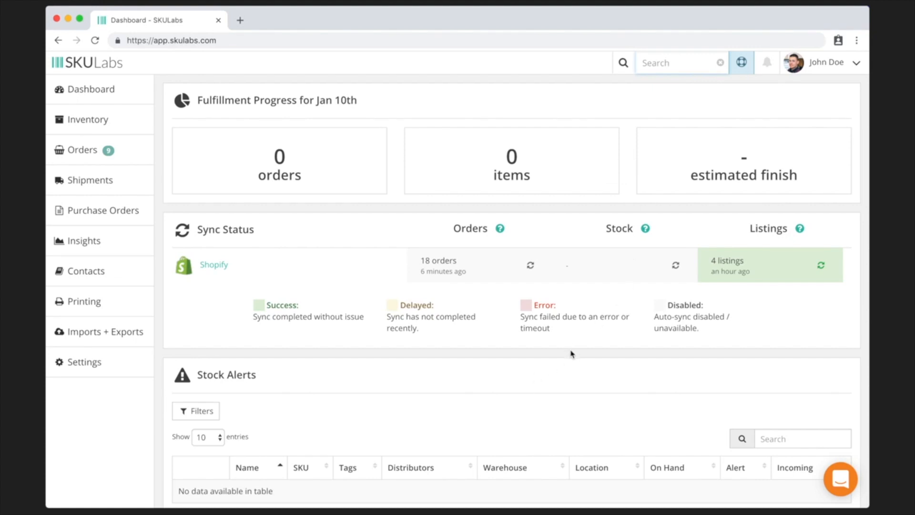
- Scroll through the Dashboard sections to review fulfillment progress and Shopify sync status
scroll(596, 345, down, 1)
scroll(595, 345, down, 3)
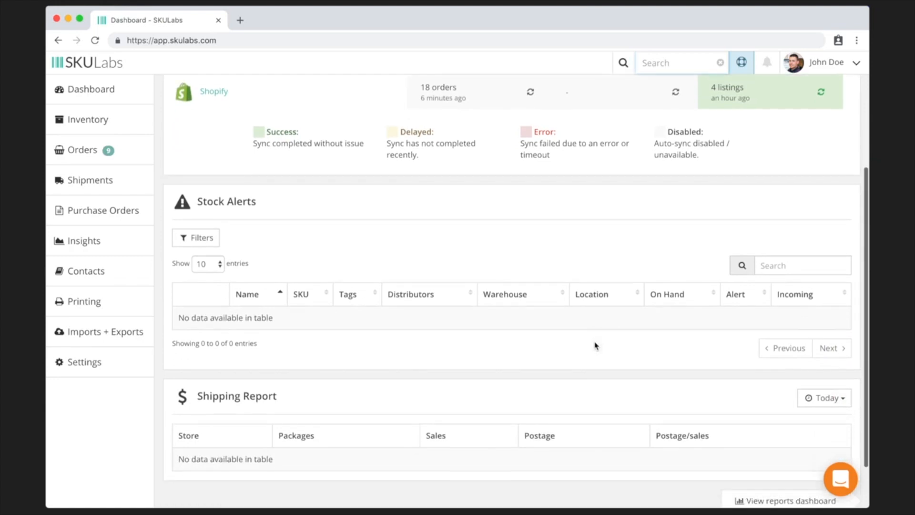
scroll(595, 345, down, 2)
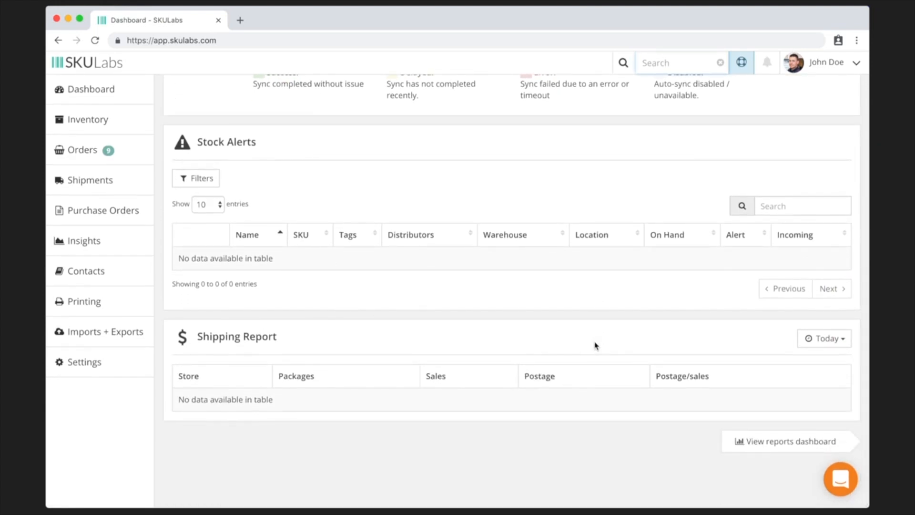
scroll(596, 345, up, 5)
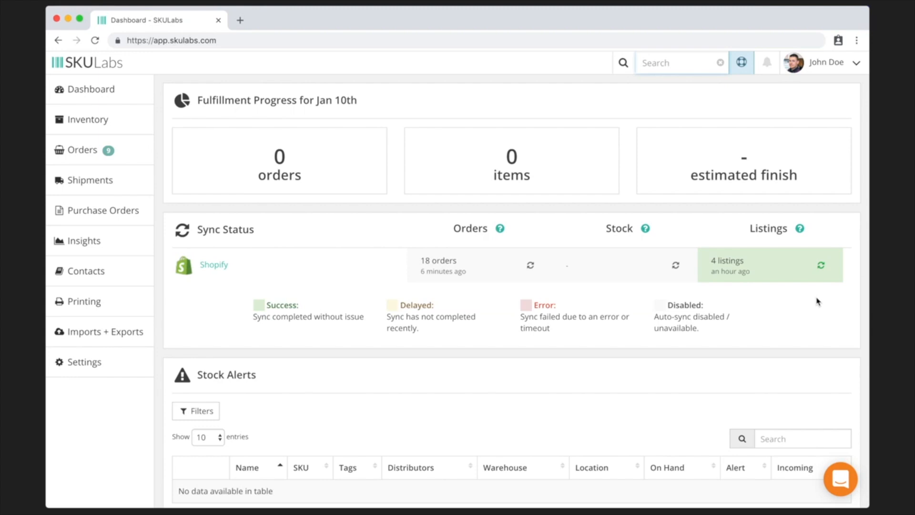
scroll(817, 301, down, 3)
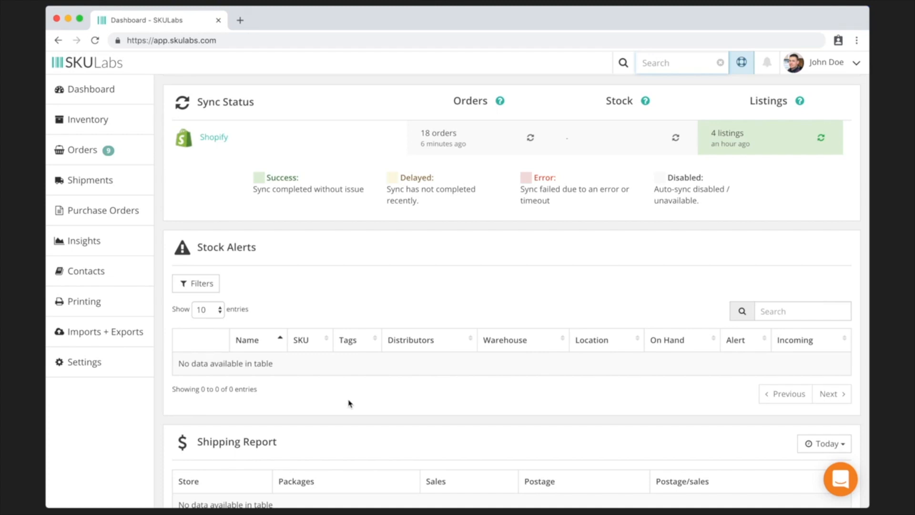
scroll(351, 404, down, 3)
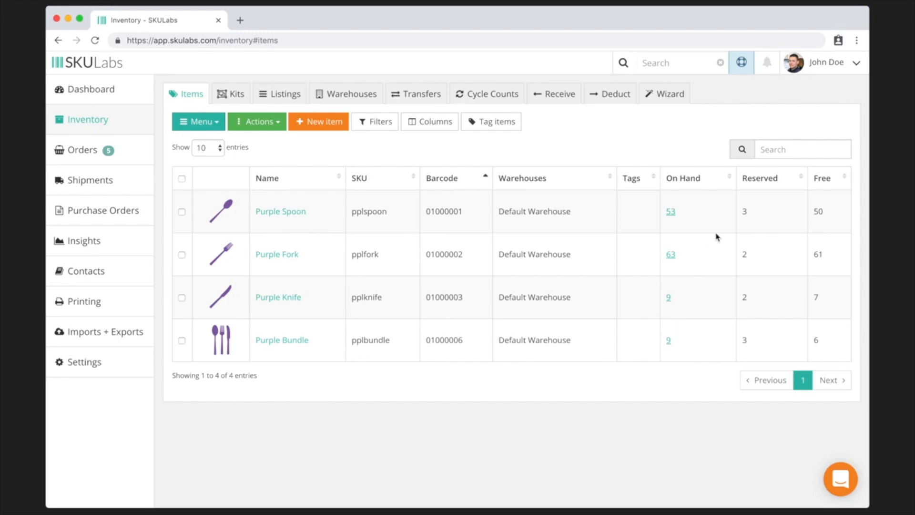
click(671, 213)
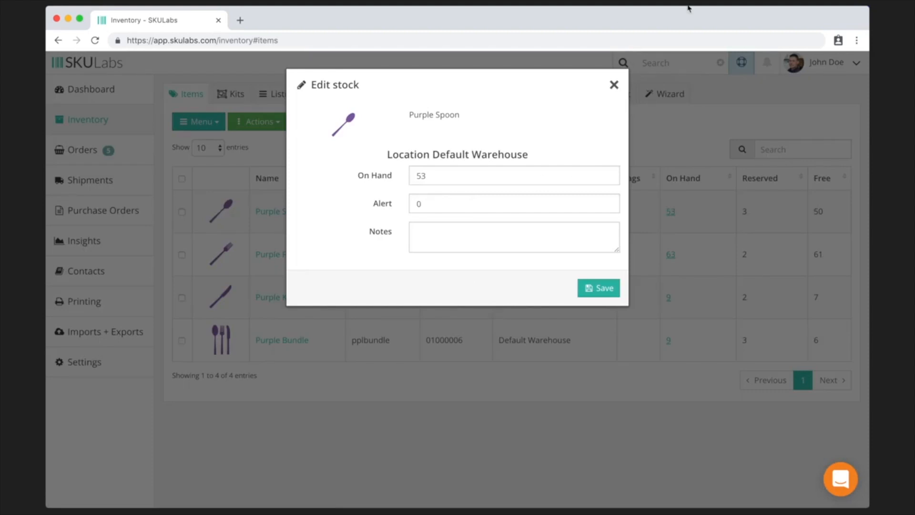
click(614, 86)
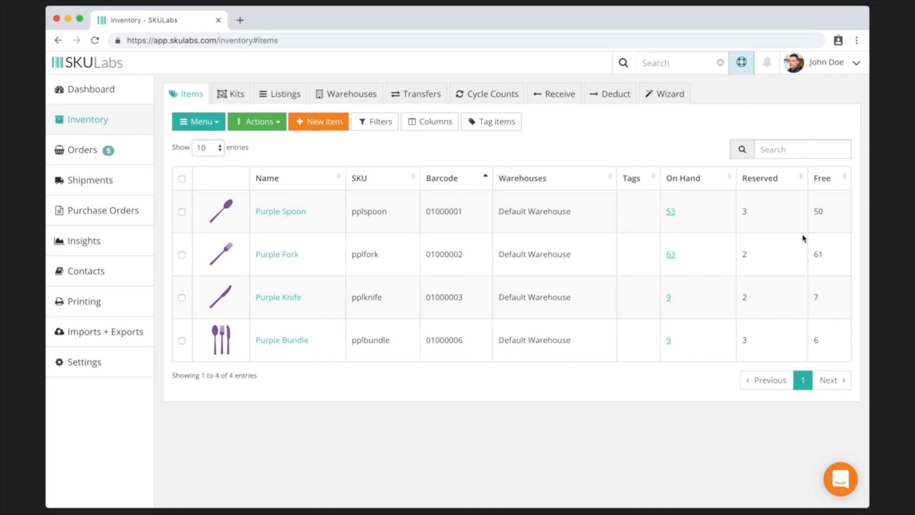
- Apply the 'pointy' tag to the Purple Knife and Purple Fork items
click(480, 129)
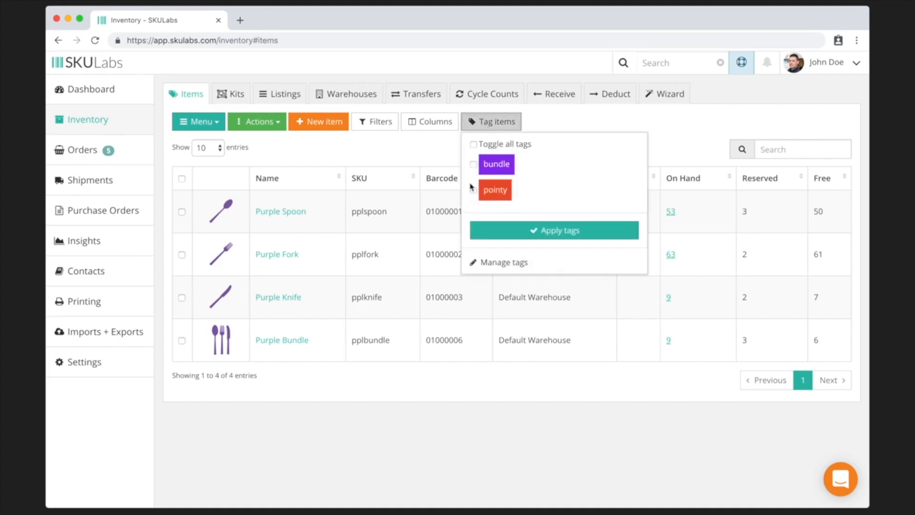
click(429, 152)
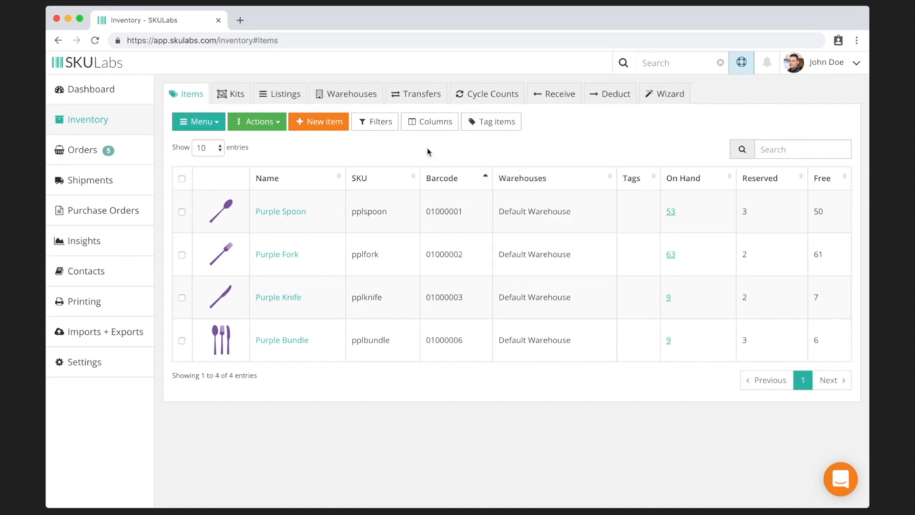
click(182, 297)
click(182, 255)
click(491, 125)
click(473, 190)
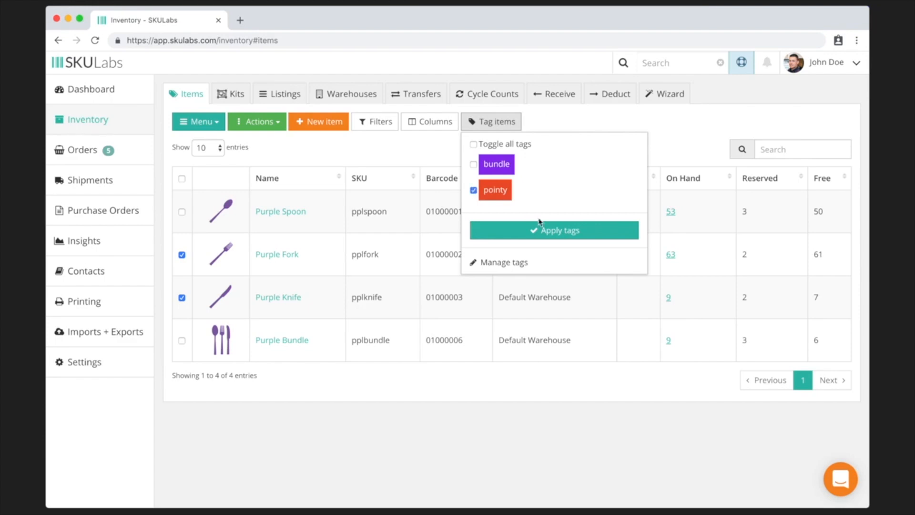
click(559, 232)
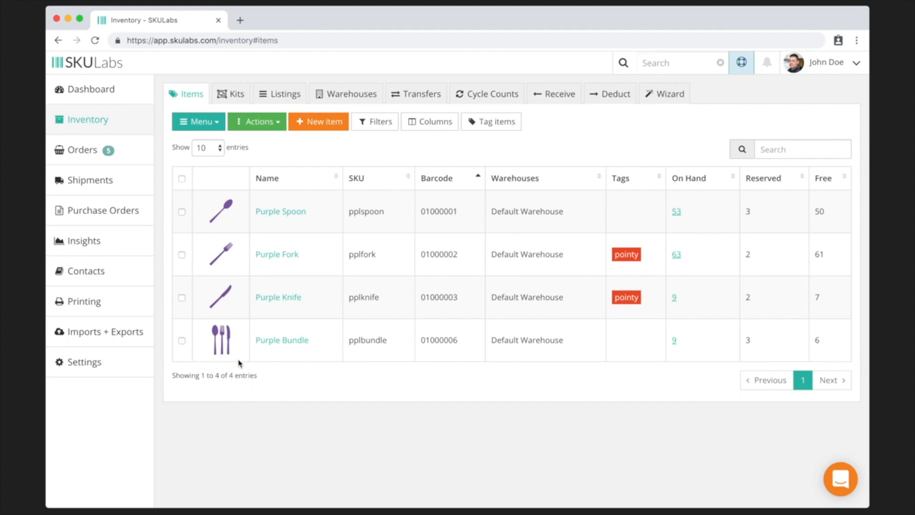
- Convert Purple Bundle into a kit and open its empty component list
click(182, 341)
click(261, 123)
click(285, 229)
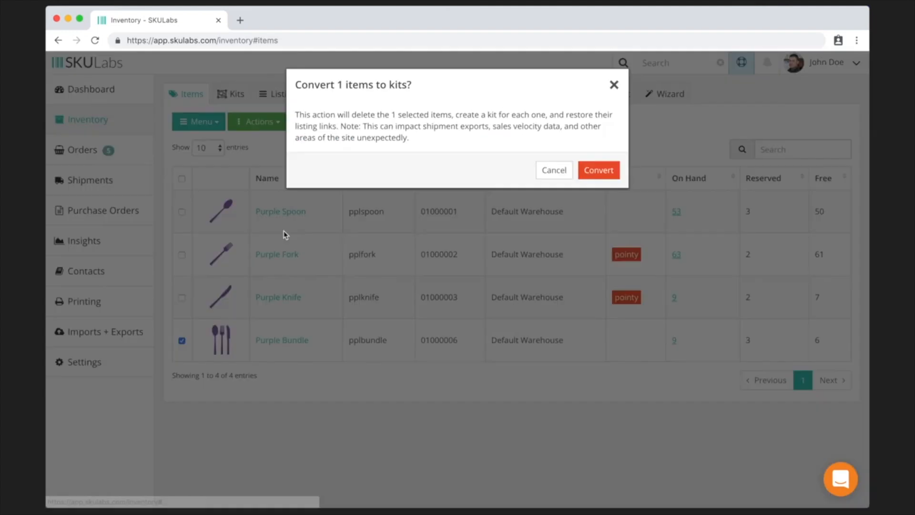
click(598, 171)
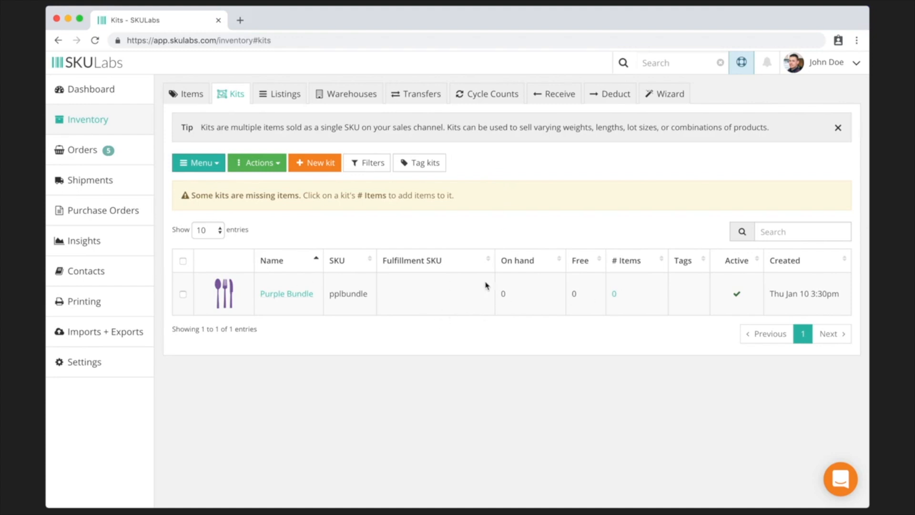
click(615, 294)
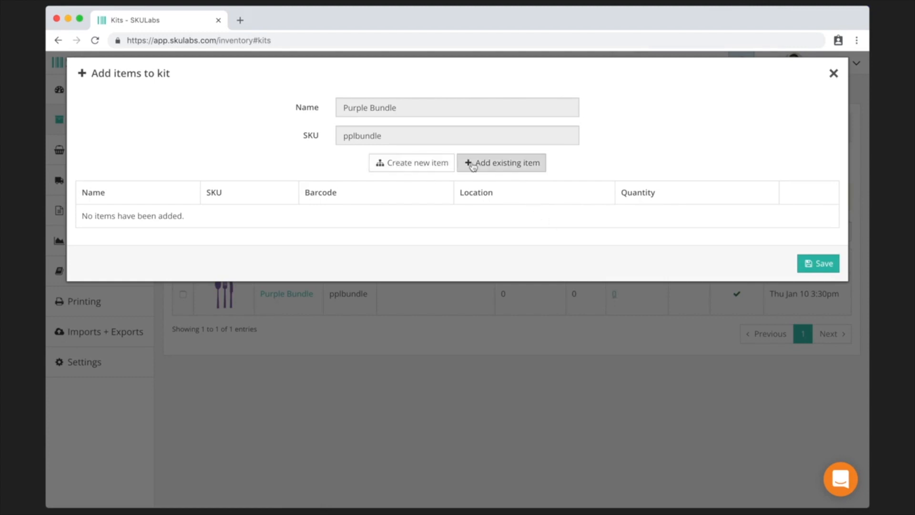
- Add Purple Spoon, Purple Fork and Purple Knife to Purple Bundle as existing items and save
click(501, 173)
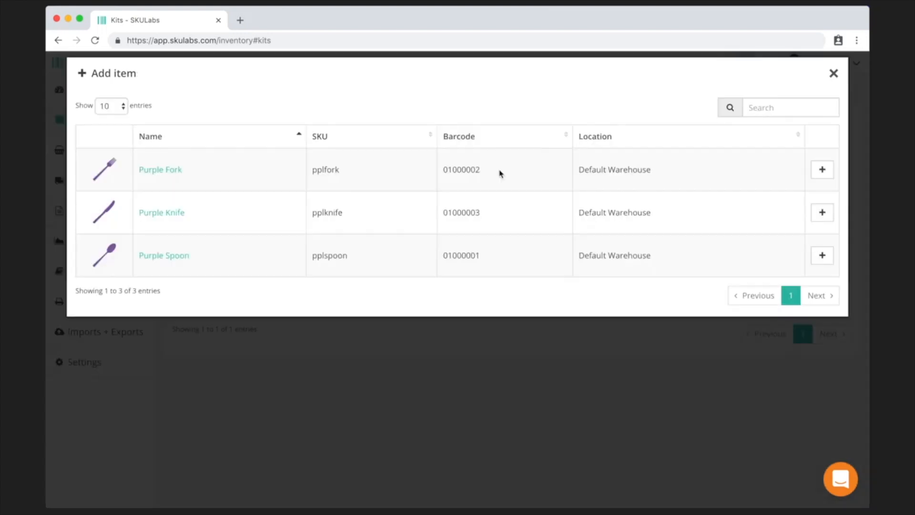
click(823, 255)
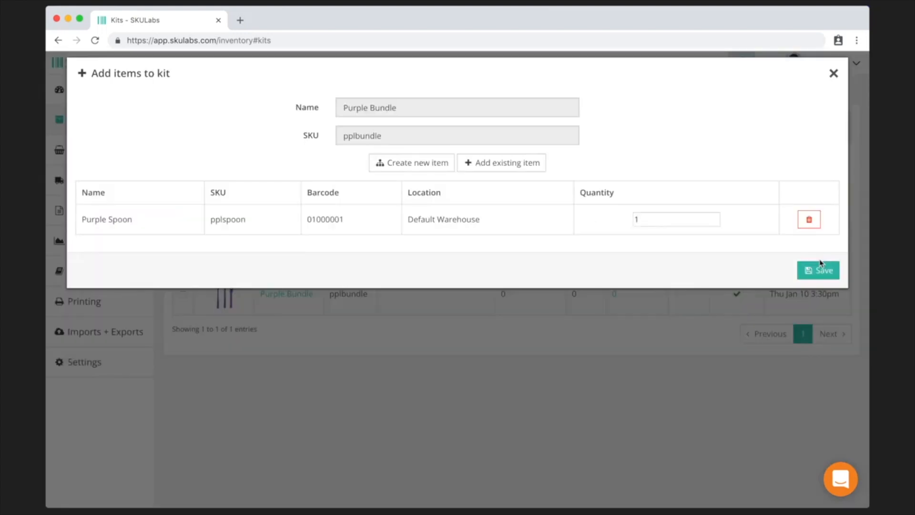
click(500, 165)
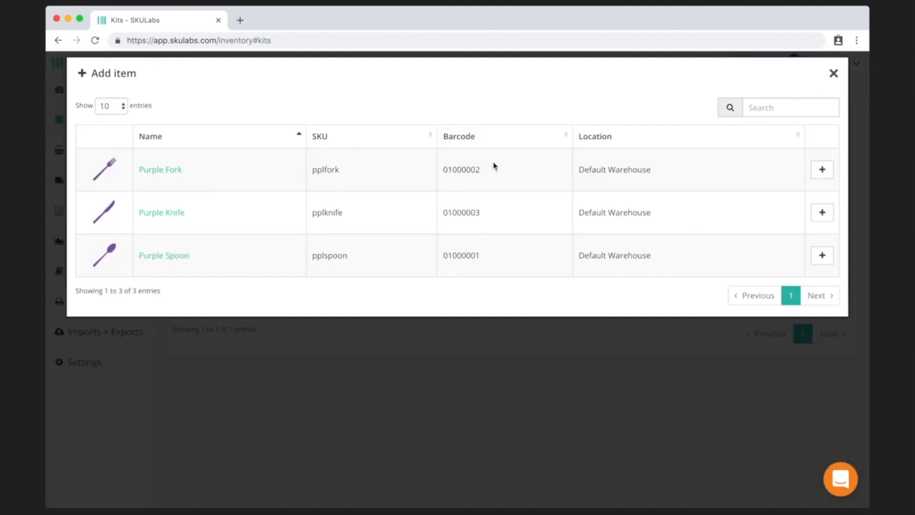
click(822, 169)
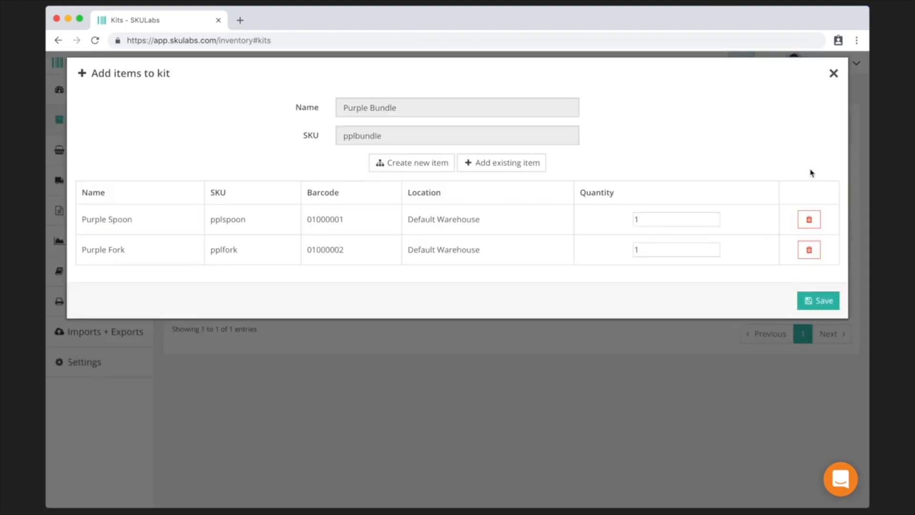
click(509, 165)
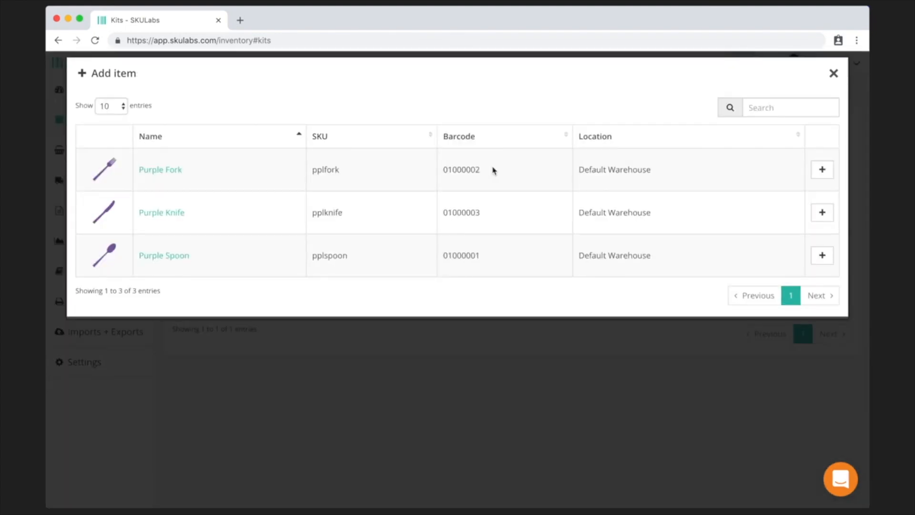
click(821, 210)
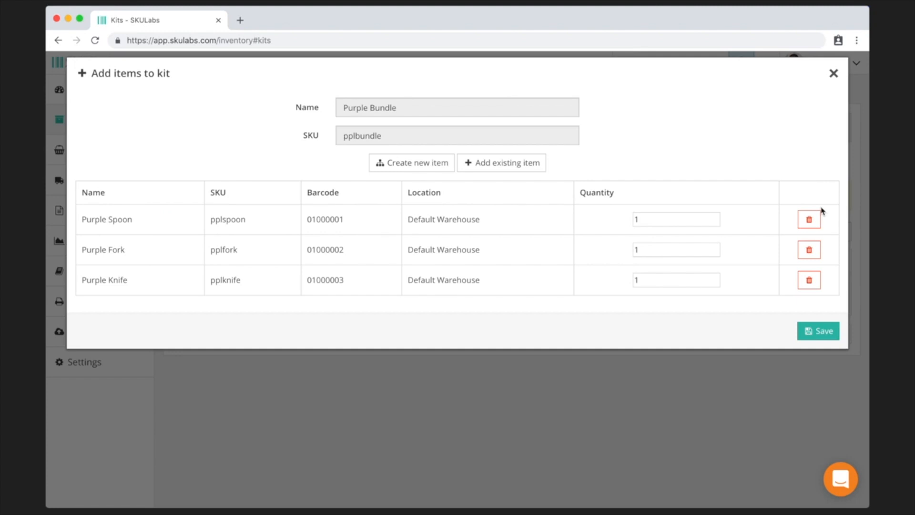
click(809, 334)
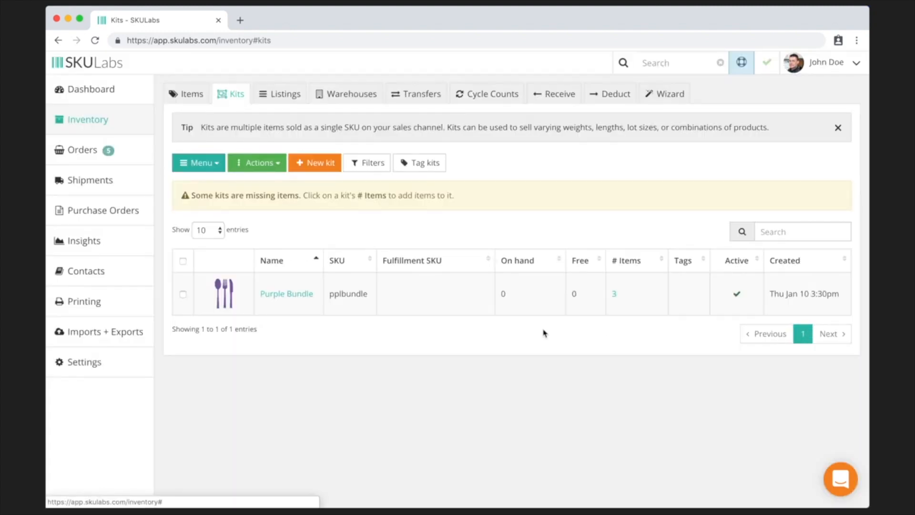
- Open Purple Bundle and scroll through its Component Items, Component Item Stock and Shopify Listings
click(286, 294)
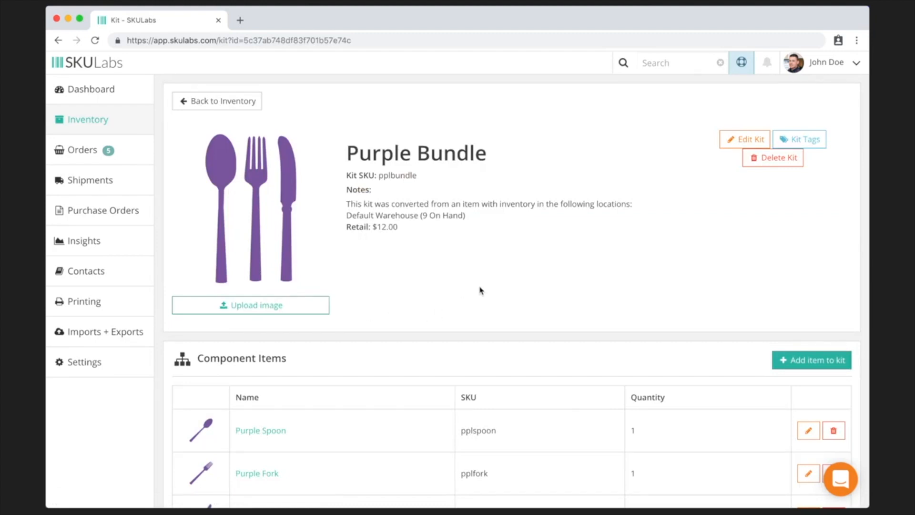
scroll(481, 290, down, 4)
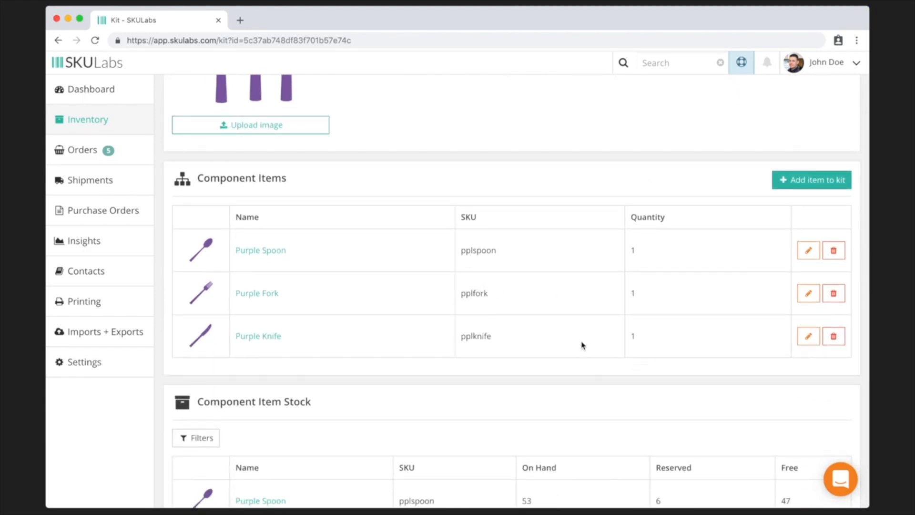
scroll(582, 345, up, 3)
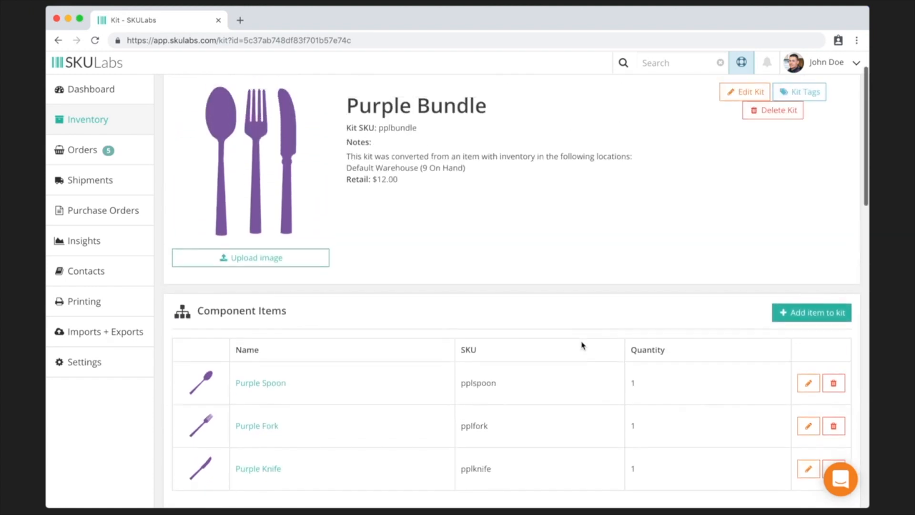
scroll(581, 345, down, 2)
scroll(582, 345, down, 1)
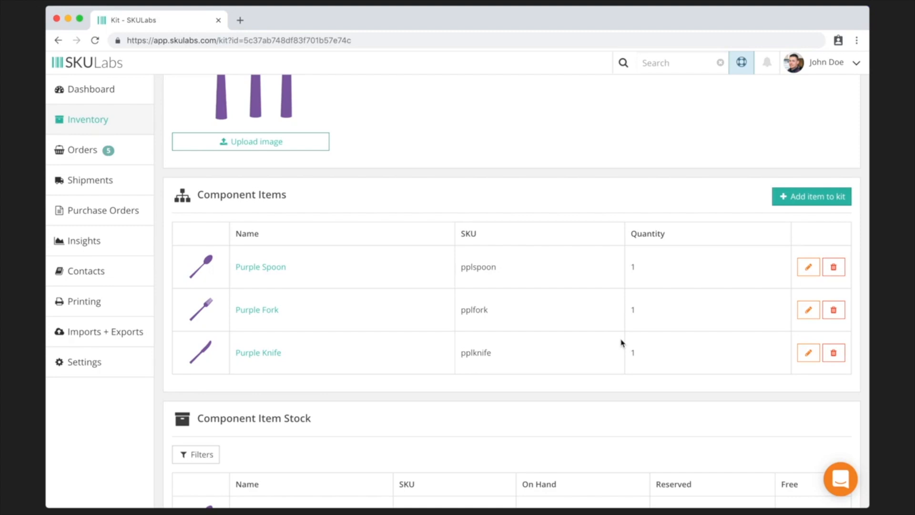
scroll(622, 342, down, 6)
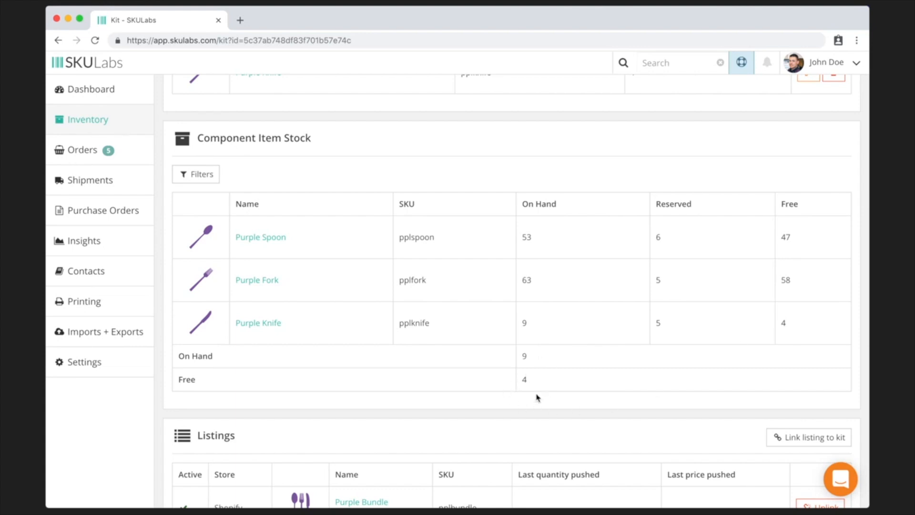
scroll(538, 397, down, 3)
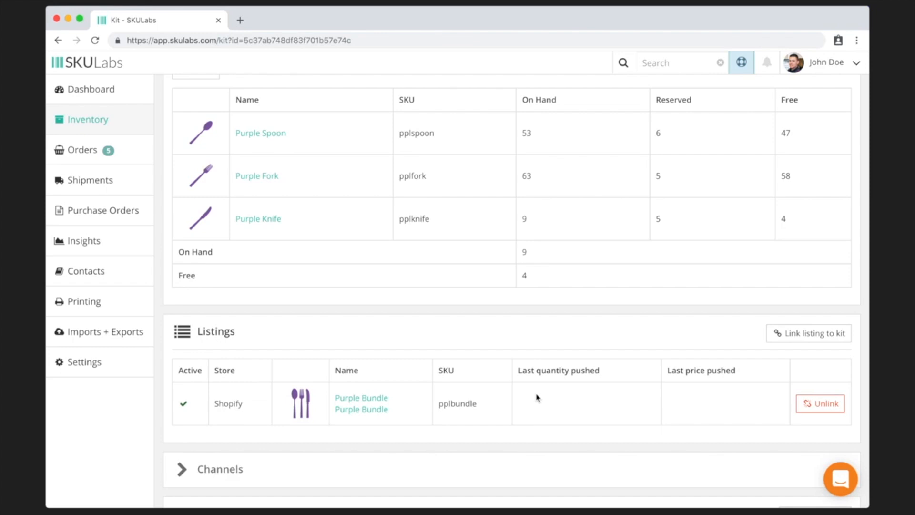
scroll(538, 397, up, 10)
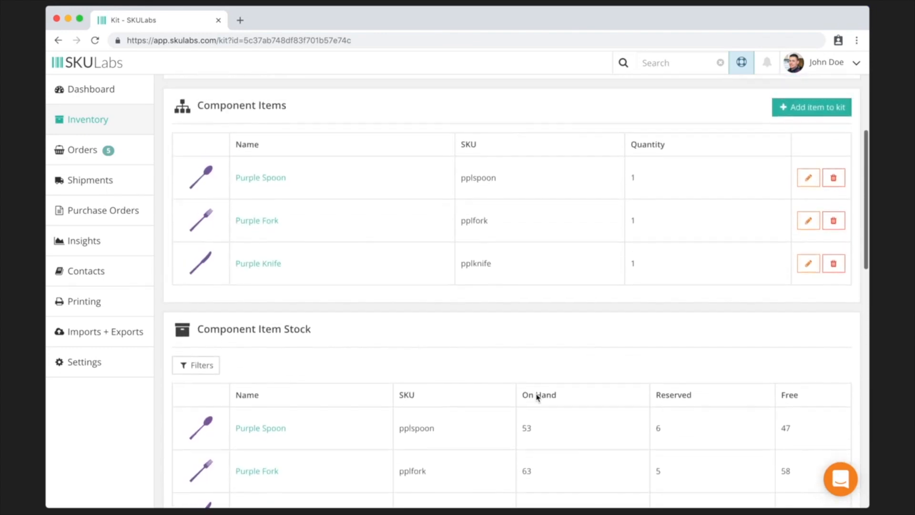
scroll(537, 398, down, 3)
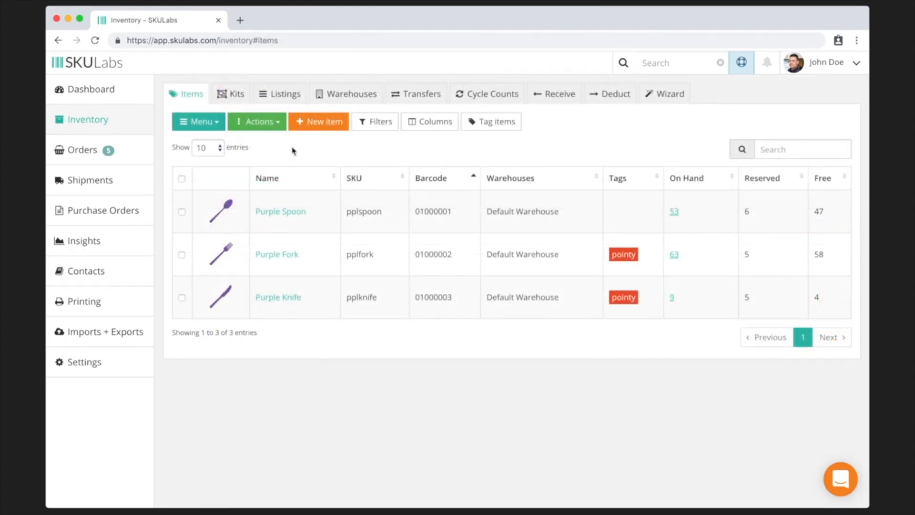
- Start a new warehouse named Shop with type Local
click(340, 98)
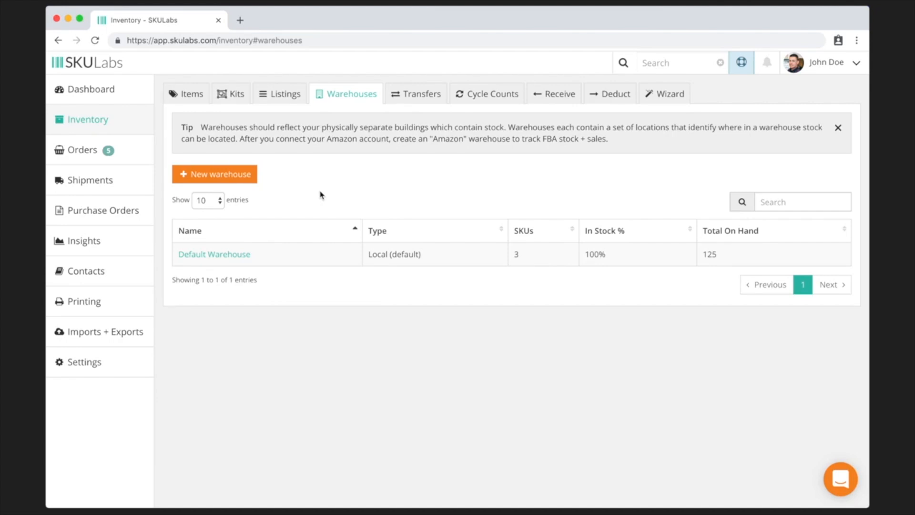
click(235, 175)
click(433, 122)
text(Shop)
click(441, 143)
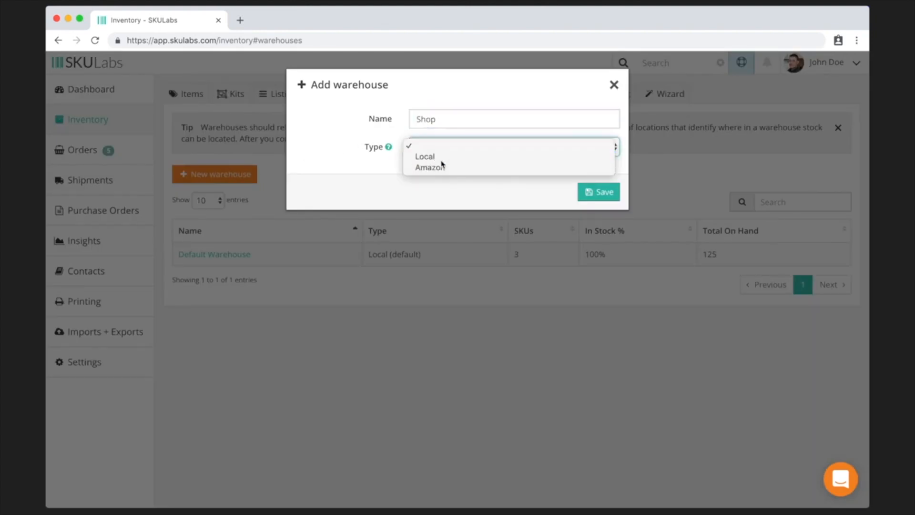
click(441, 156)
click(466, 174)
key(Tab)
key(Tab)
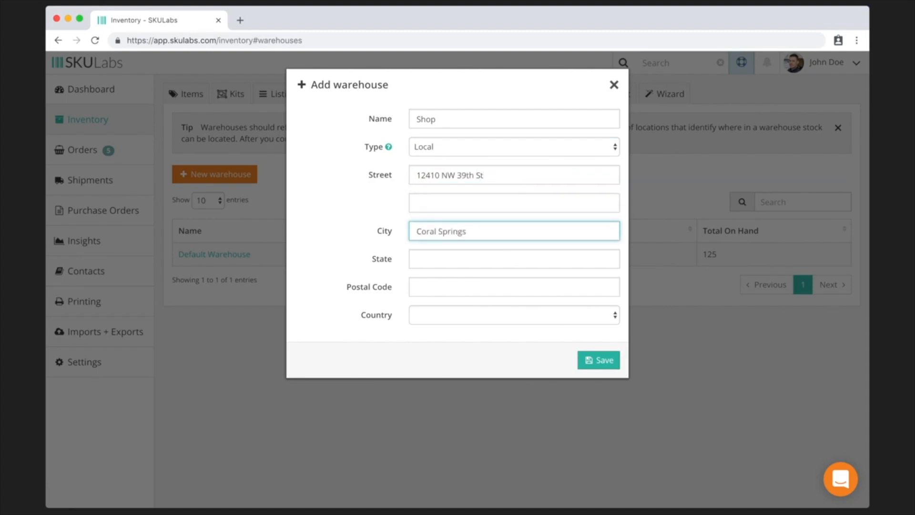
key(Tab)
key(Tab)
key(Tab)
click(596, 362)
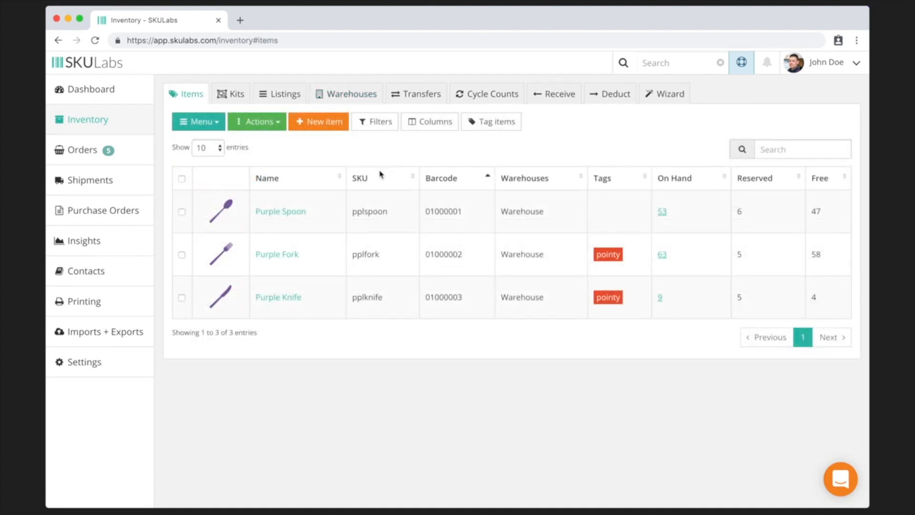
- Open Purple Spoon and add a new stock entry in the Shop warehouse
click(296, 215)
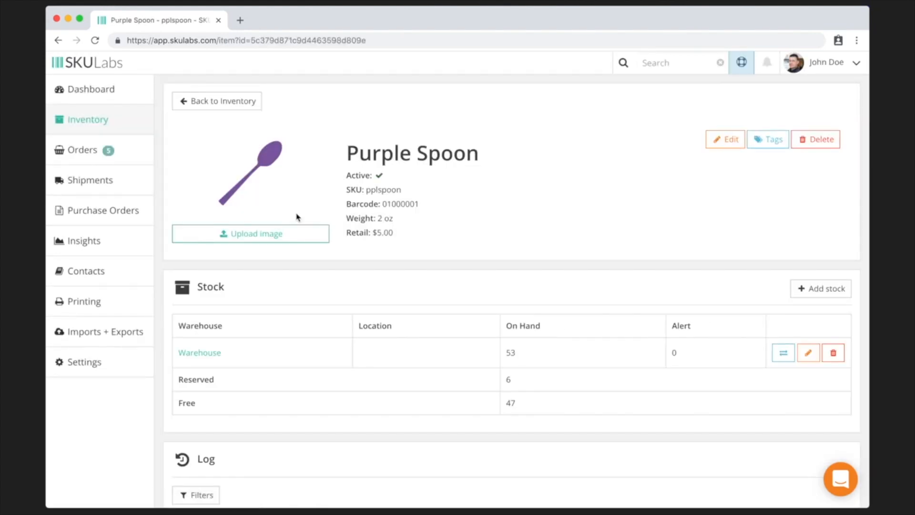
scroll(296, 216, down, 2)
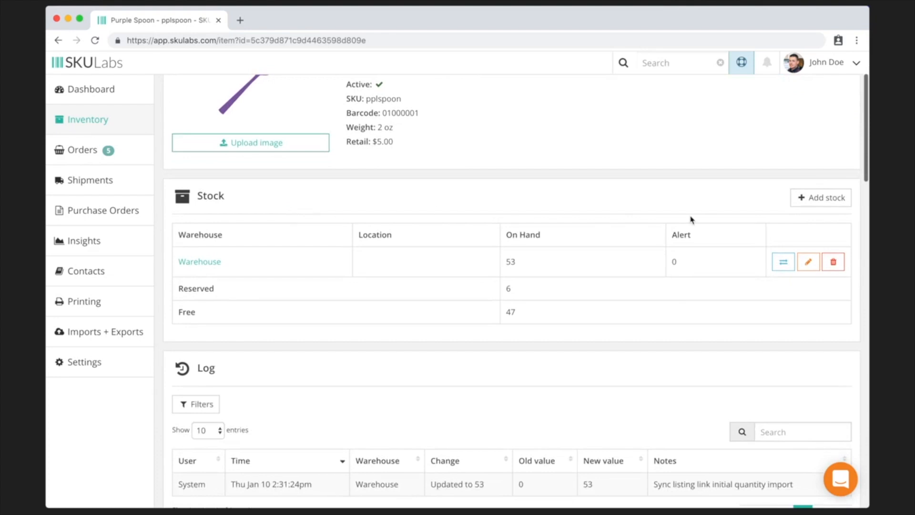
click(820, 199)
click(465, 123)
click(466, 129)
- Set location Aisle B, 24 on hand and alert 10, save, and return to inventory
click(417, 145)
text(Aisle B)
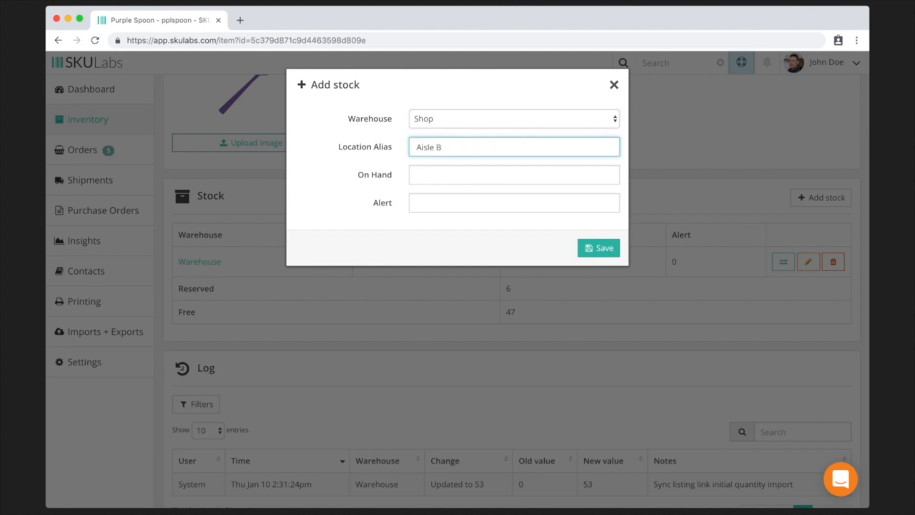
key(Tab)
text(24)
key(Tab)
text(10)
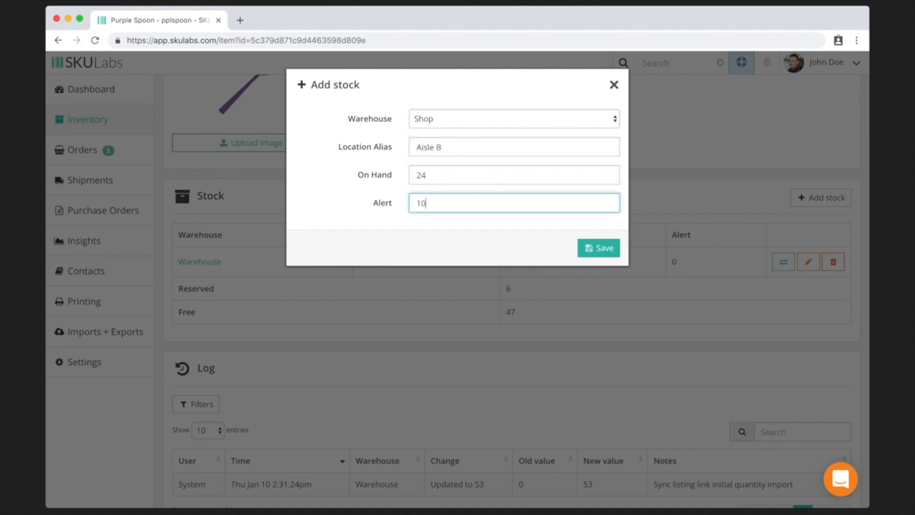
click(602, 251)
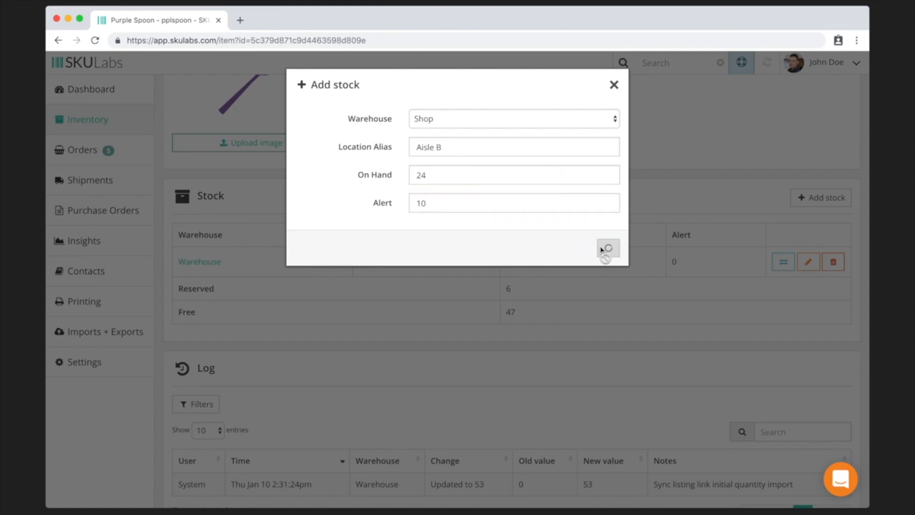
scroll(602, 251, up, 2)
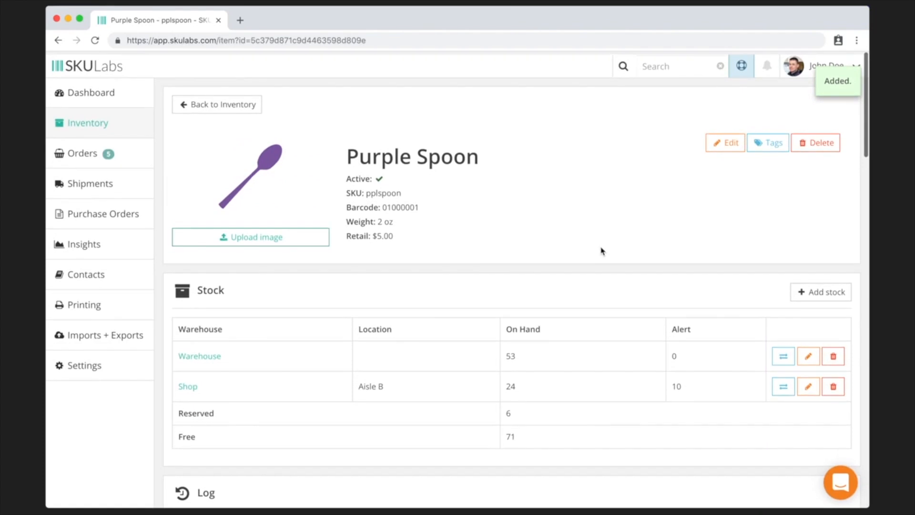
click(224, 106)
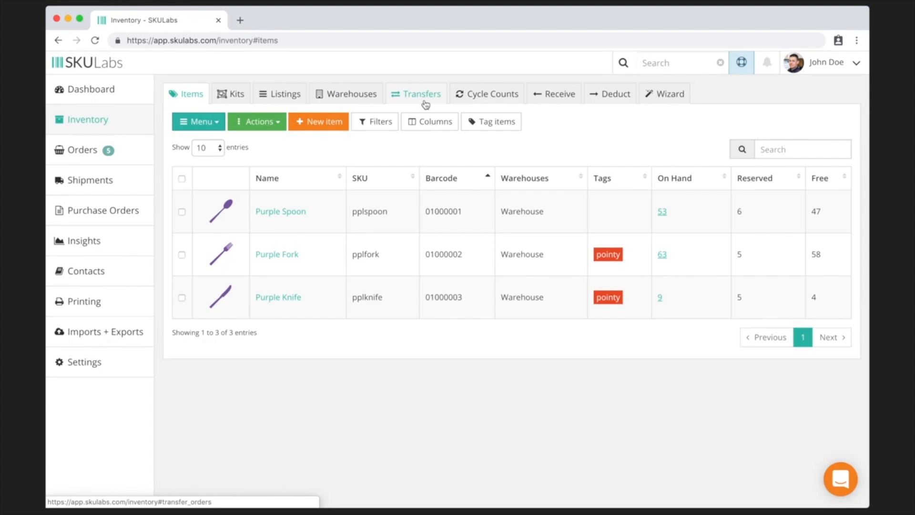
- Start a receiving scan session into the Shop warehouse
click(565, 101)
click(485, 201)
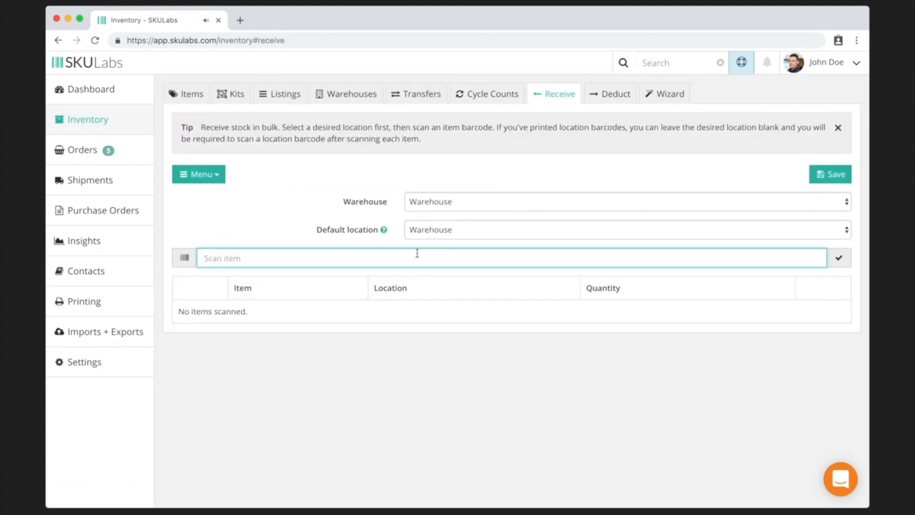
click(427, 203)
click(430, 191)
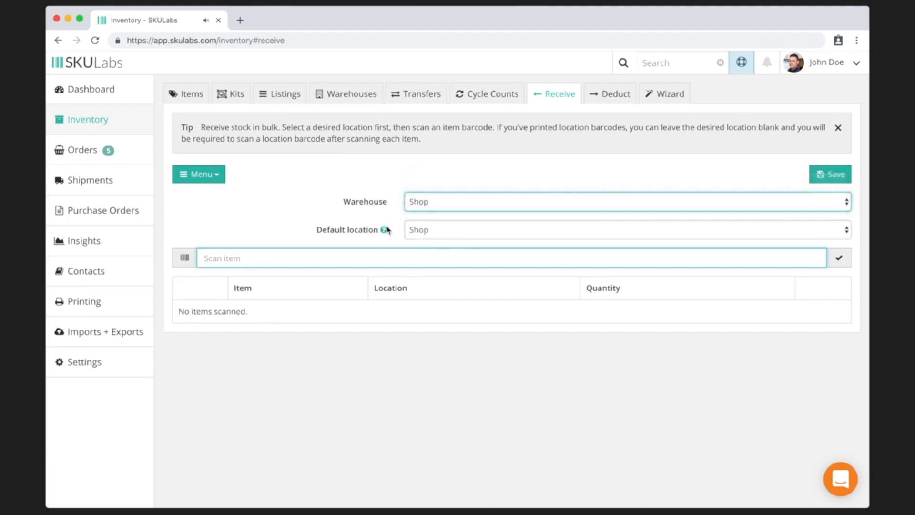
- Scan barcodes pplspoon twice and 01000002 twice, then save the received items
text(pplspoon)
key(Return)
text(pplspoon)
key(Return)
text(01000002)
key(Return)
text(01000002)
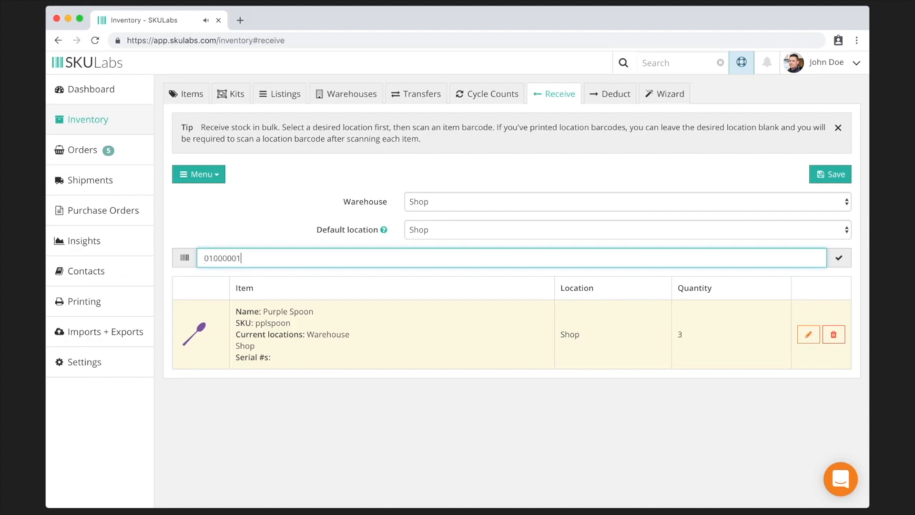
key(Return)
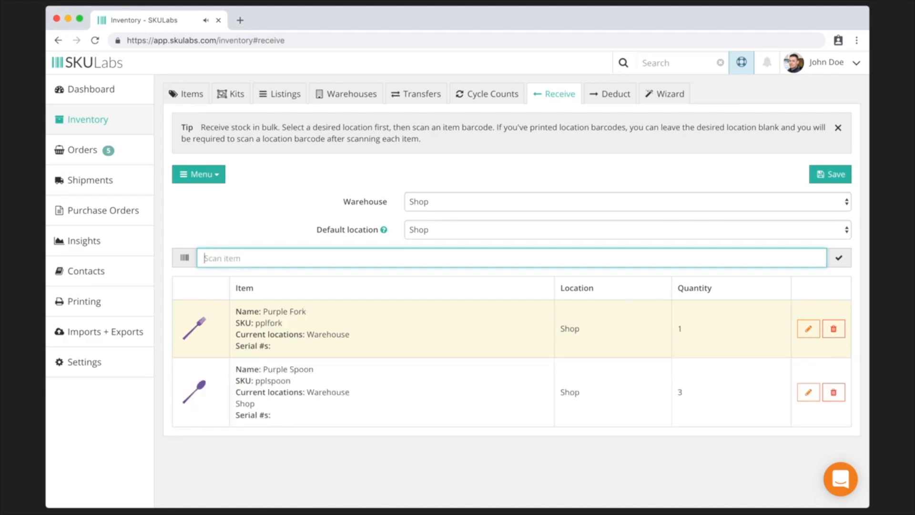
click(833, 177)
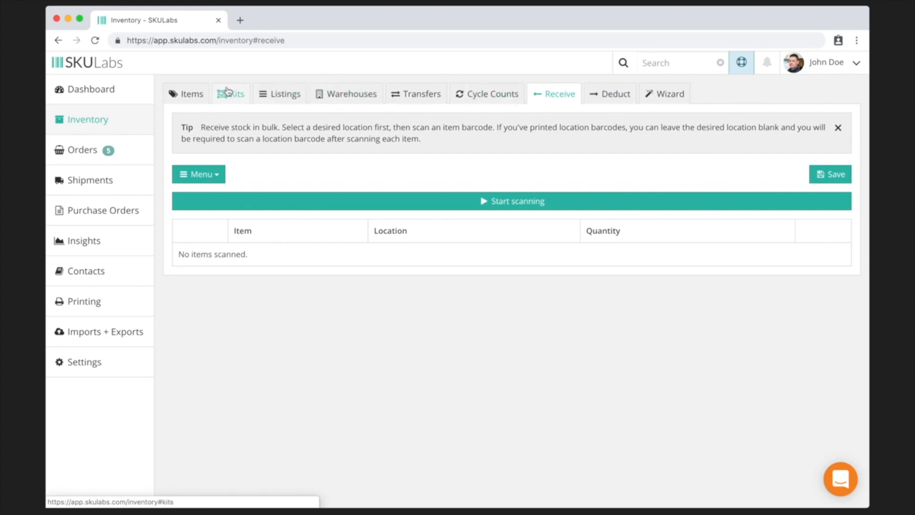
- Check Purple Spoon, Fork and Knife, create a cycle count via Actions, and view Cycle Counts
click(192, 95)
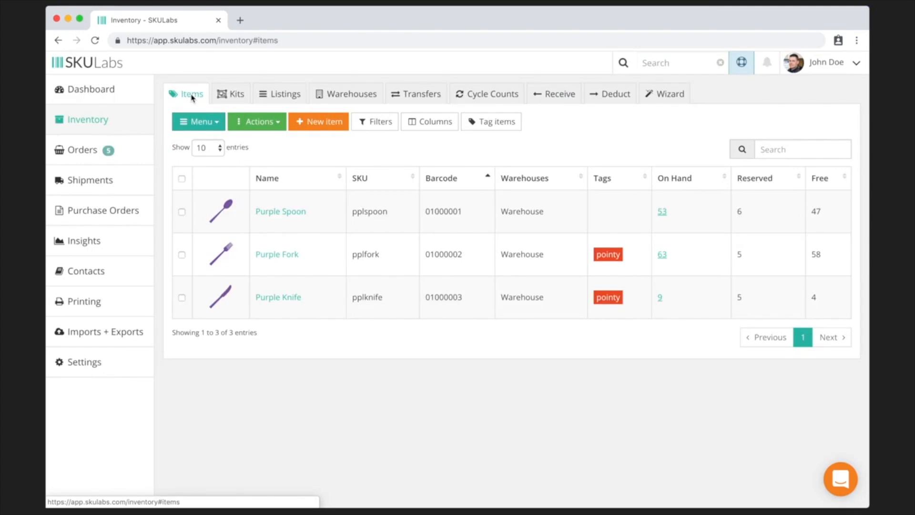
click(182, 212)
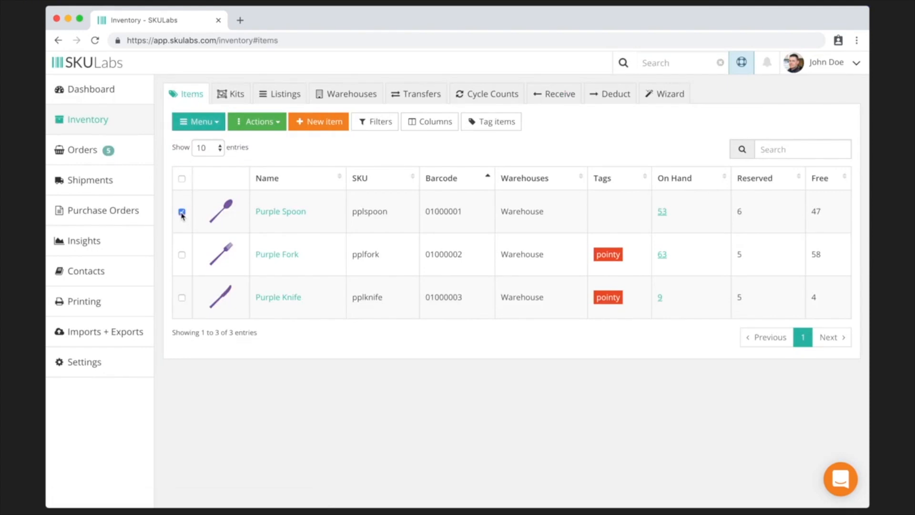
click(182, 255)
click(182, 298)
click(269, 123)
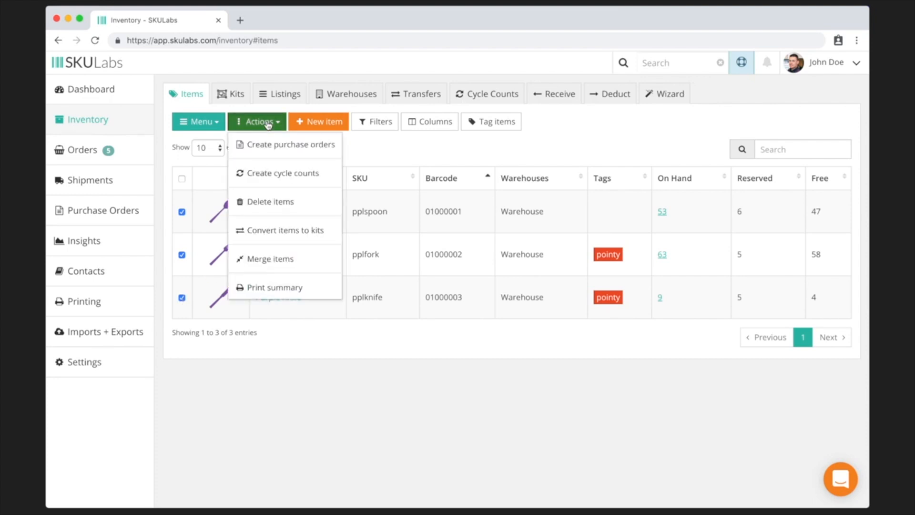
click(291, 173)
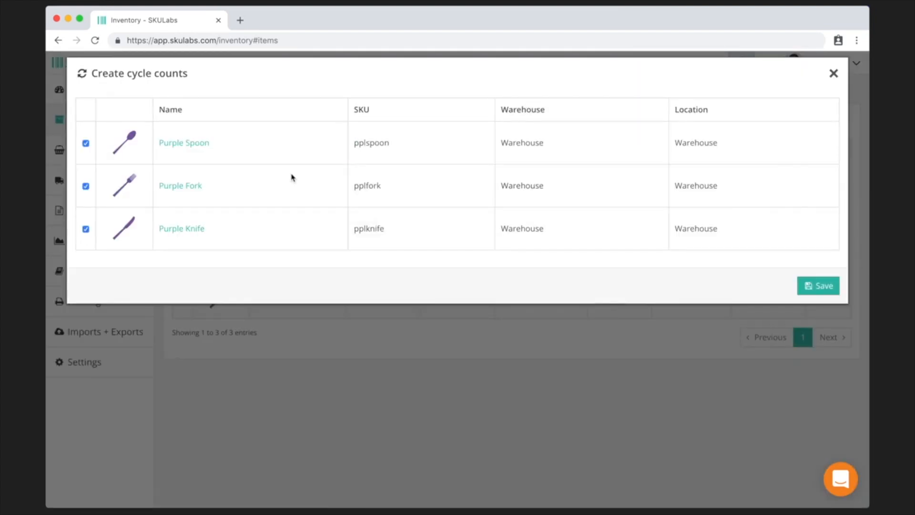
click(825, 289)
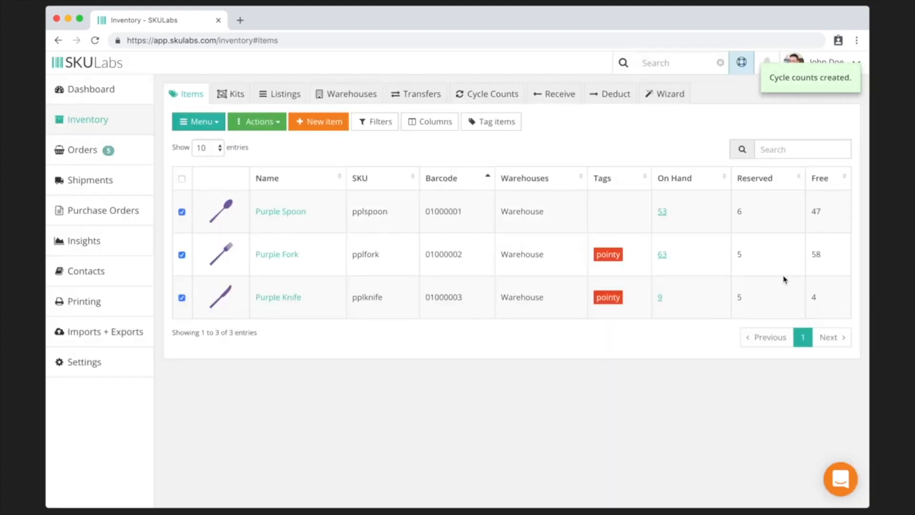
click(506, 97)
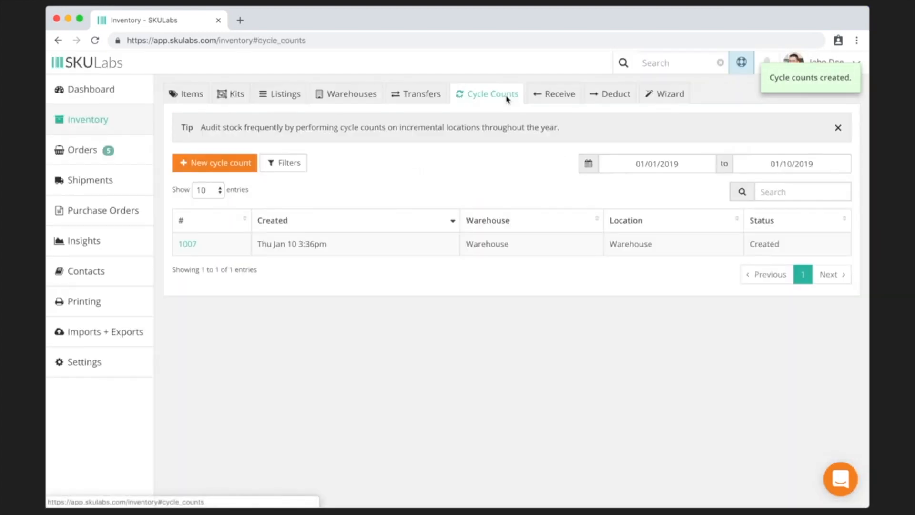
- Open cycle count 1007, copy Purple Spoon's barcode 01000001 and start scanning
click(186, 245)
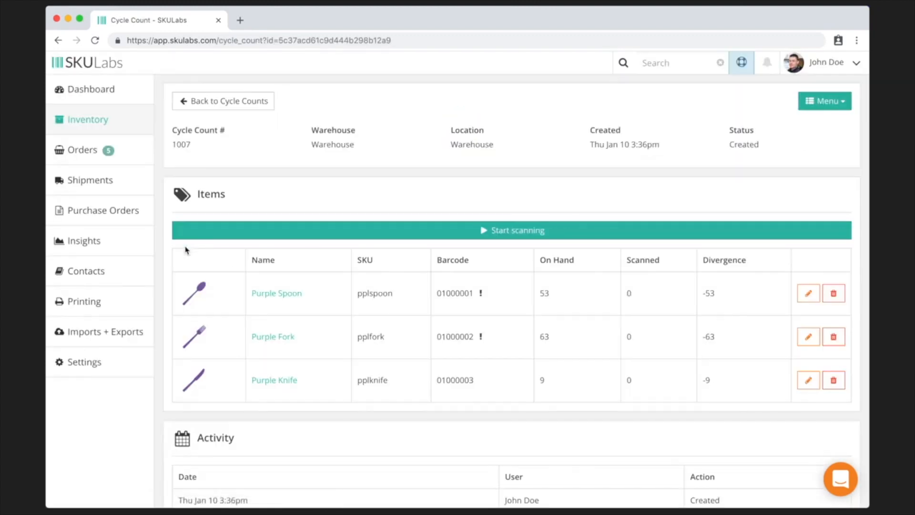
double_click(454, 292)
key(super+c)
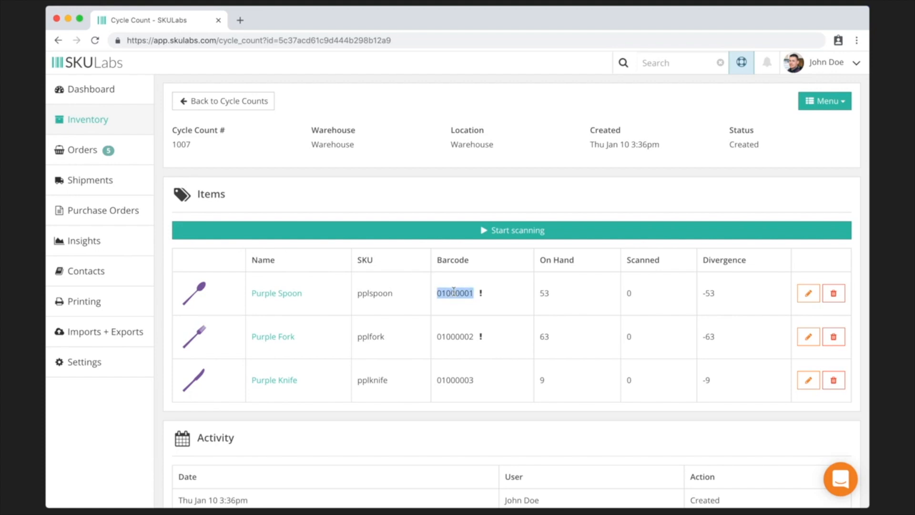
click(438, 237)
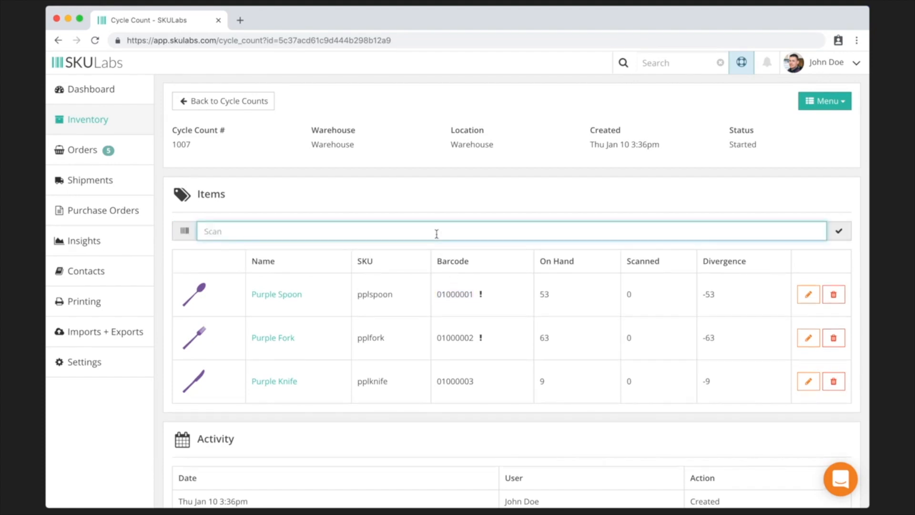
- Paste and submit barcode 01000001 five times as scans
key(super+v)
key(Return)
key(super+v)
key(Return)
key(super+v)
key(Return)
key(super+v)
key(Return)
key(super+v)
key(Return)
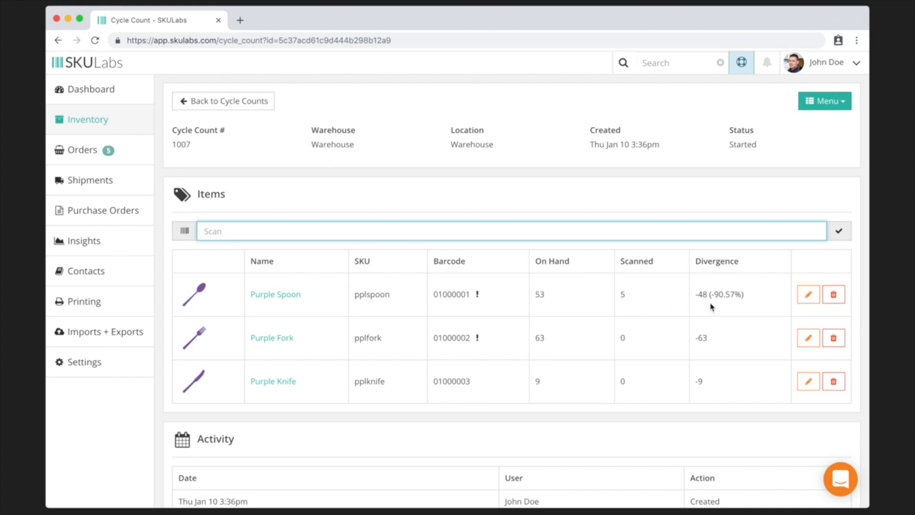
- Edit each row's scanned quantity: Purple Spoon 52, Purple Fork 63, Purple Knife 9
click(808, 294)
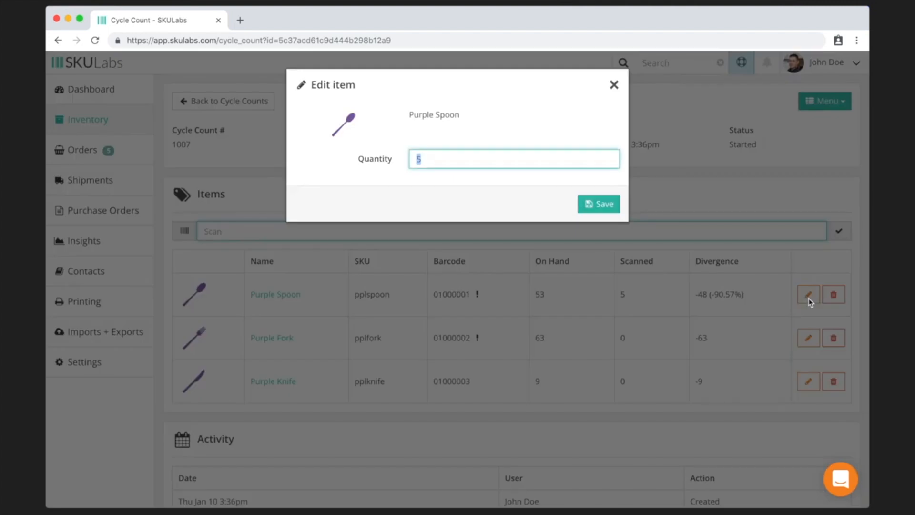
text(52)
key(Return)
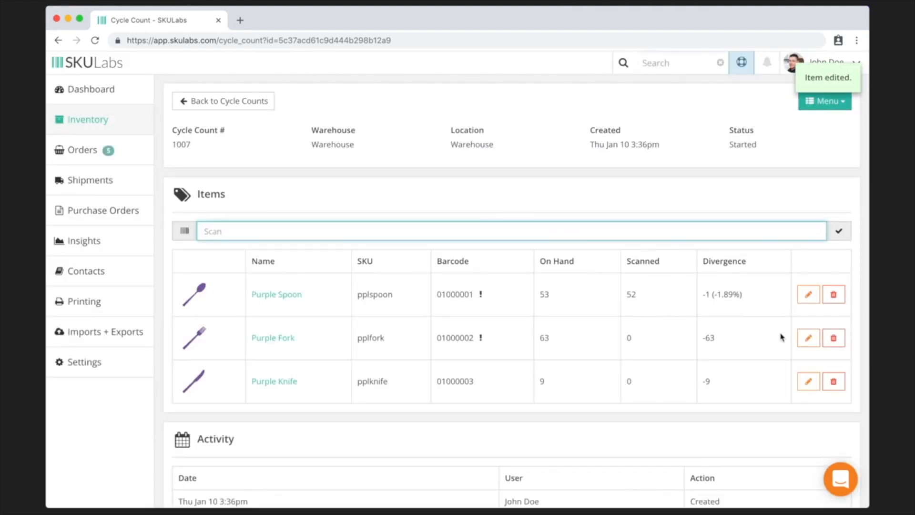
click(809, 338)
text(63)
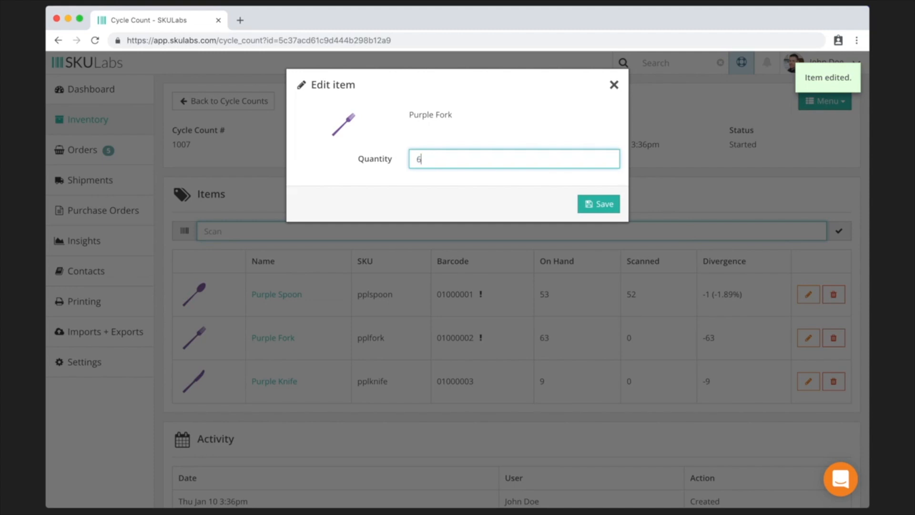
key(Return)
click(809, 381)
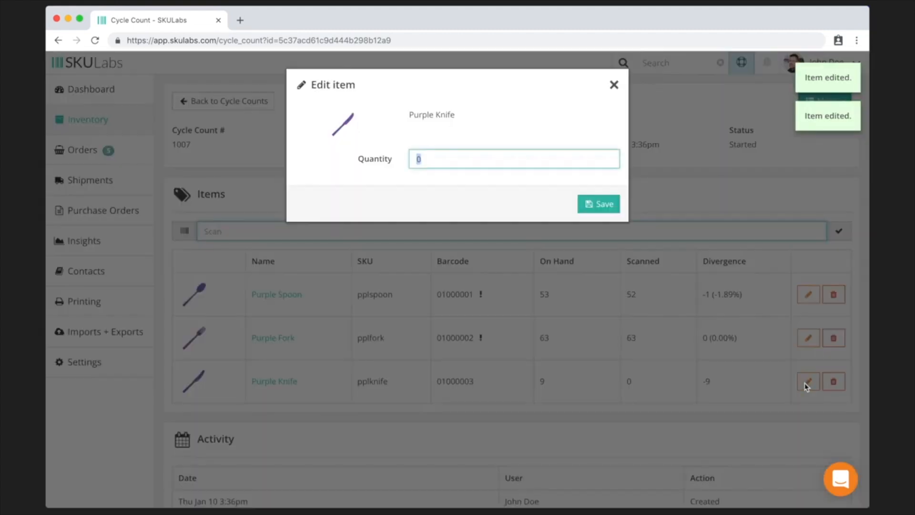
text(9)
key(Return)
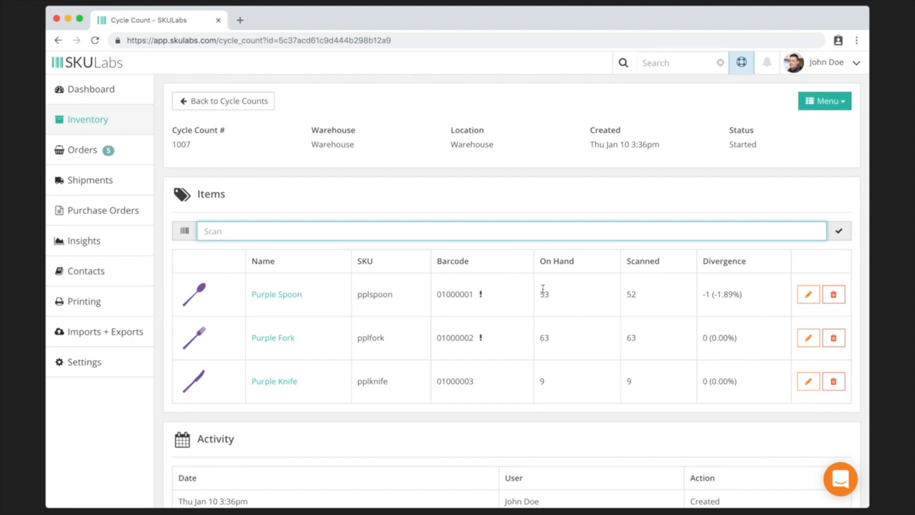
- Commit cycle count 1007 from its Menu and confirm the commit
click(824, 101)
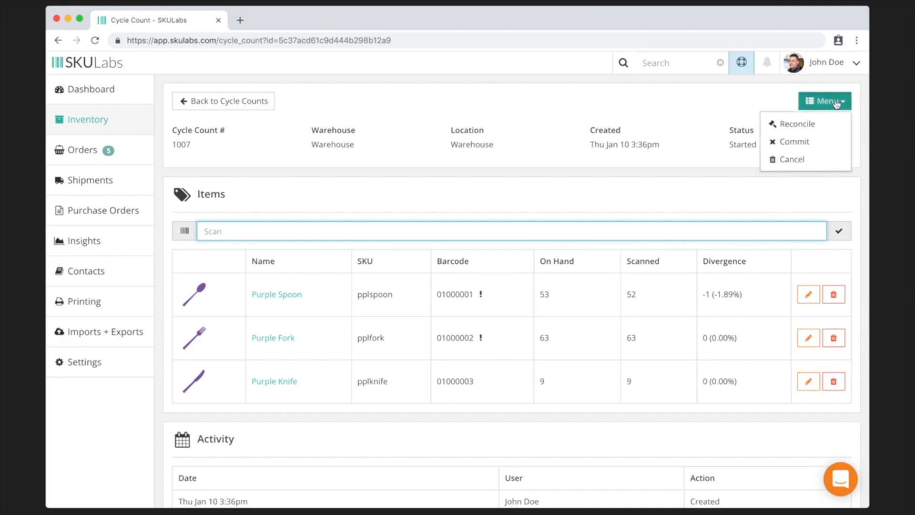
click(810, 142)
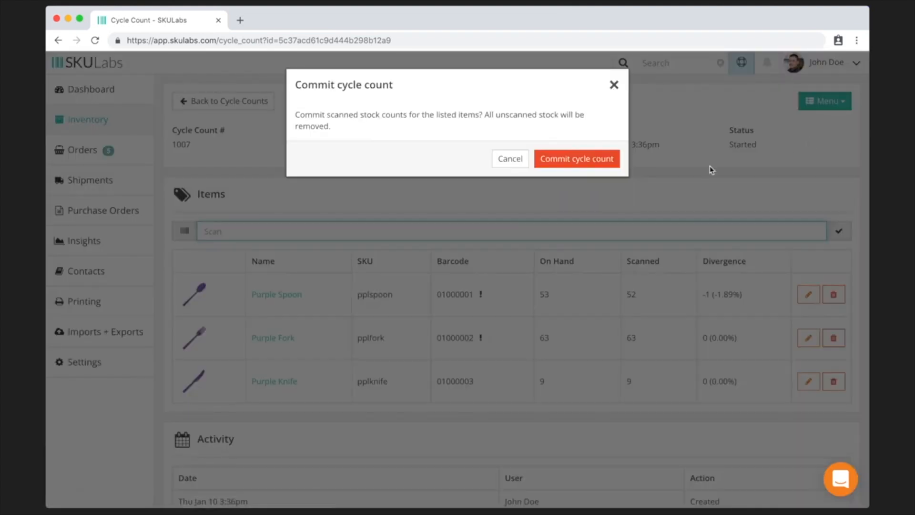
click(575, 157)
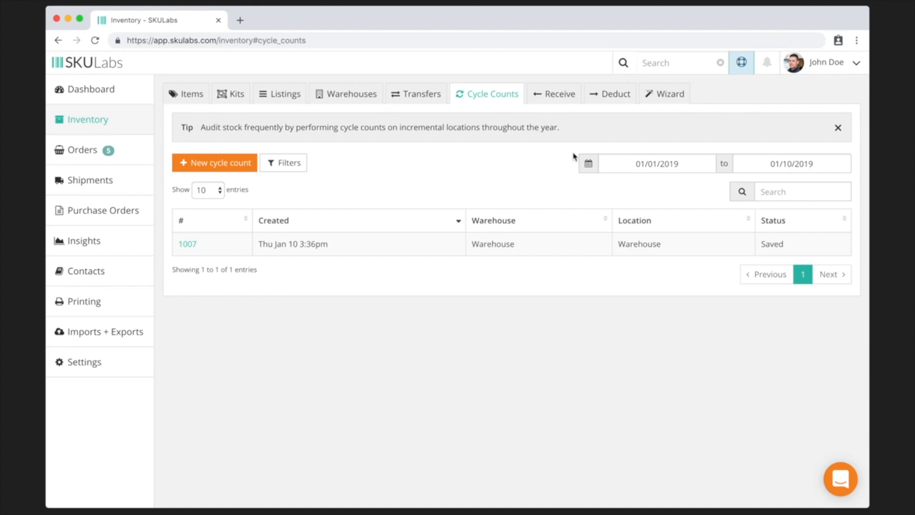
- Return to the Items tab showing 52 spoons, 63 forks and 9 knives on hand
click(181, 98)
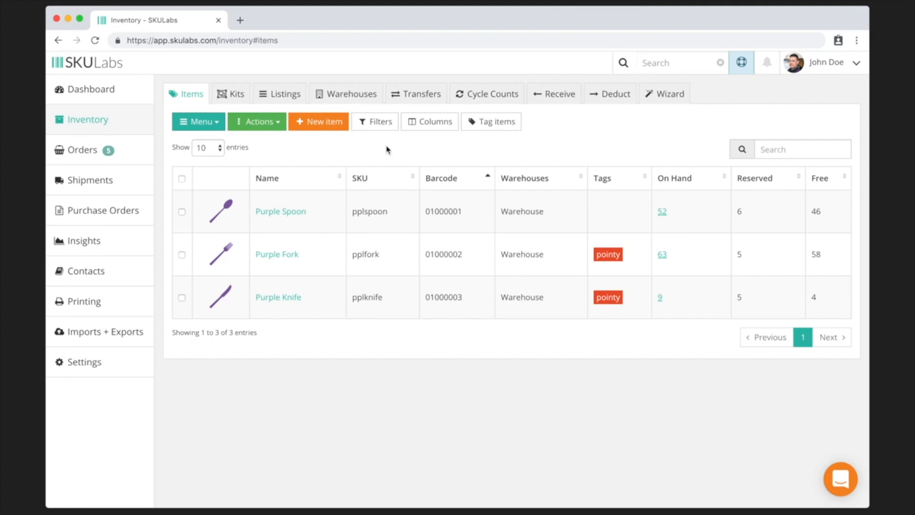
- Go to the Orders page's Processing list showing Shopify orders 1008–1012, including 1010
click(129, 157)
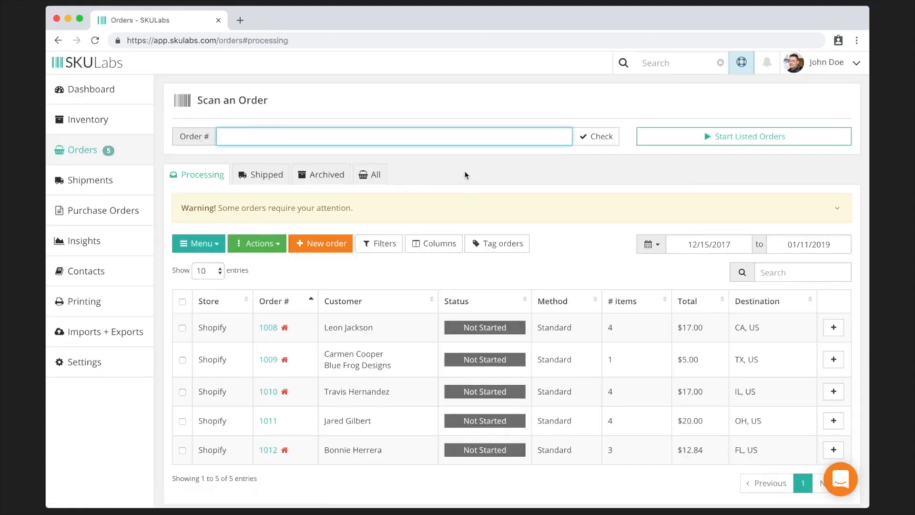
scroll(465, 181, down, 2)
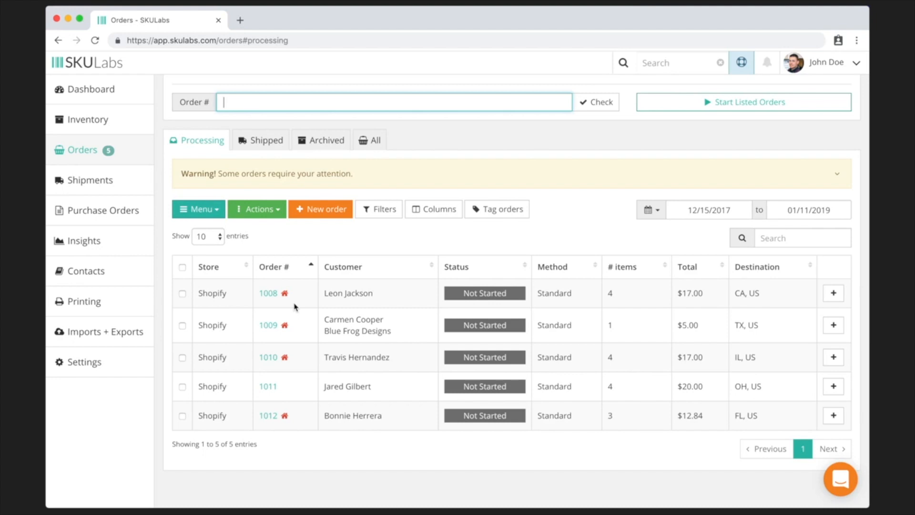
scroll(295, 306, up, 1)
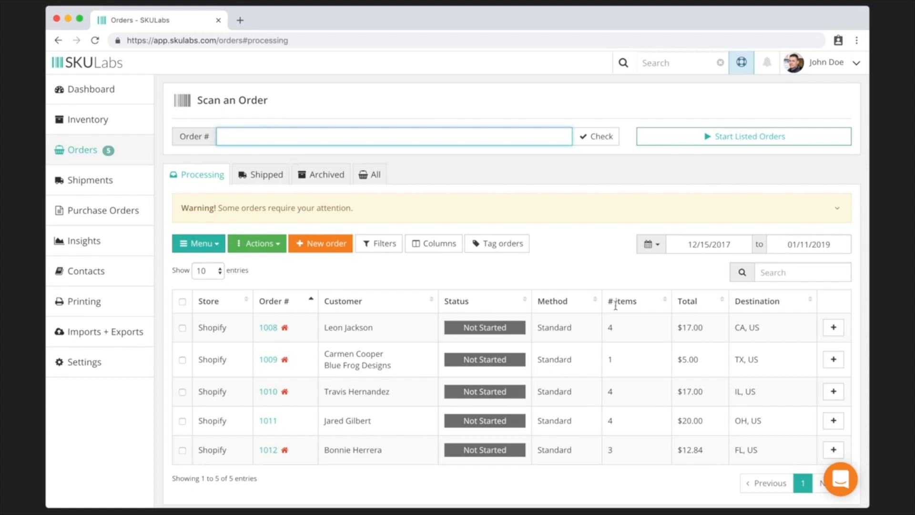
- Open order 1010 and briefly check its Print packing slip options
click(267, 392)
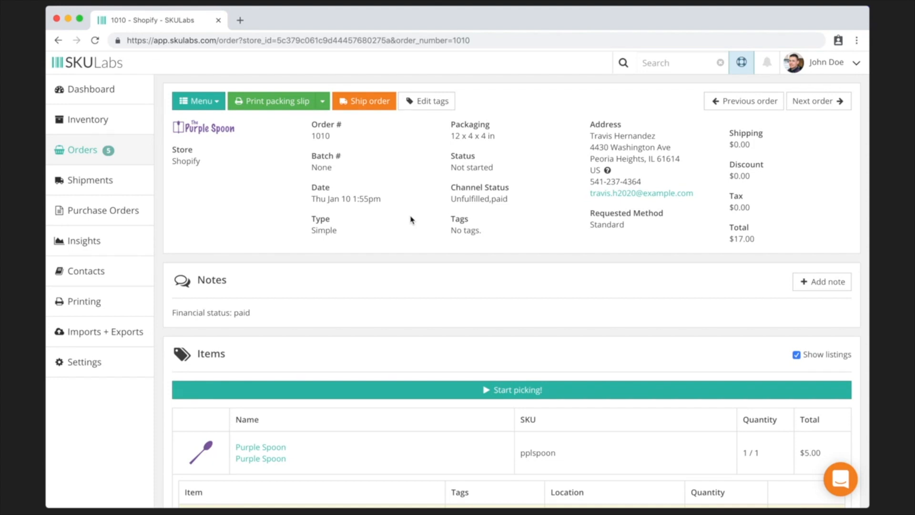
click(323, 102)
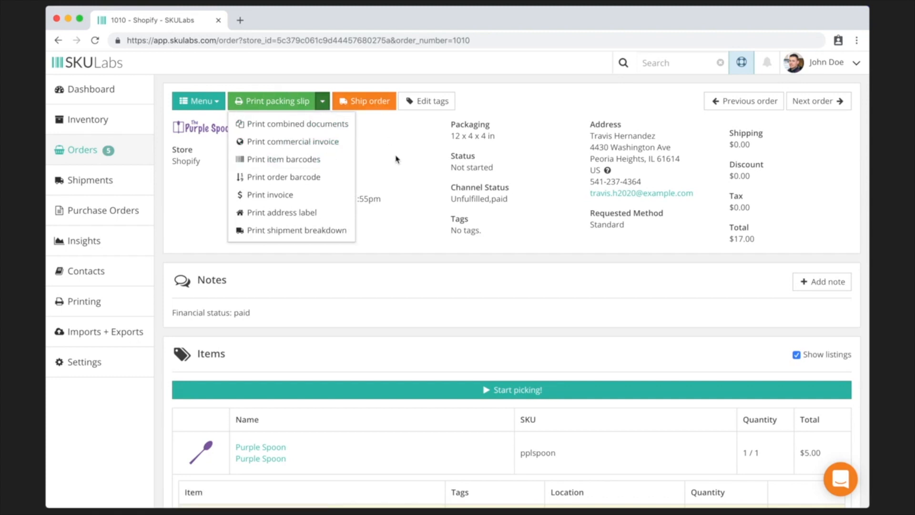
click(398, 160)
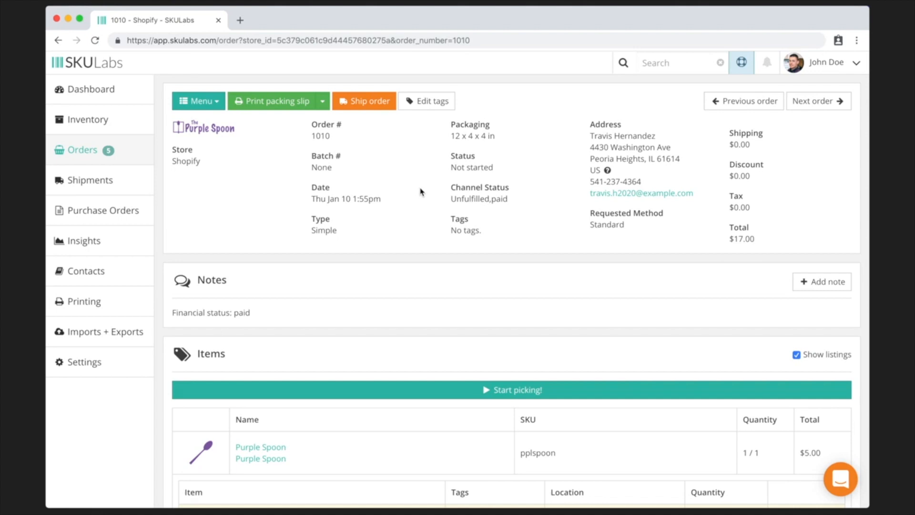
- Review the order's items and highlight the Purple Knife's Warehouse pick location
scroll(421, 191, down, 5)
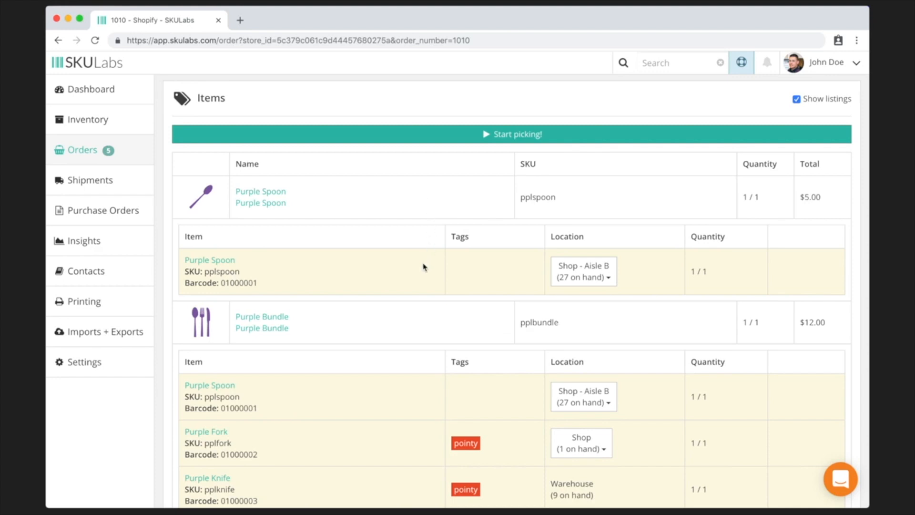
scroll(425, 267, down, 3)
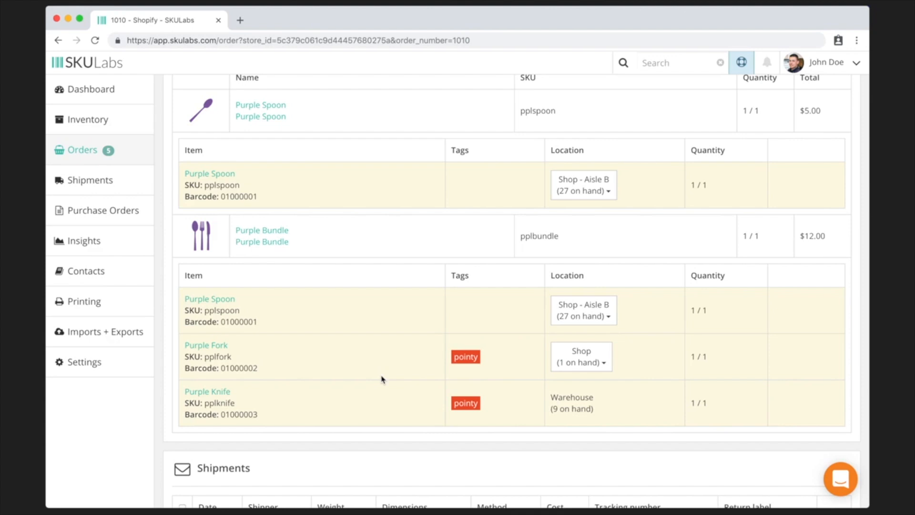
drag(550, 396, 605, 414)
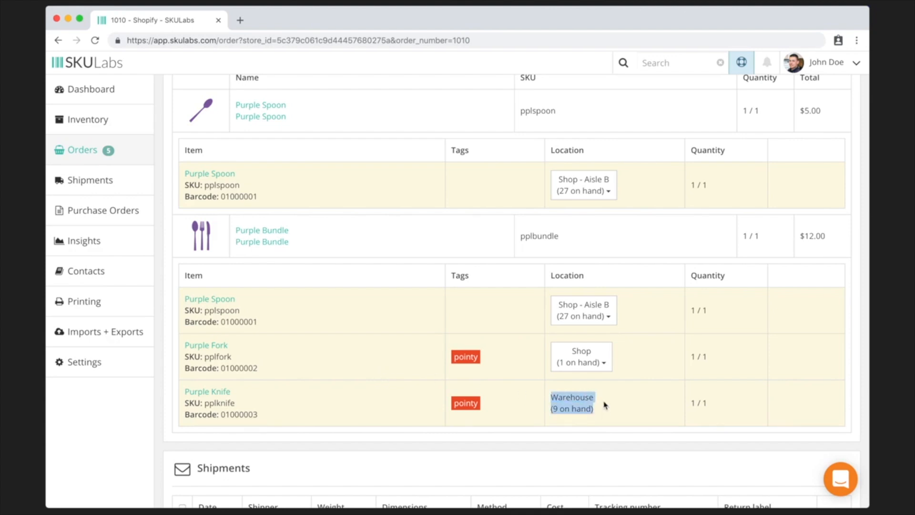
click(586, 193)
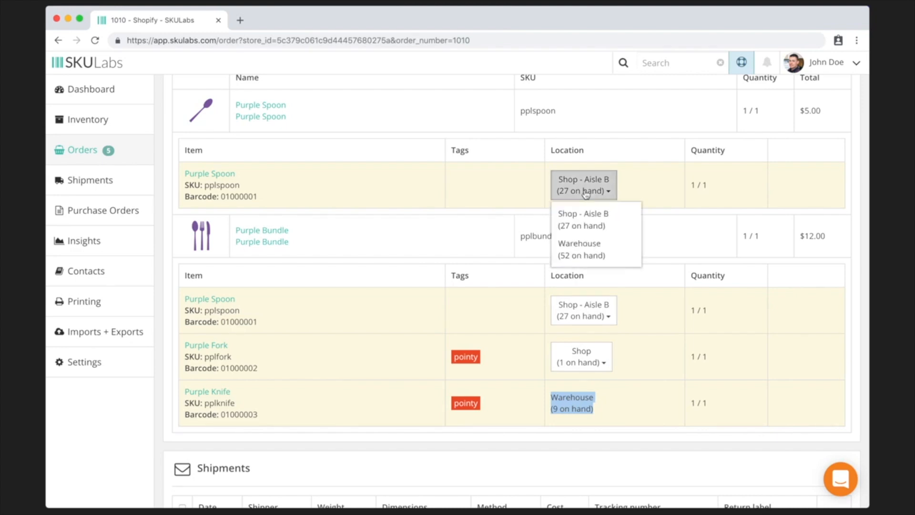
click(593, 258)
click(588, 313)
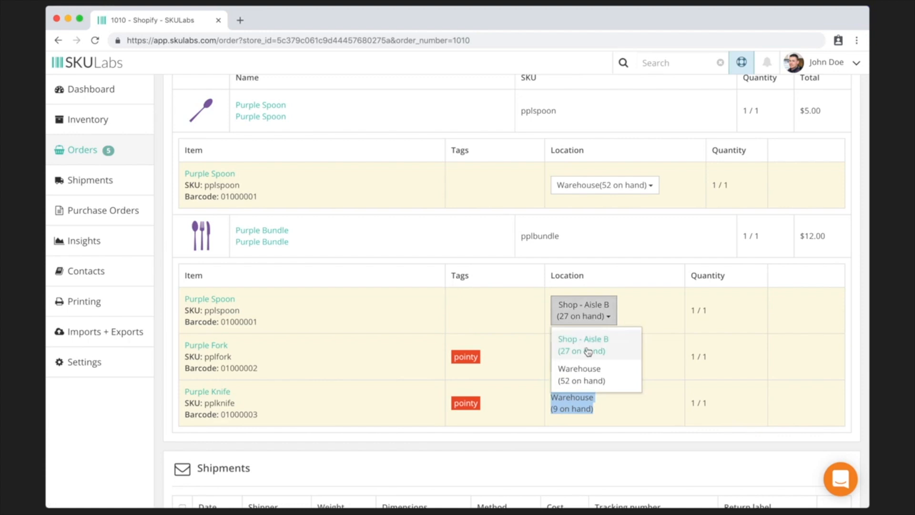
click(590, 375)
click(591, 361)
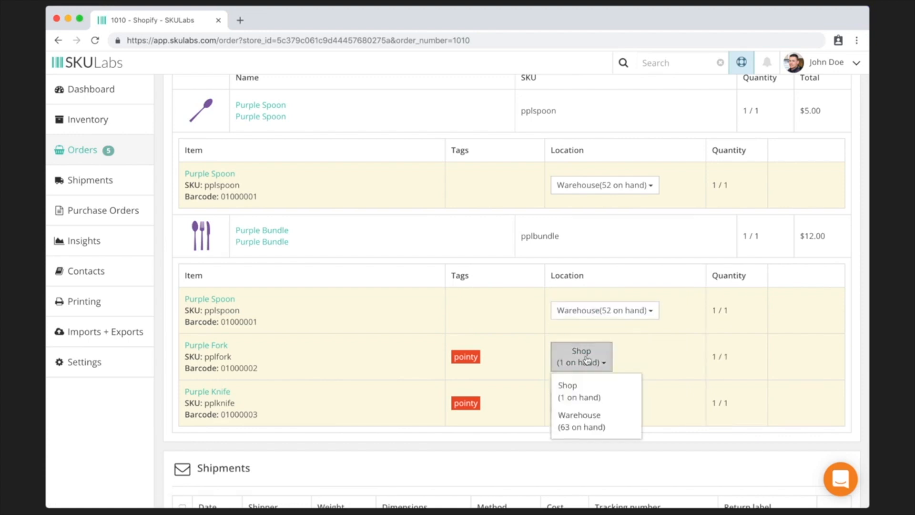
click(590, 420)
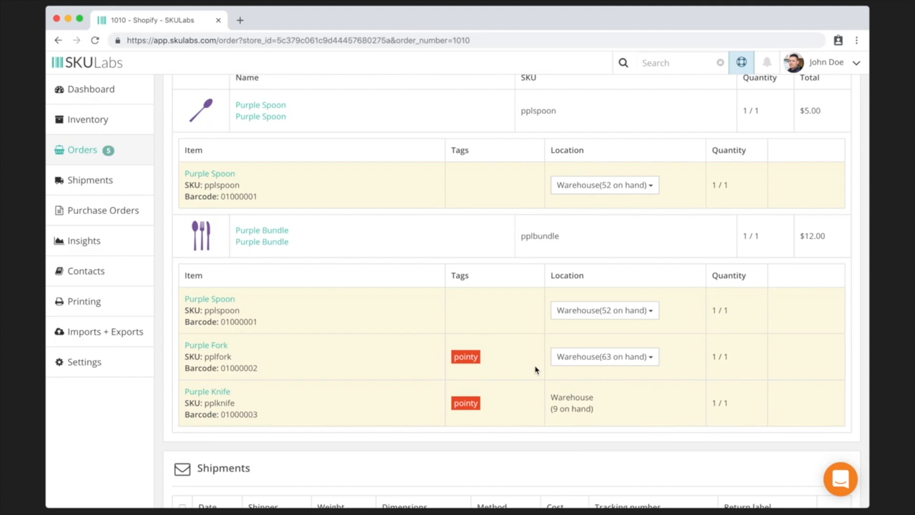
scroll(537, 370, up, 5)
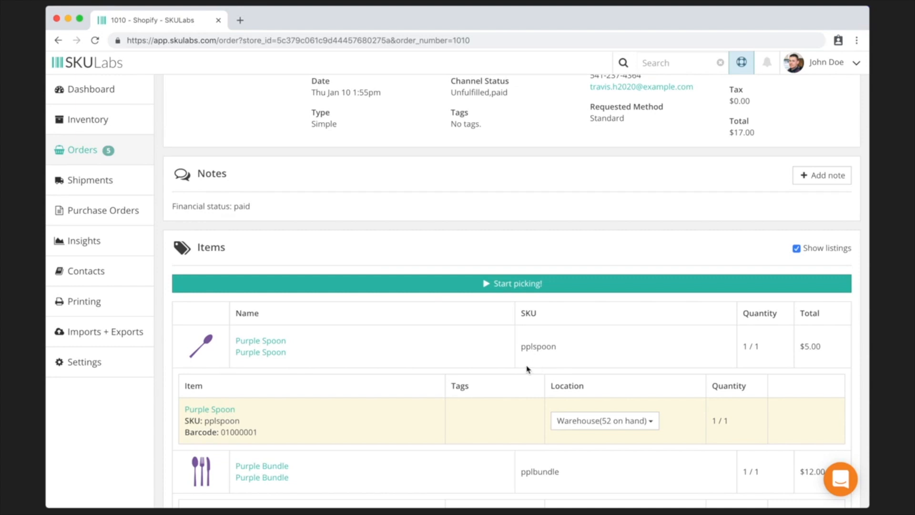
- Start picking and scan the Purple Spoon barcode 01000001, bringing it to 0 / 1
click(374, 286)
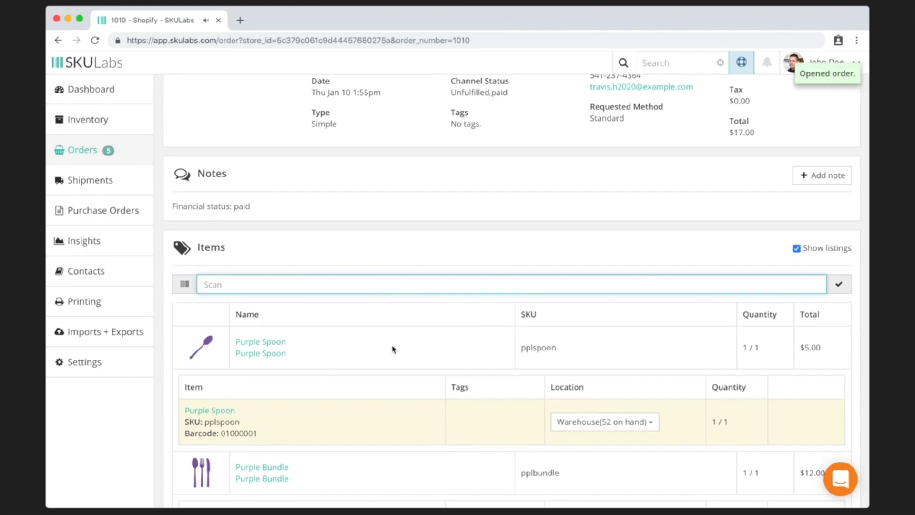
scroll(395, 351, down, 3)
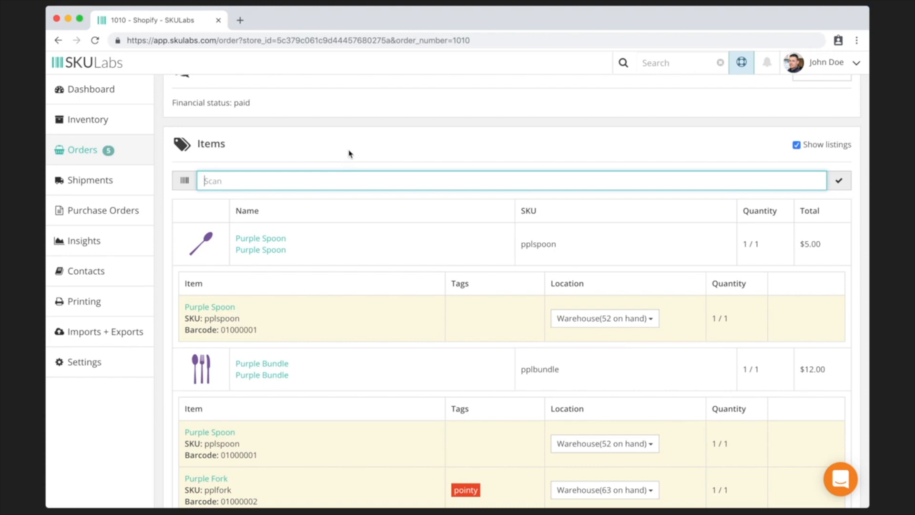
text(01000001)
key(Return)
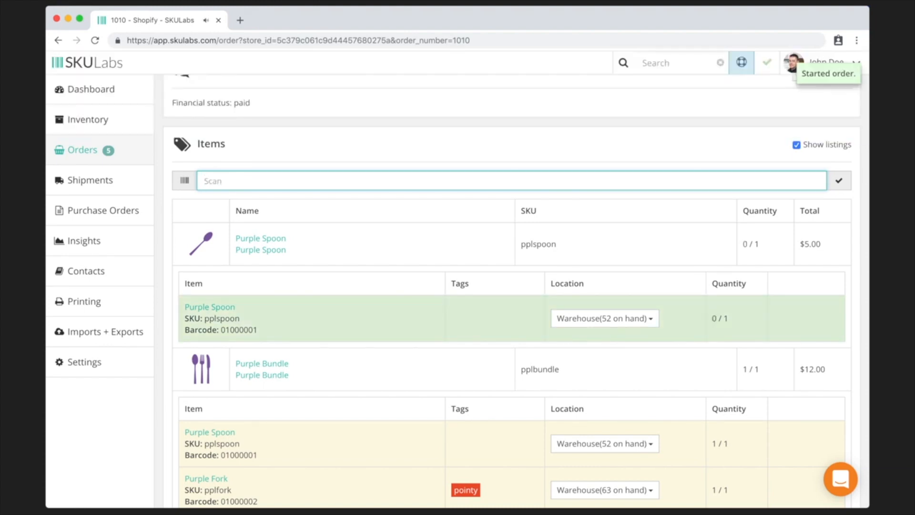
drag(703, 322, 731, 323)
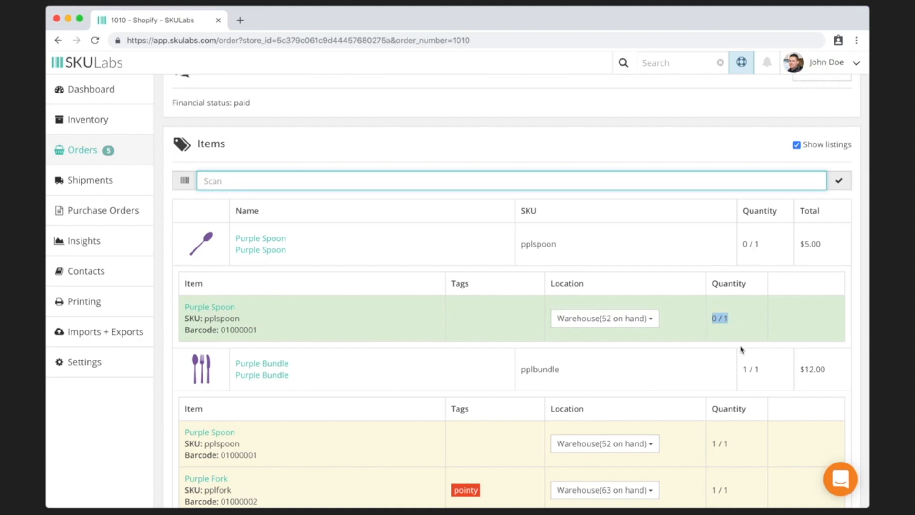
click(384, 183)
scroll(384, 183, down, 1)
scroll(384, 185, down, 1)
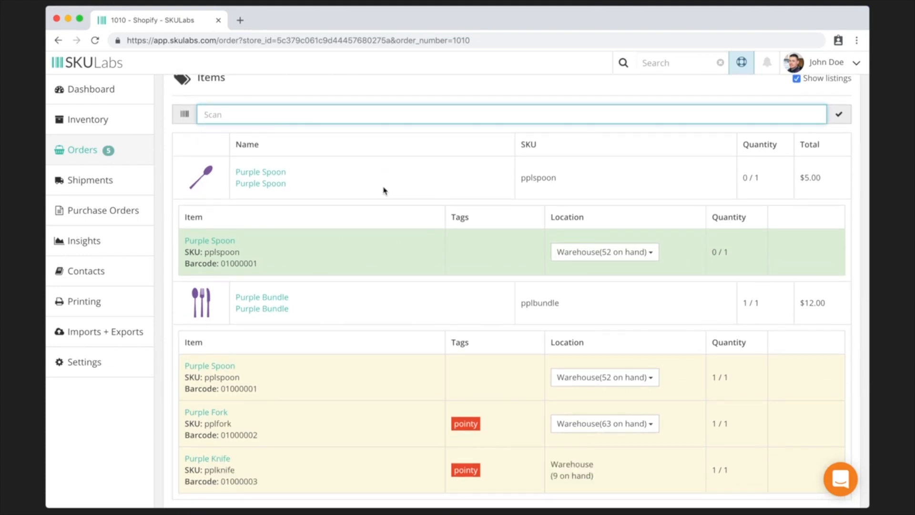
text(01000001)
key(Return)
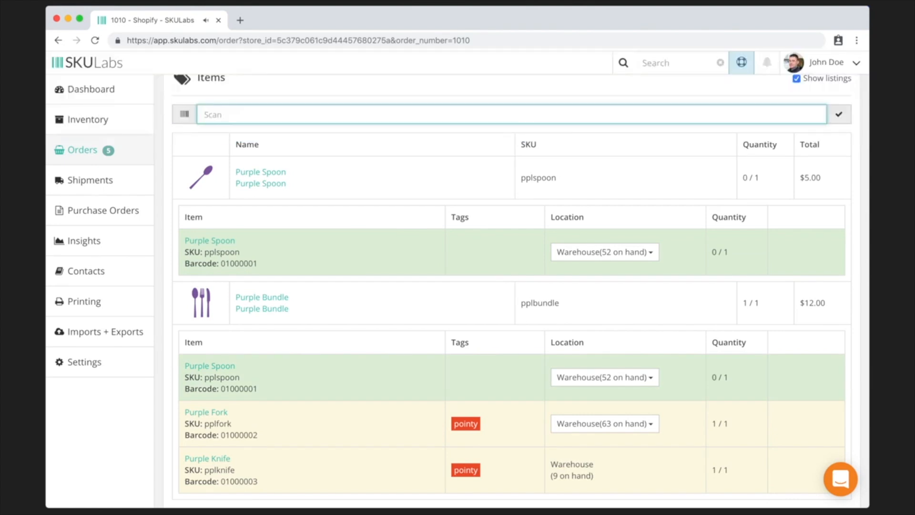
text(01000001)
key(Return)
text(12424124412)
key(Return)
- Scan the Purple Fork 01000002 and Purple Knife 01000003 to clear order 1010
text(01000002)
key(Return)
text(01000003)
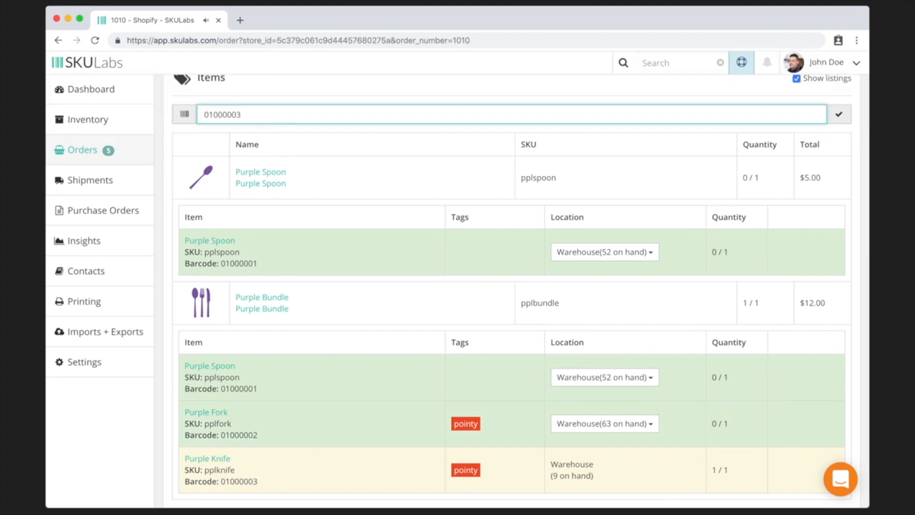
key(Return)
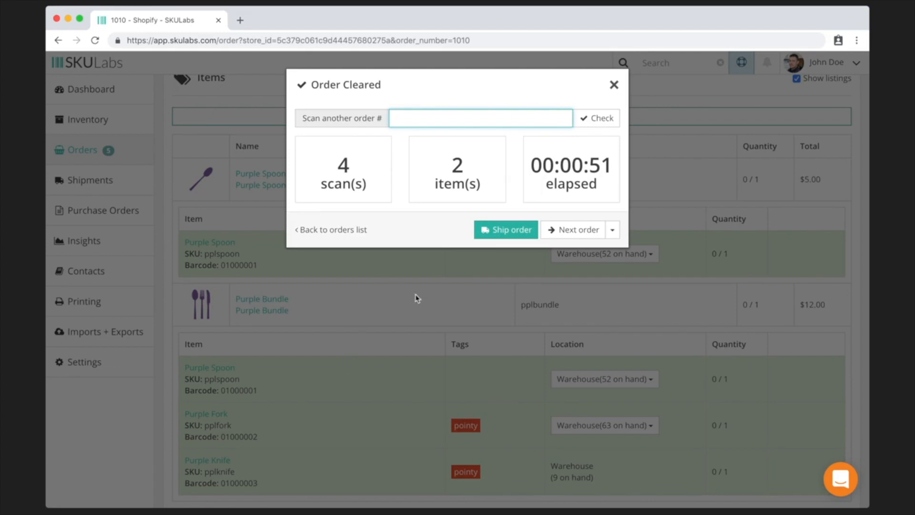
- Choose Ship order in the Order Cleared dialog to open order 1010's Add shipment form
click(513, 230)
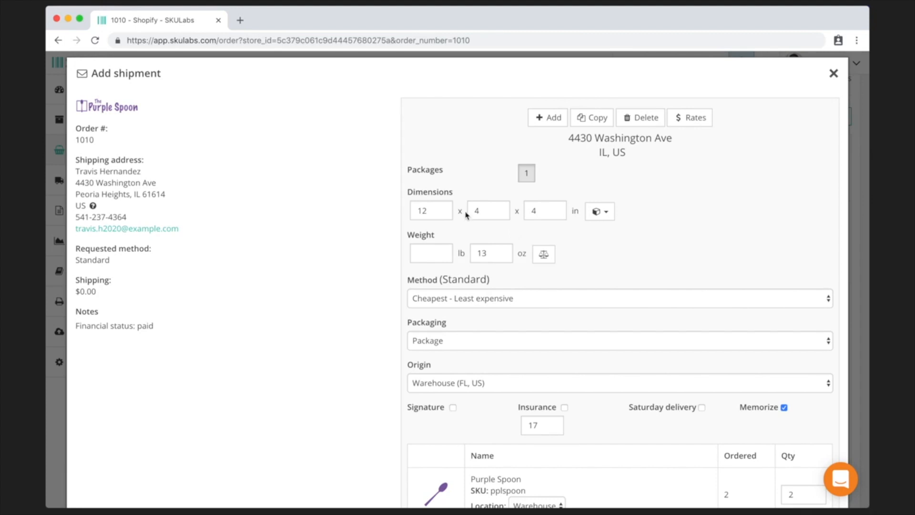
- Change the shipment Method from the cheapest option to USPS - Priority Mail
scroll(497, 254, down, 2)
click(497, 260)
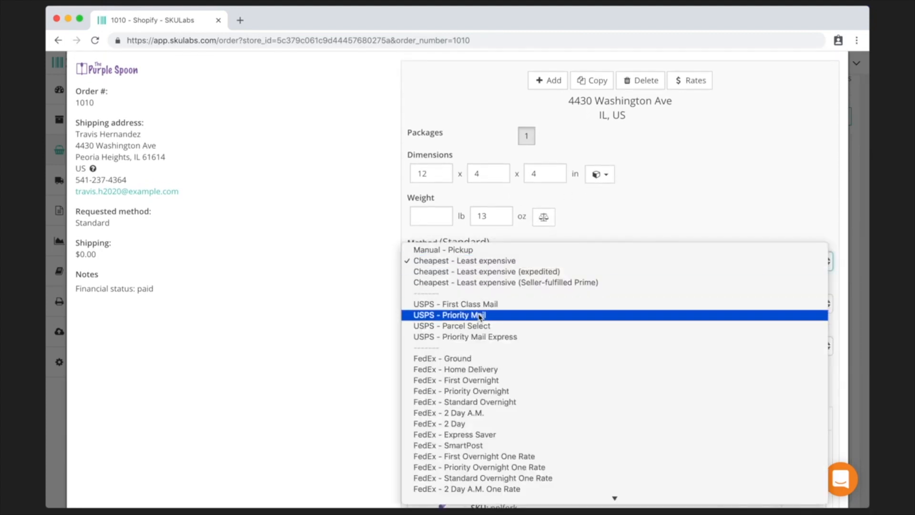
click(477, 315)
scroll(476, 316, down, 5)
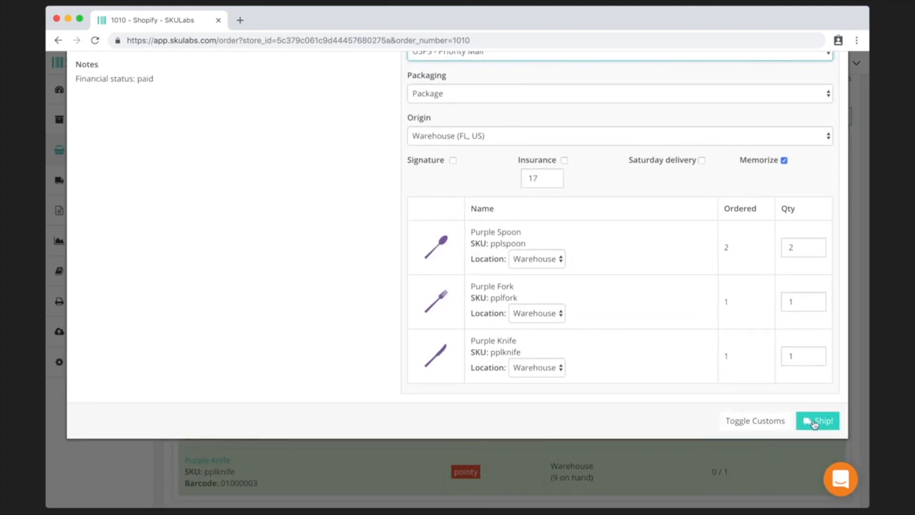
click(343, 225)
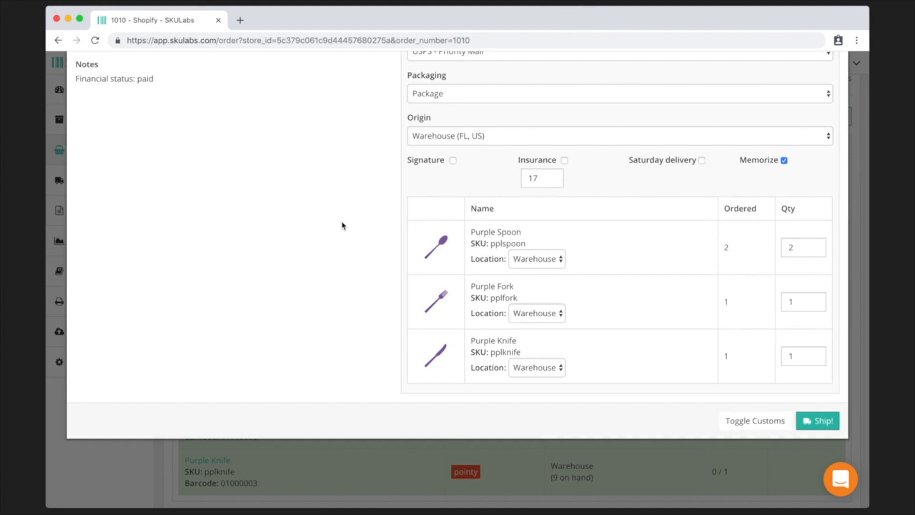
scroll(342, 226, up, 5)
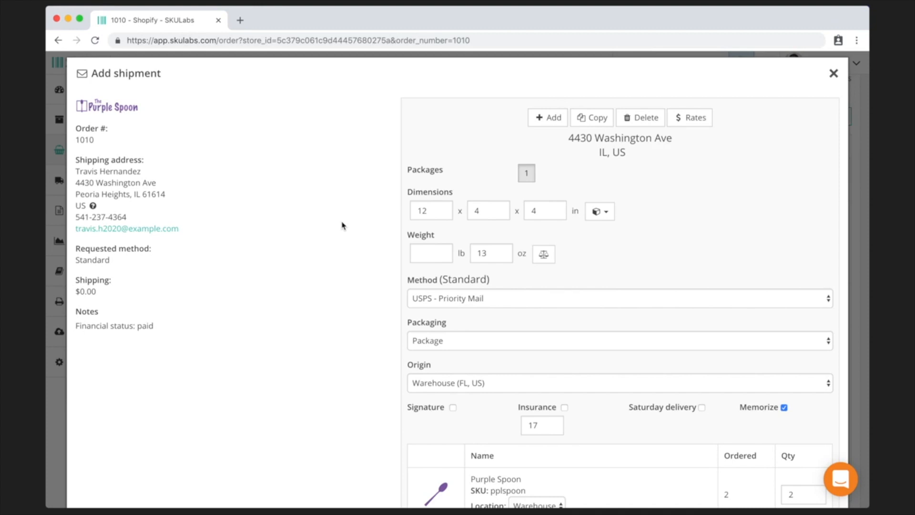
- Apply the Small box (12x4x4in) package preset to the shipment
click(600, 213)
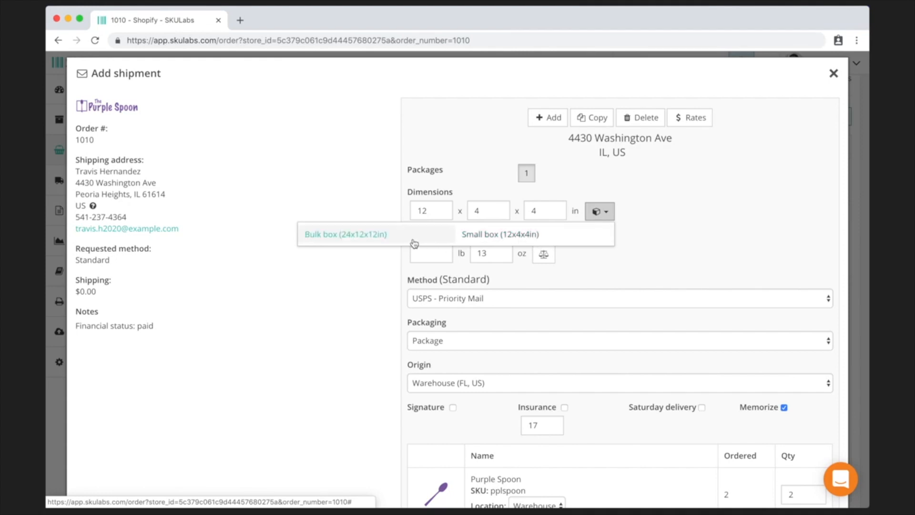
click(484, 240)
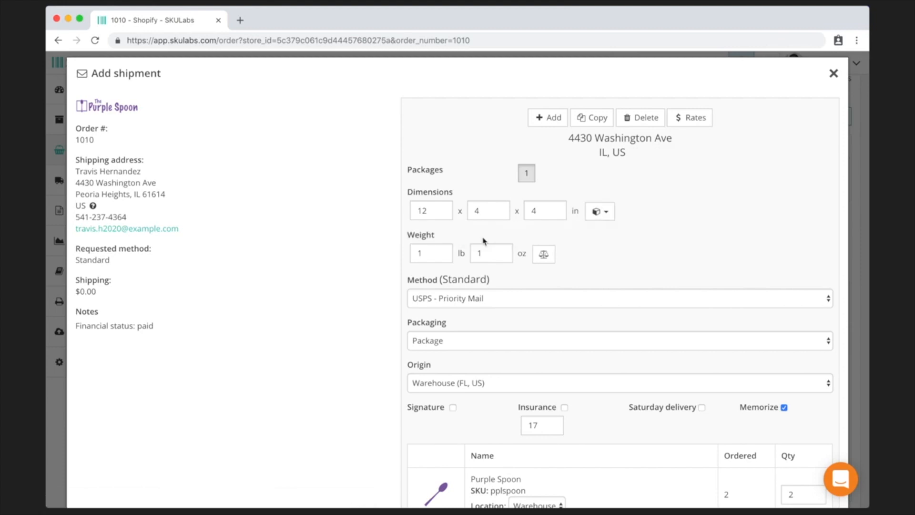
scroll(484, 241, down, 5)
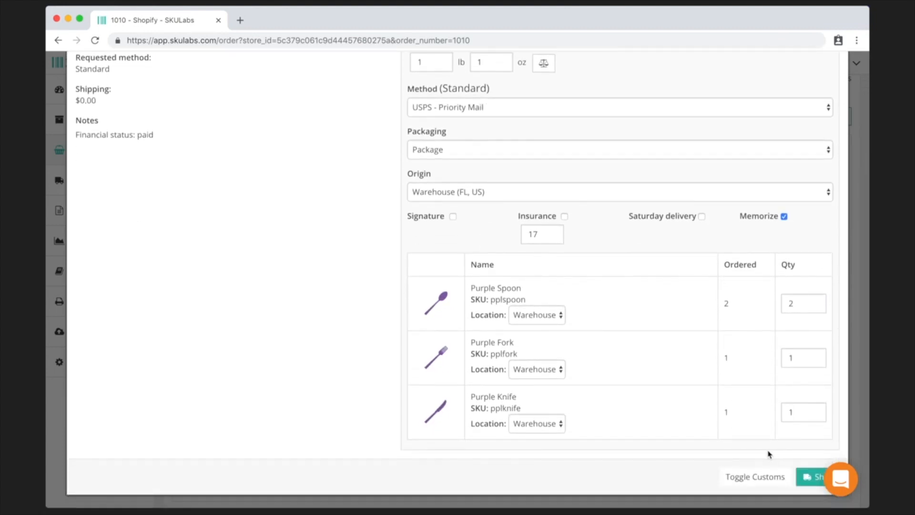
scroll(768, 454, up, 5)
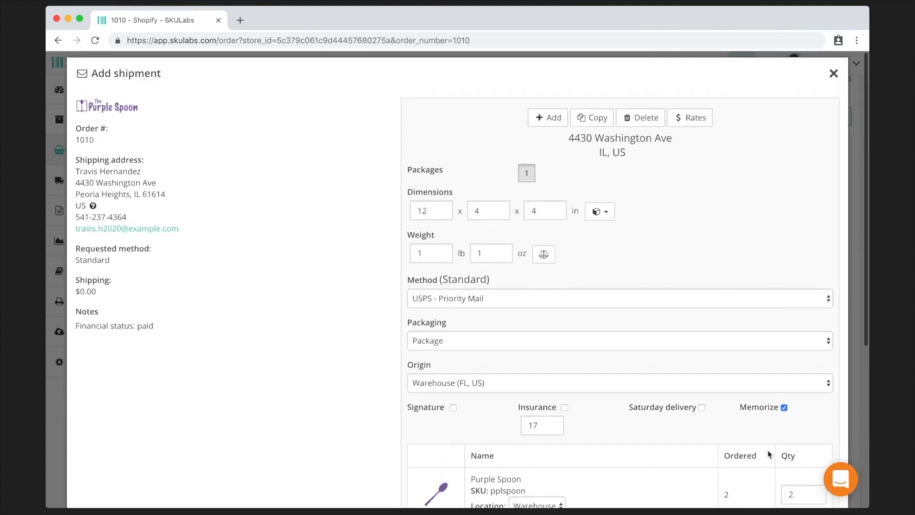
- Enter 1 in the Weight lb field so the weight reads 1 lb 1 oz
click(419, 252)
text(1)
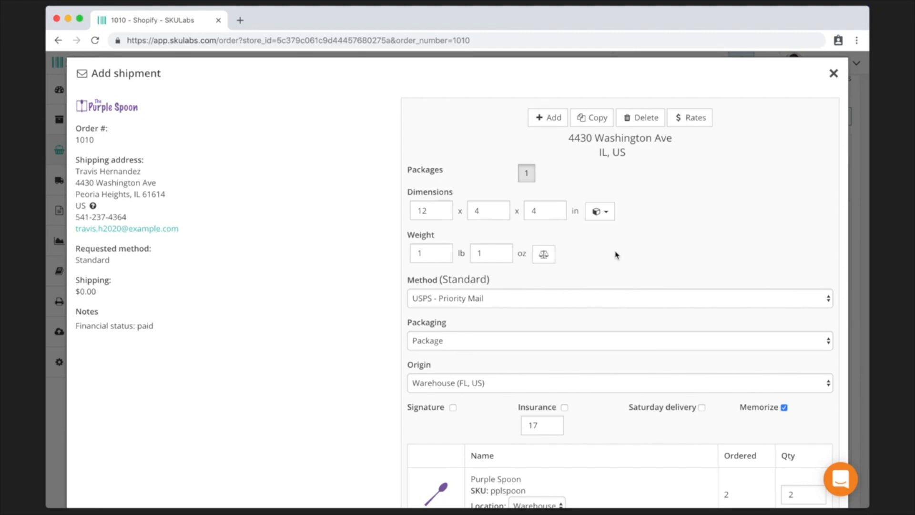
scroll(615, 255, down, 5)
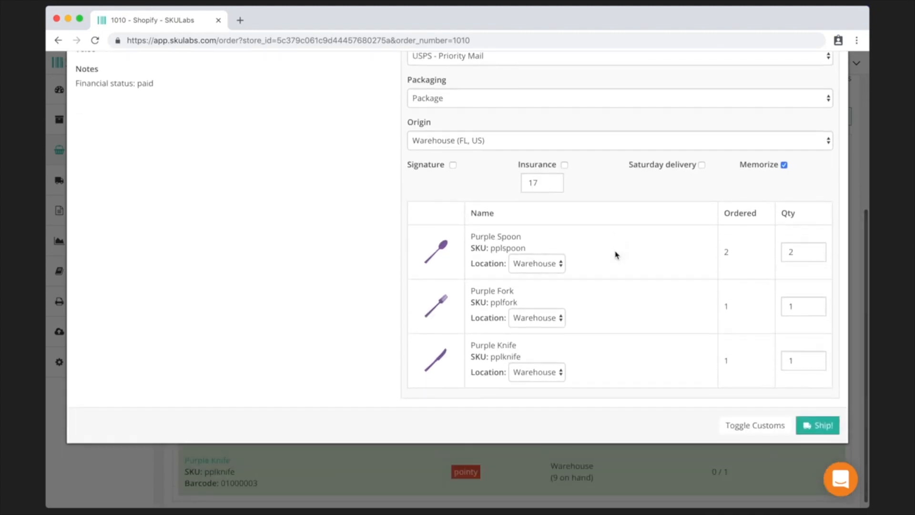
scroll(667, 252, down, 1)
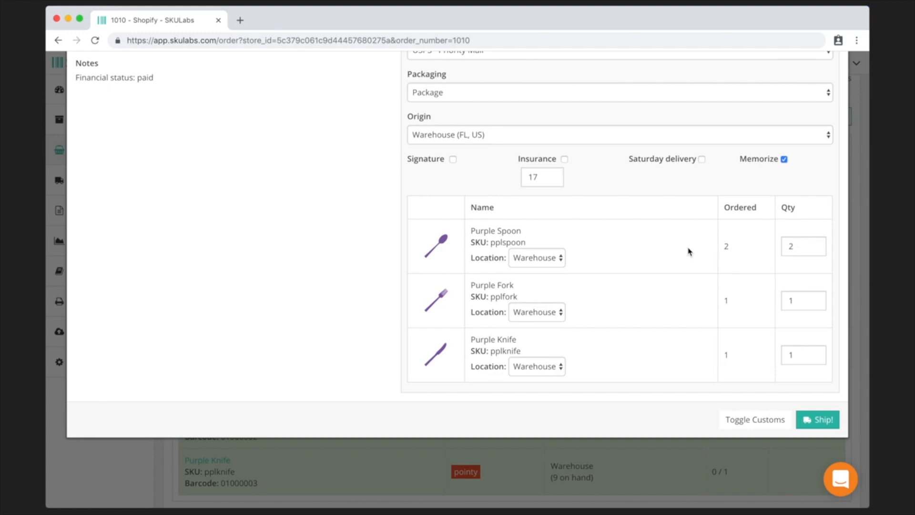
scroll(688, 251, up, 5)
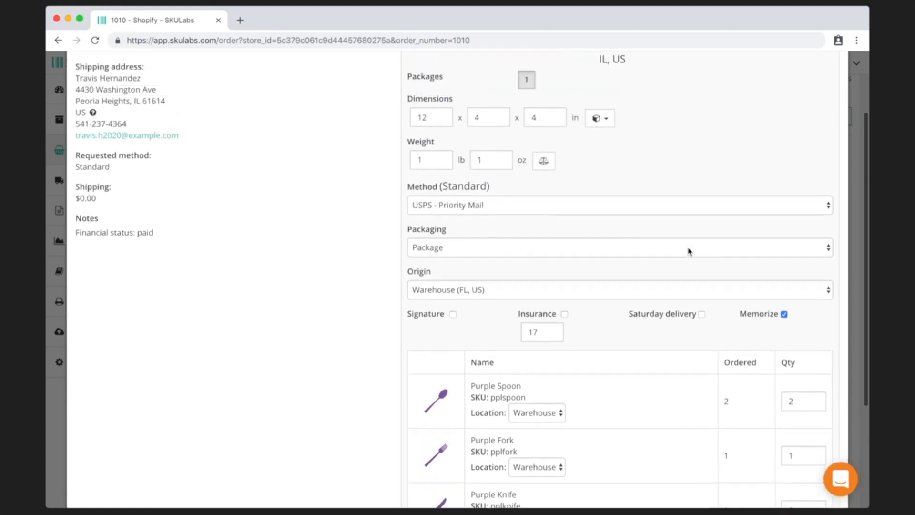
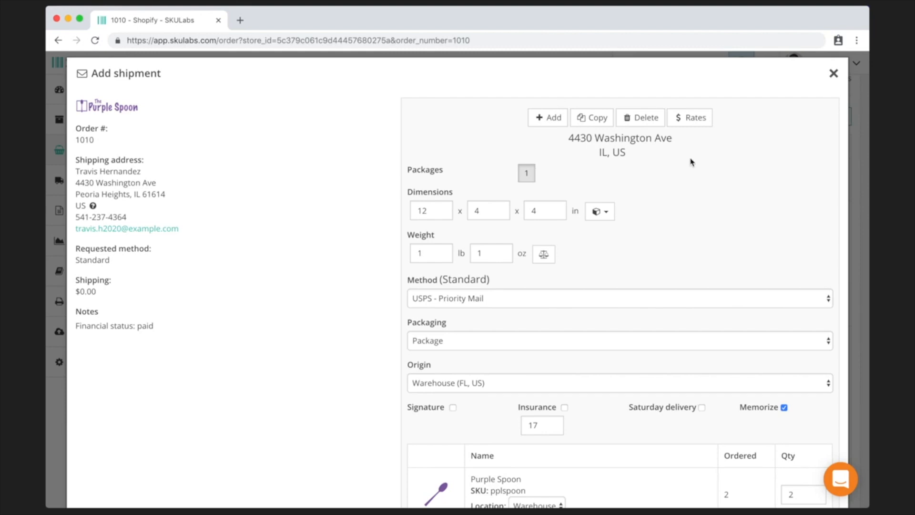
- Compare the carrier shipping rates for this package, then close the rate comparison
click(692, 126)
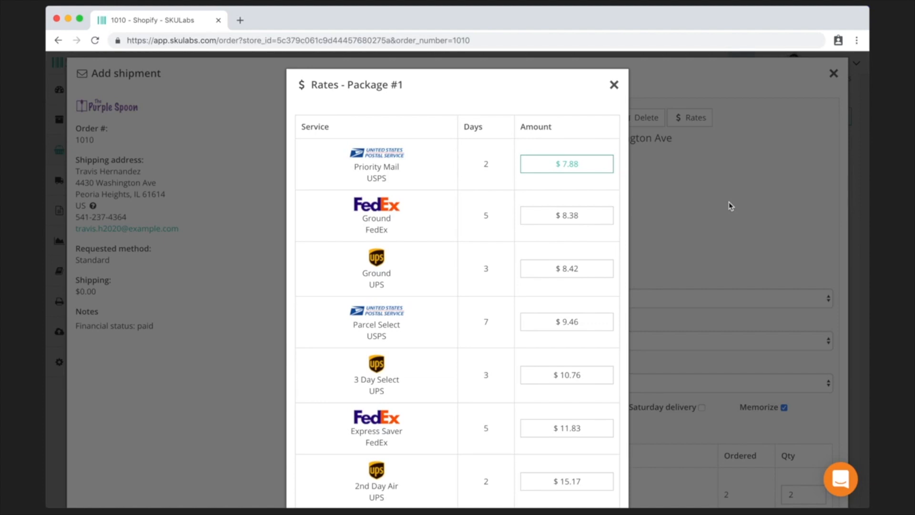
scroll(728, 202, down, 5)
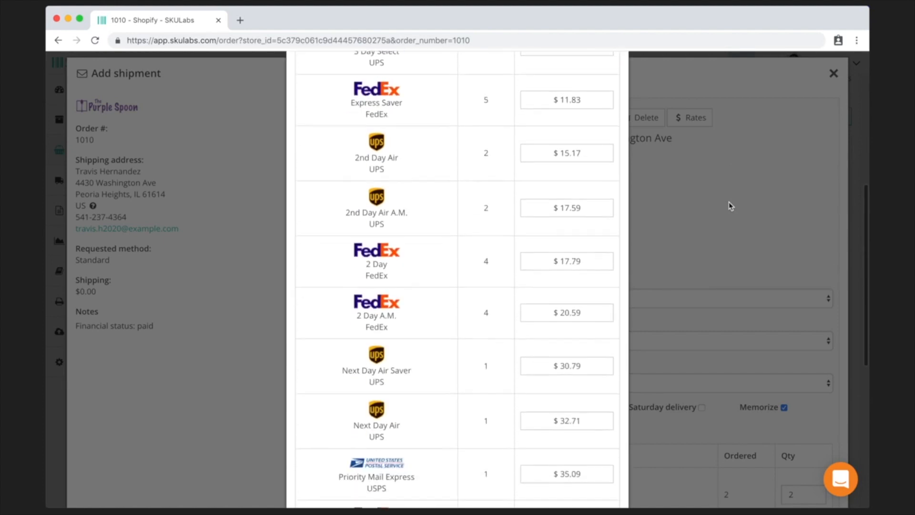
scroll(729, 201, up, 5)
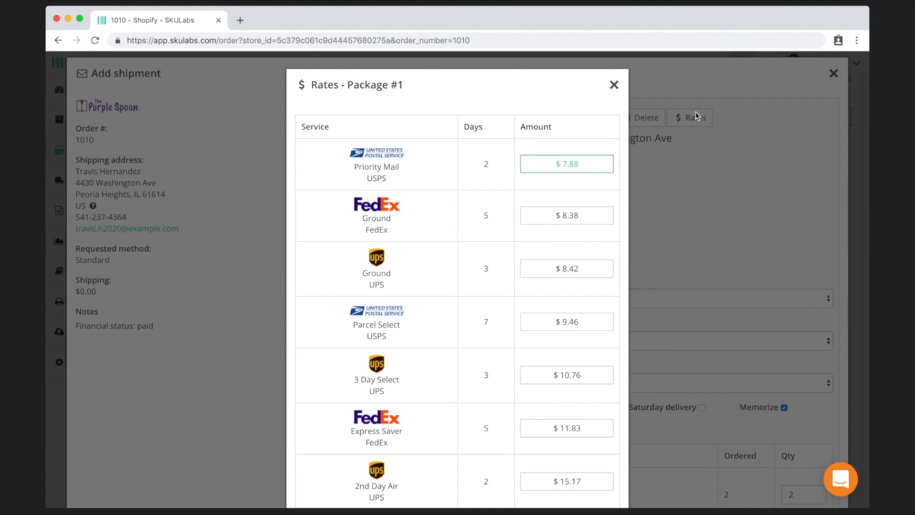
click(615, 85)
- Switch order 1010's shipment Method to Cheapest - Least expensive and review the items
click(547, 300)
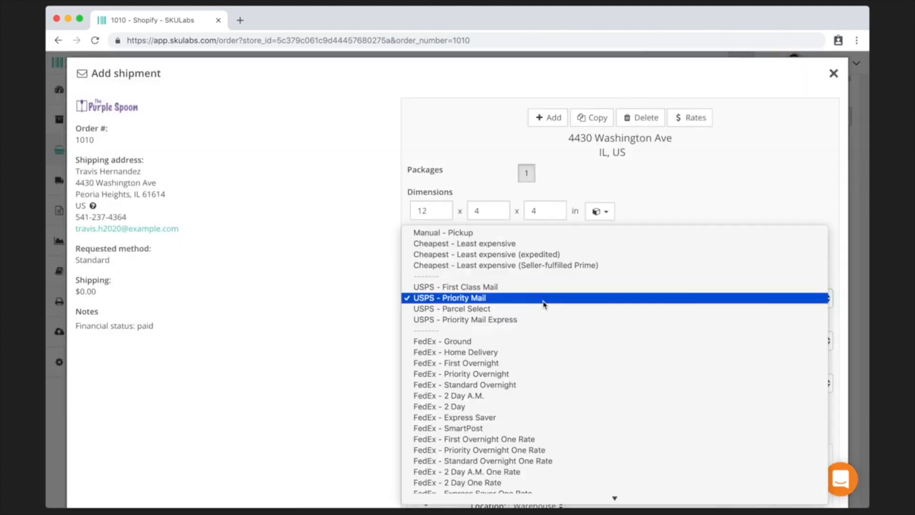
click(519, 247)
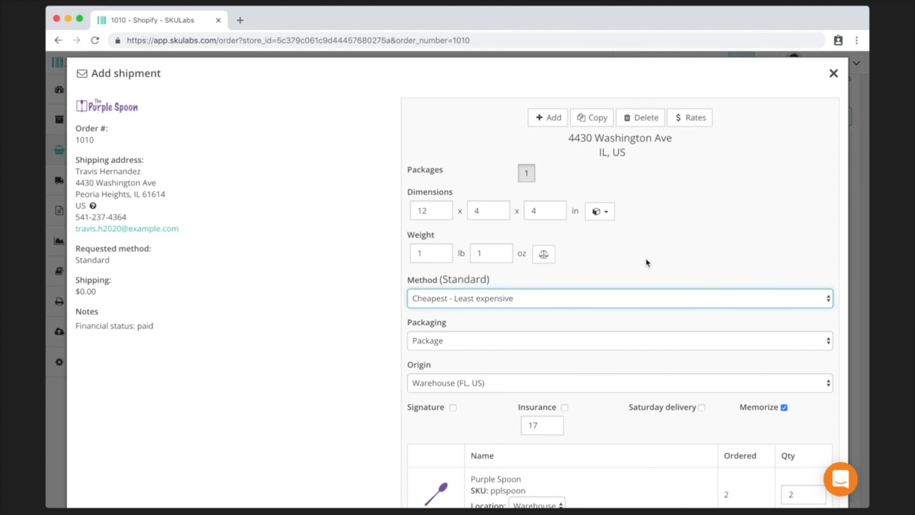
scroll(646, 263, down, 5)
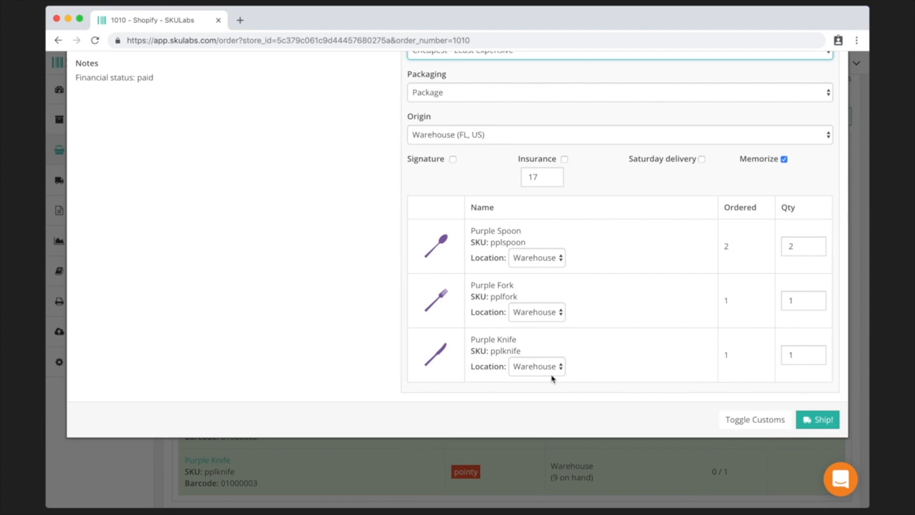
scroll(553, 379, up, 5)
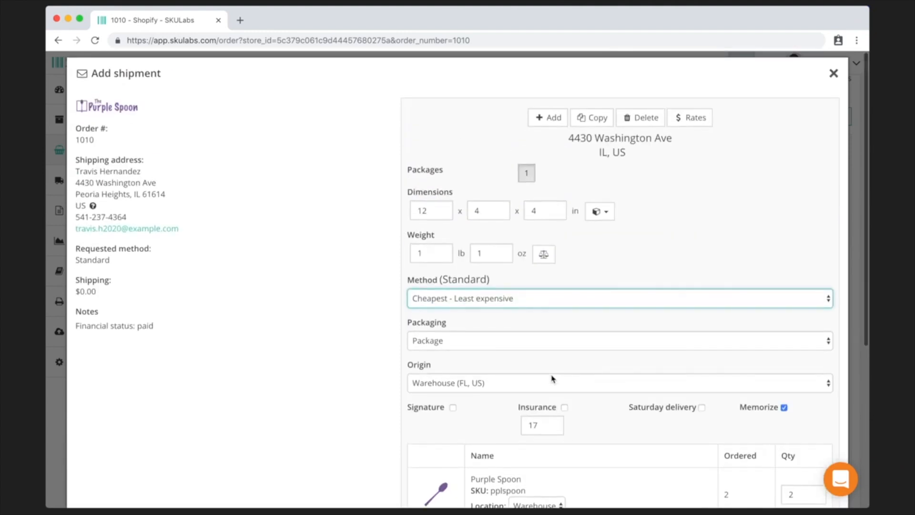
scroll(553, 380, down, 5)
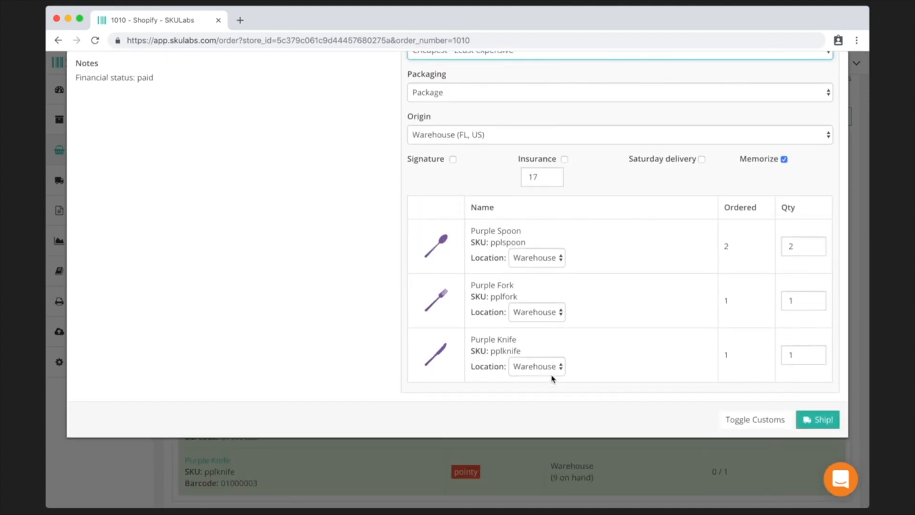
scroll(552, 379, up, 5)
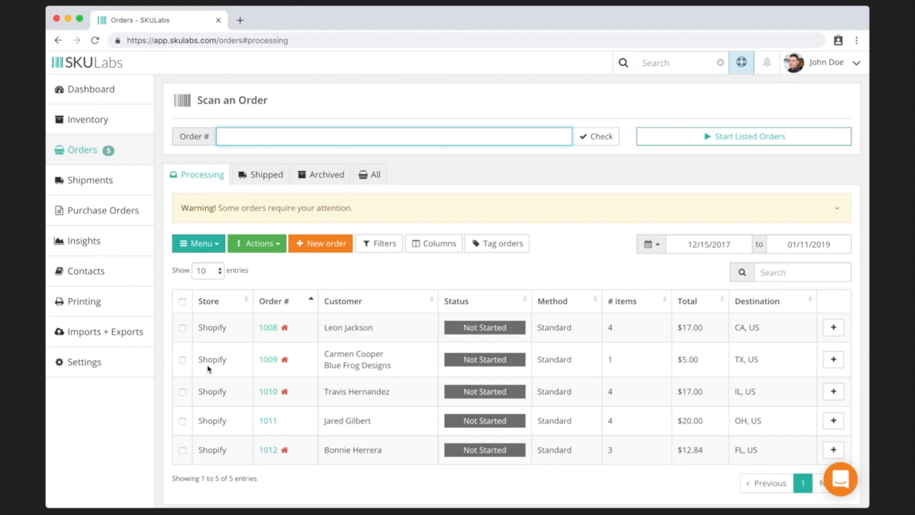
- Select all five processing orders 1008–1012 and print their packing slips
click(182, 328)
click(182, 360)
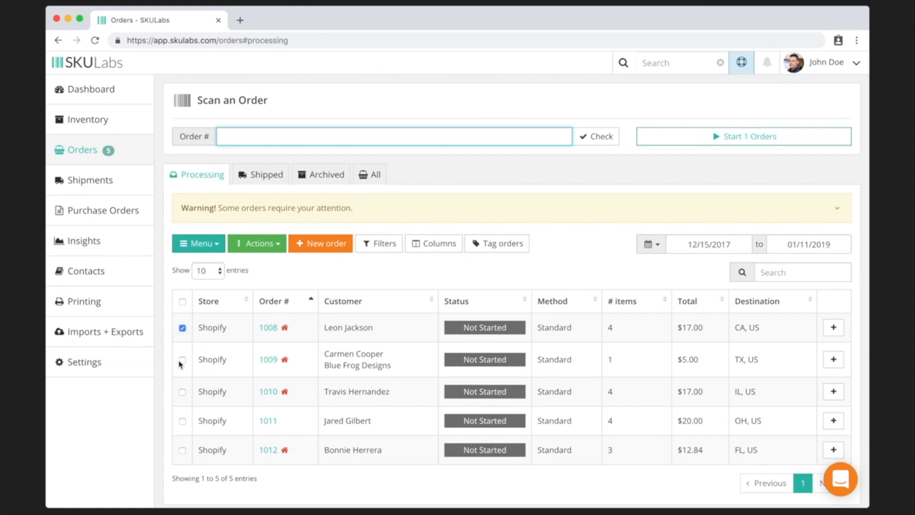
click(182, 391)
click(182, 301)
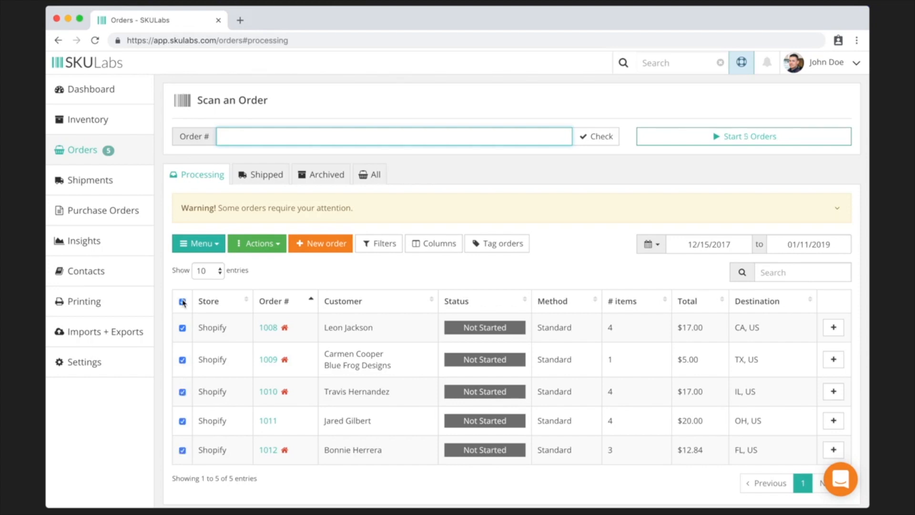
click(265, 251)
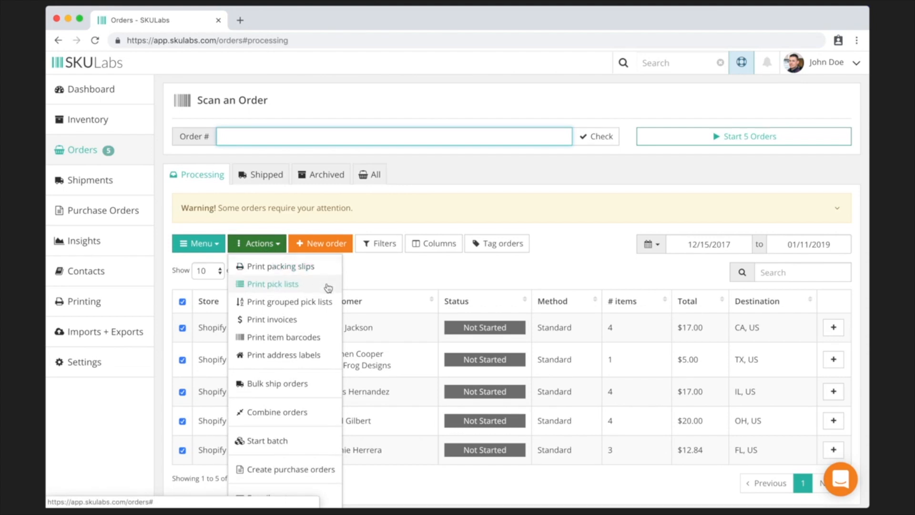
scroll(328, 288, down, 2)
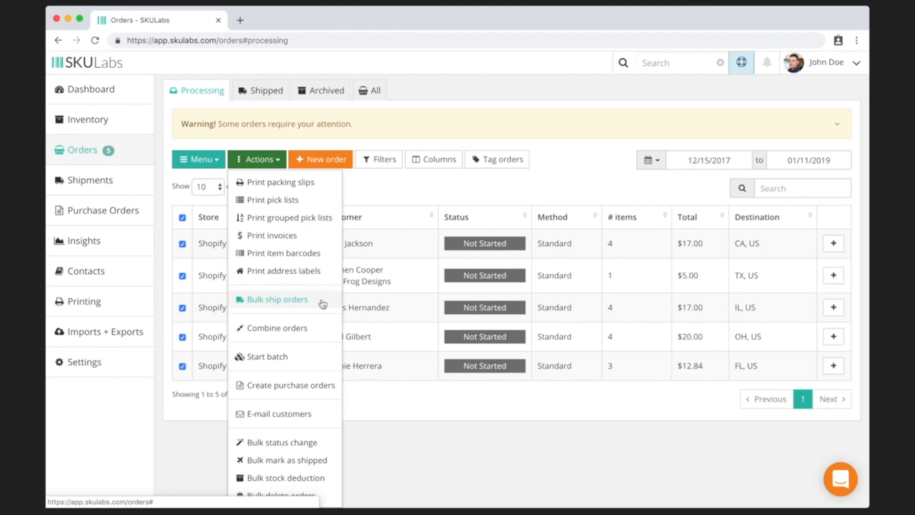
click(313, 185)
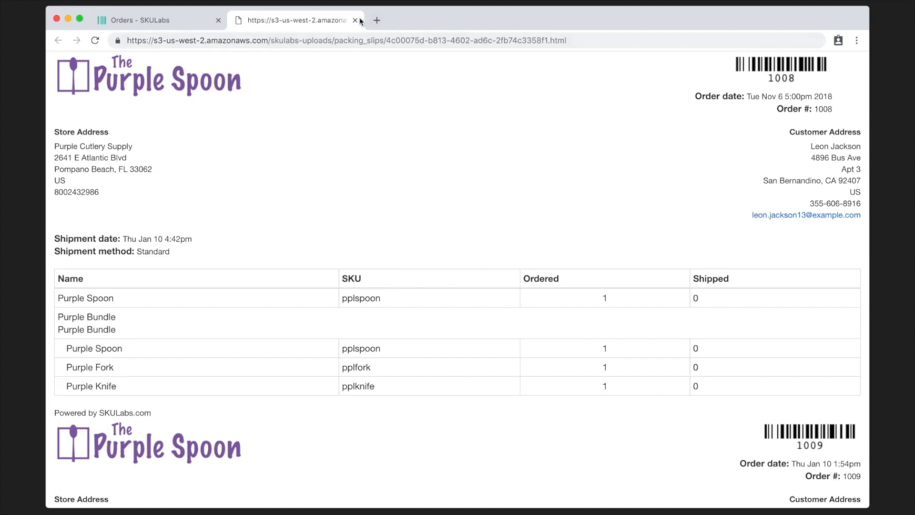
- Print one grouped pick list (16 items) for the five selected orders, then return to Orders
click(197, 21)
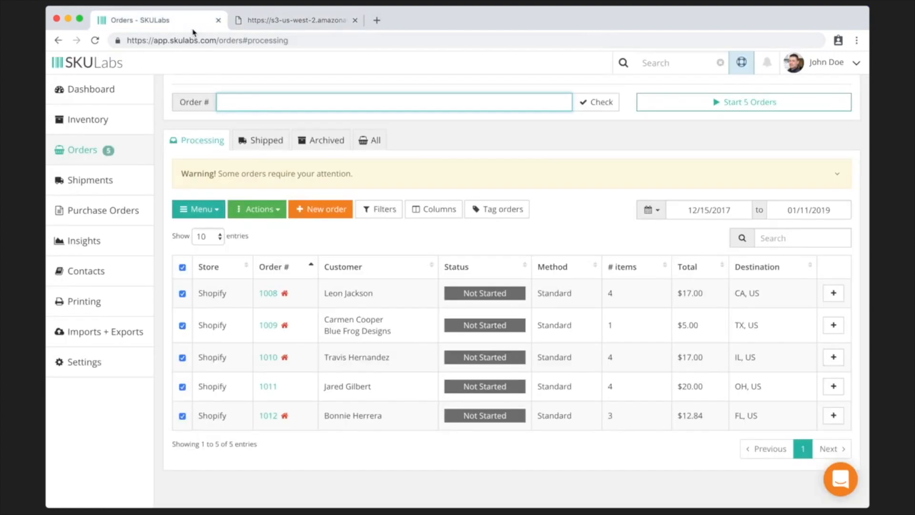
click(260, 211)
click(274, 210)
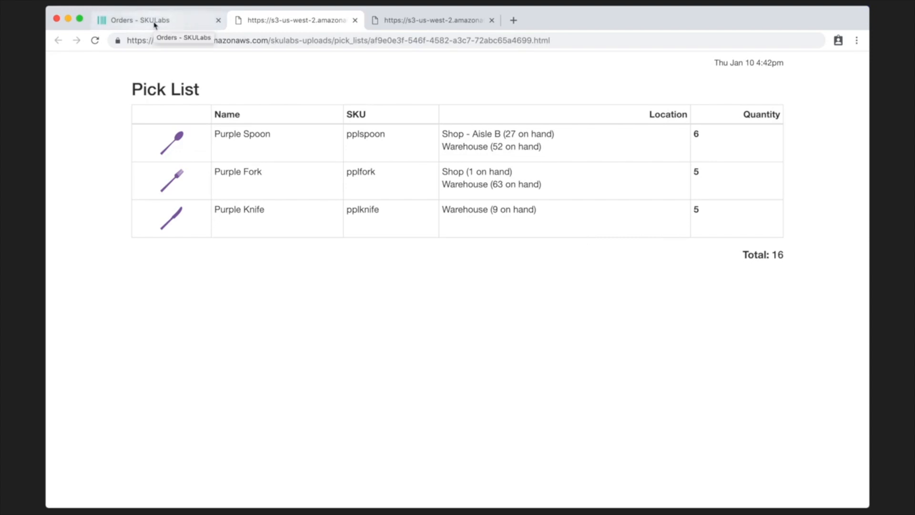
click(409, 21)
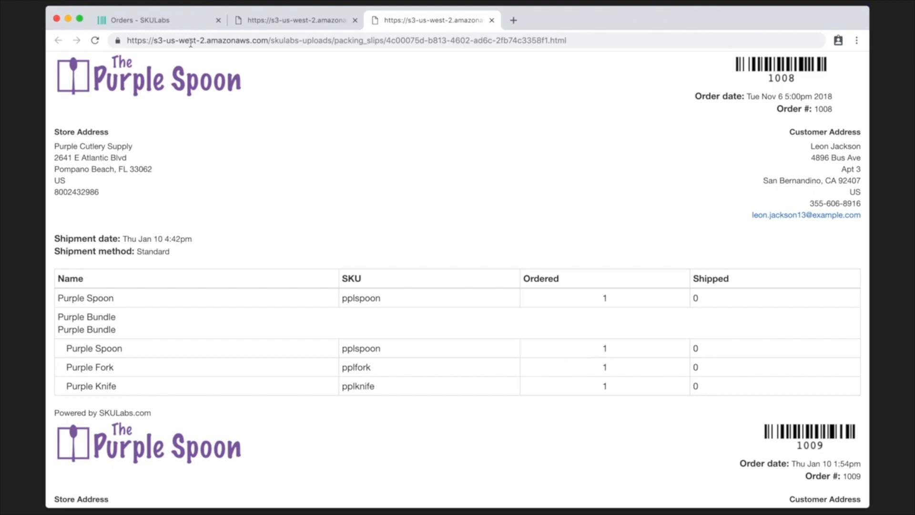
click(160, 23)
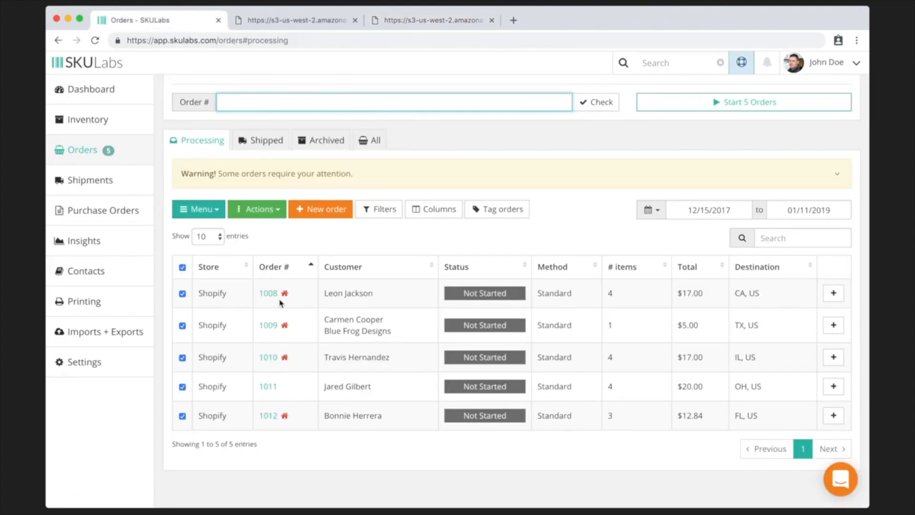
- Open order 1008 and review its Purple Spoon and Purple Bundle items and pick locations
click(265, 293)
scroll(412, 241, down, 5)
scroll(413, 239, down, 2)
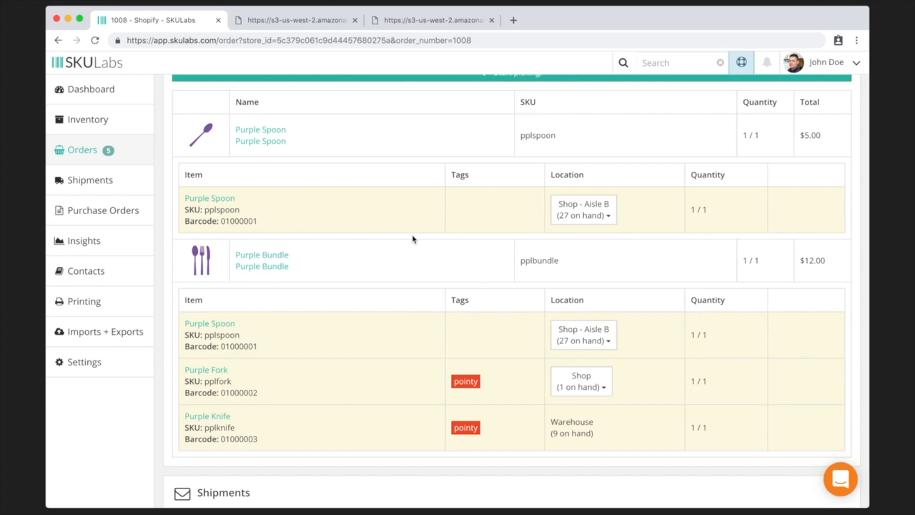
scroll(414, 239, up, 5)
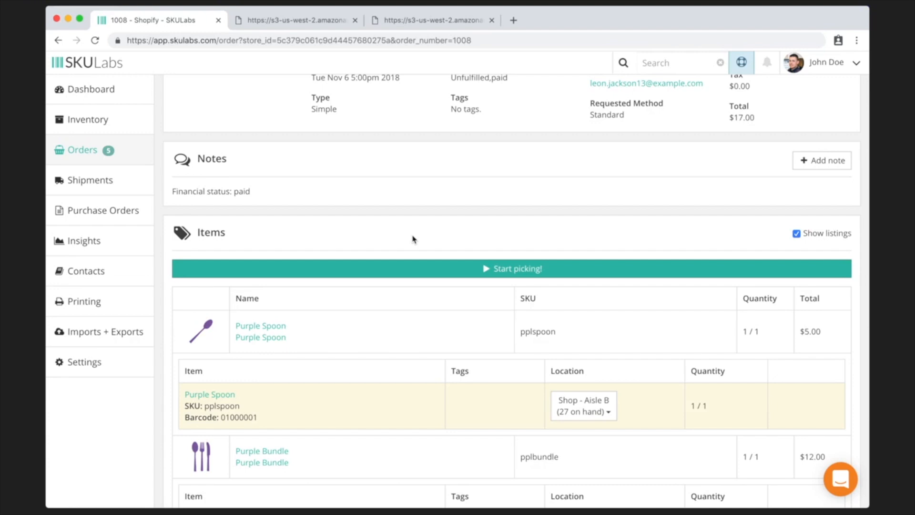
- Look over the packing slips, close the pick list and packing slip tabs, and go back to Orders
click(409, 22)
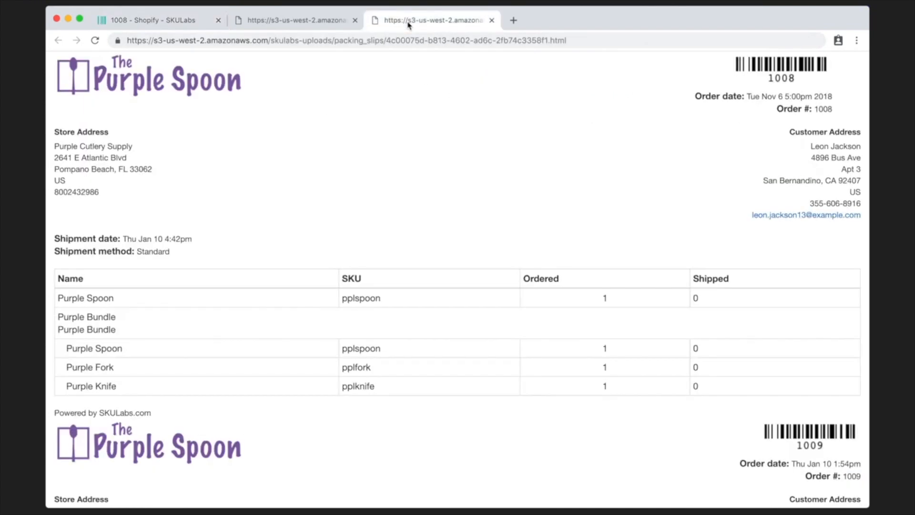
scroll(457, 172, down, 2)
scroll(456, 175, down, 10)
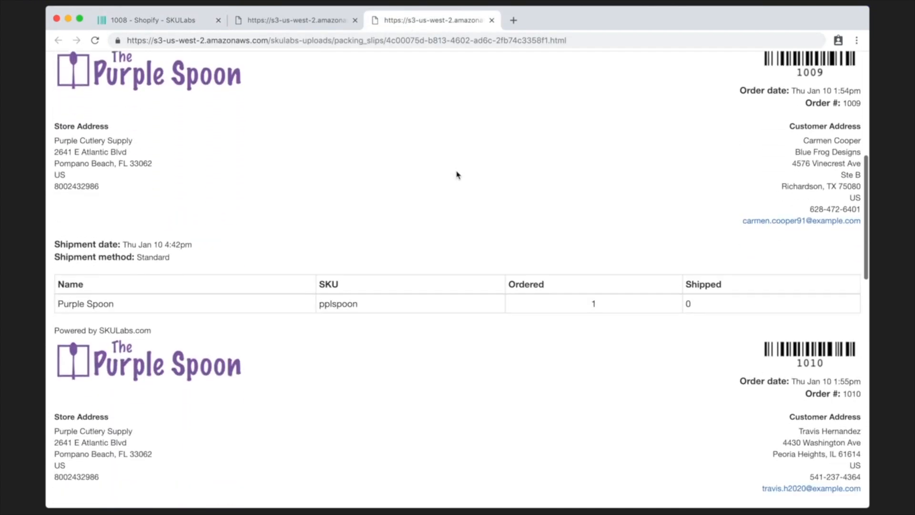
scroll(457, 175, down, 10)
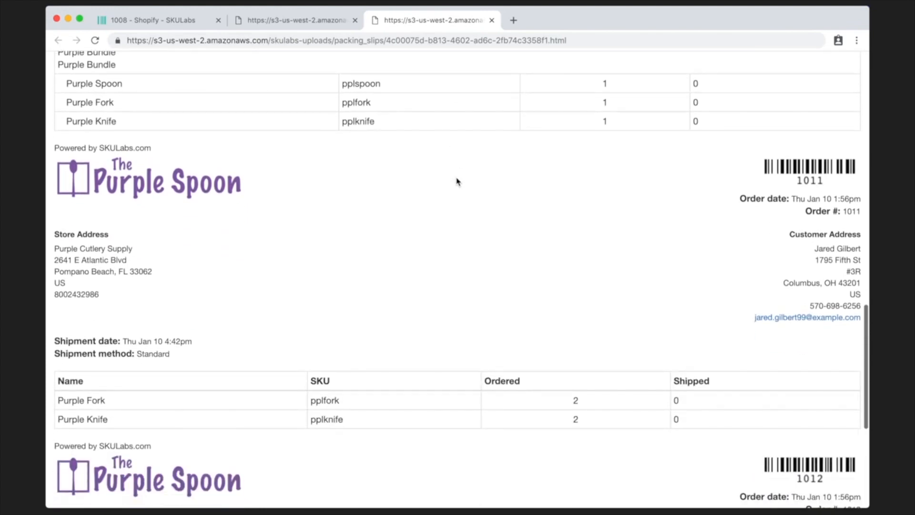
scroll(456, 182, down, 2)
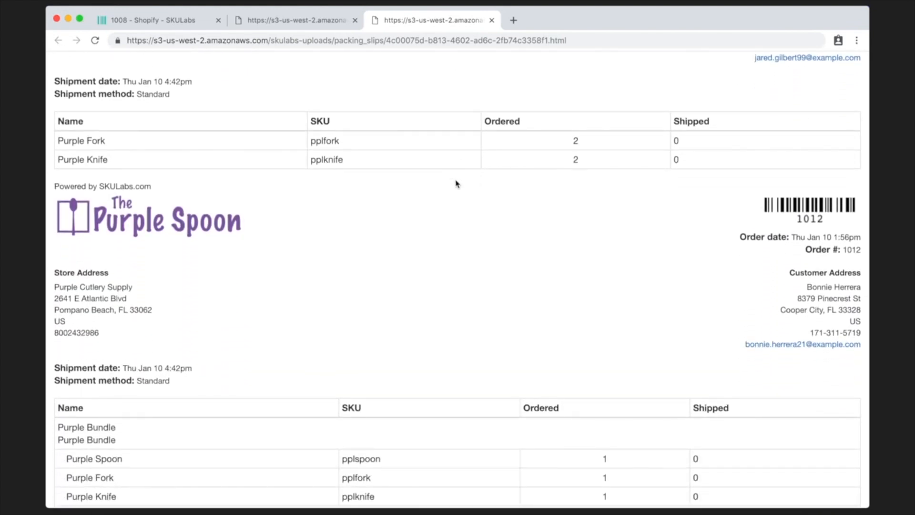
click(355, 21)
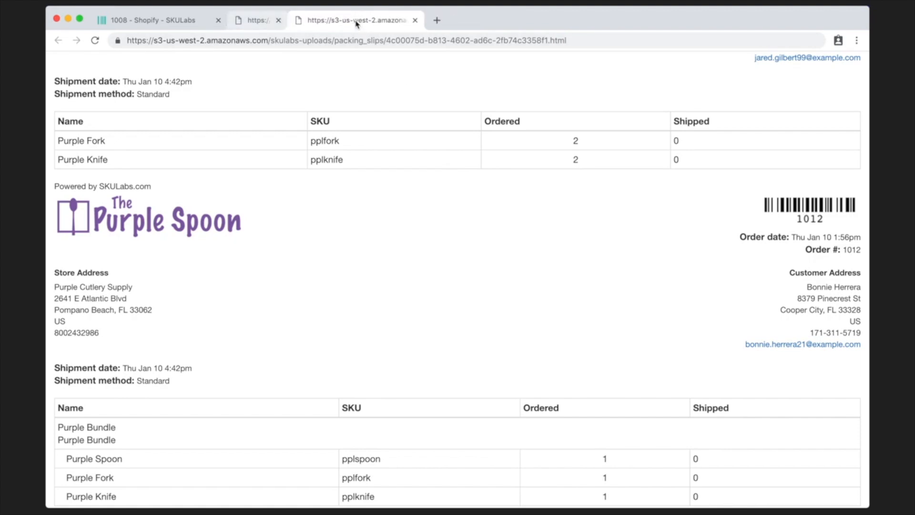
click(356, 21)
scroll(352, 205, up, 1)
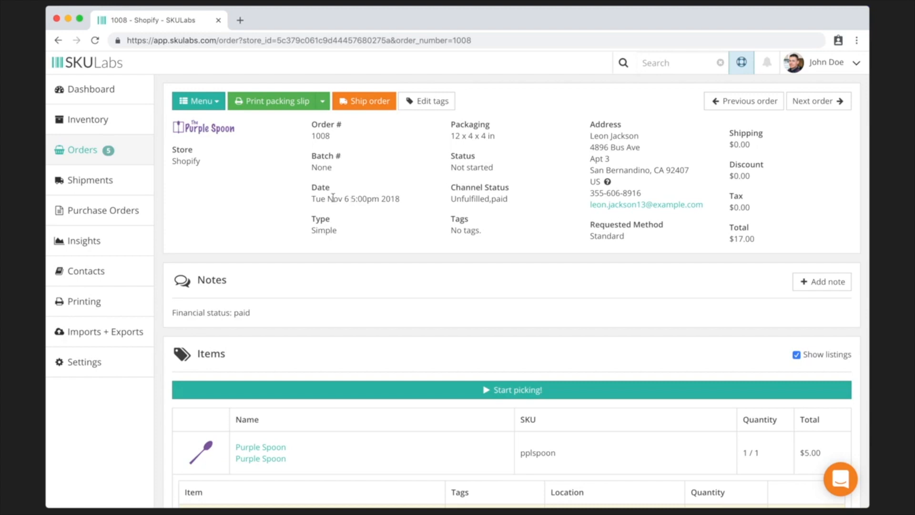
click(133, 151)
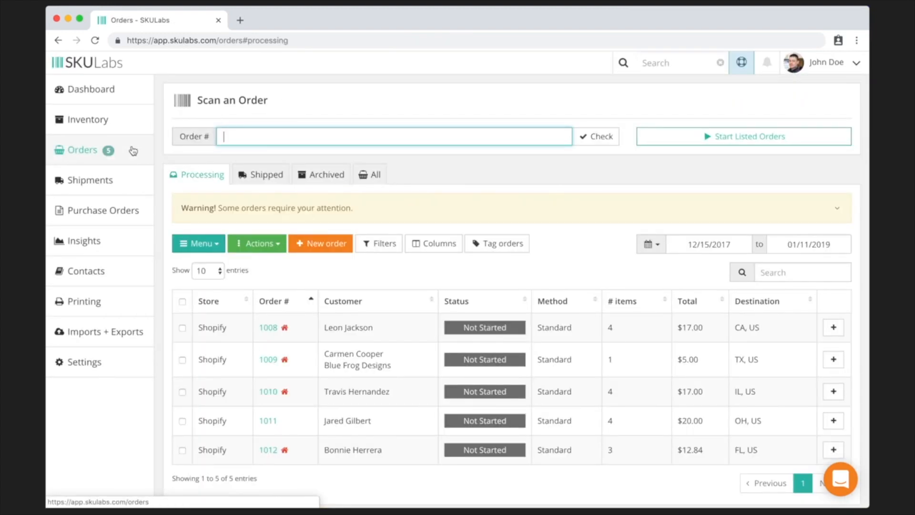
- Select all five processing orders and start bulk shipping them
scroll(133, 150, down, 2)
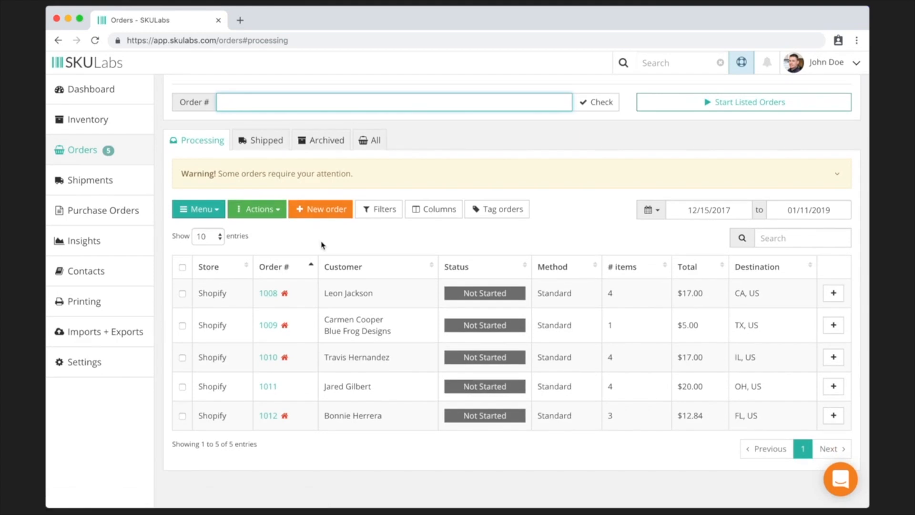
click(182, 267)
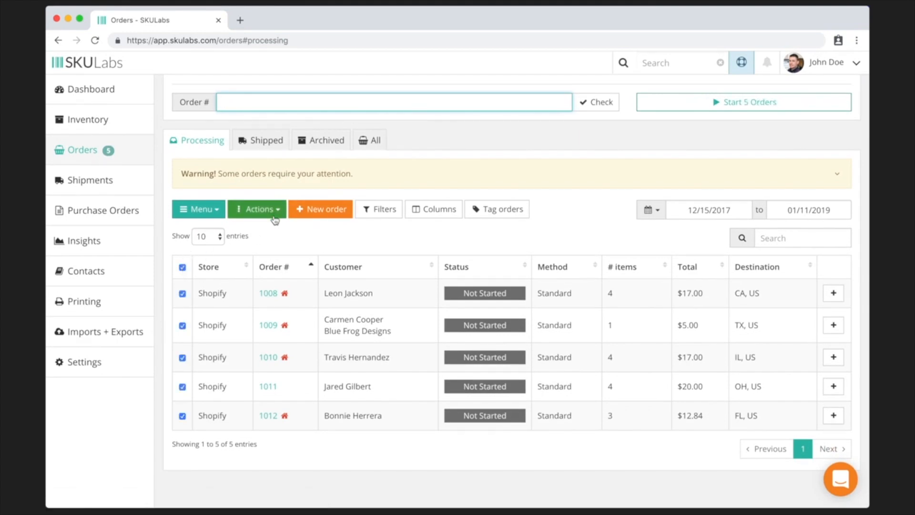
click(274, 211)
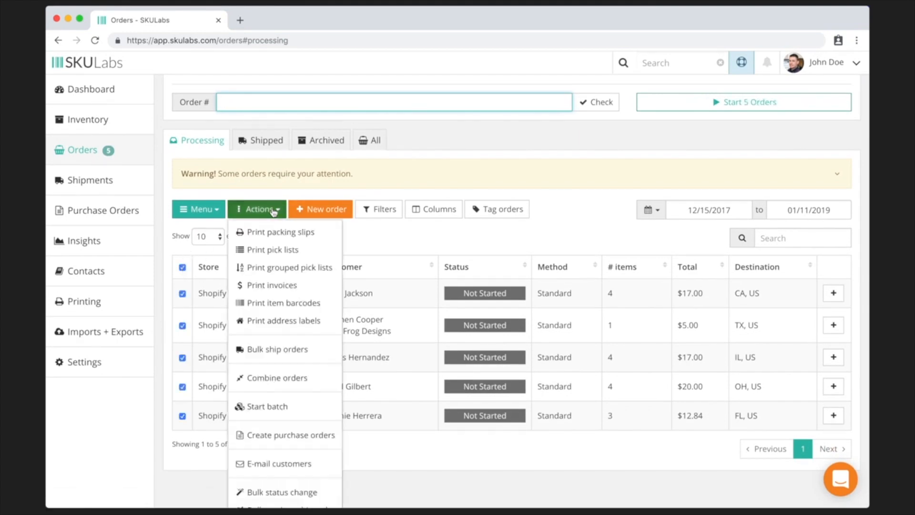
click(288, 350)
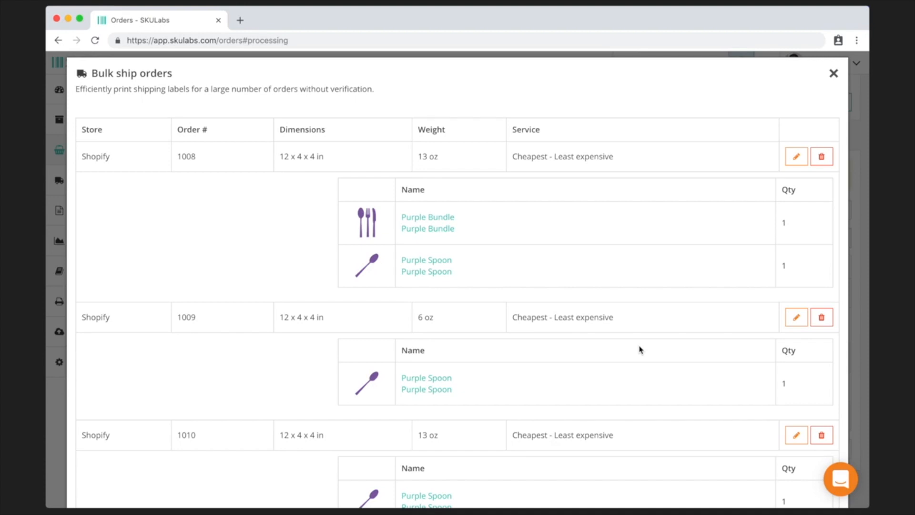
scroll(639, 349, down, 10)
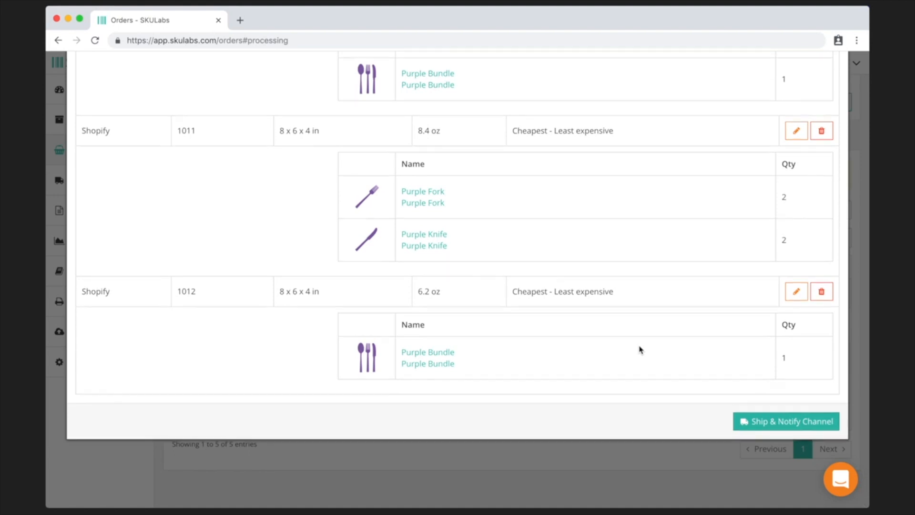
scroll(639, 350, up, 6)
scroll(639, 349, up, 5)
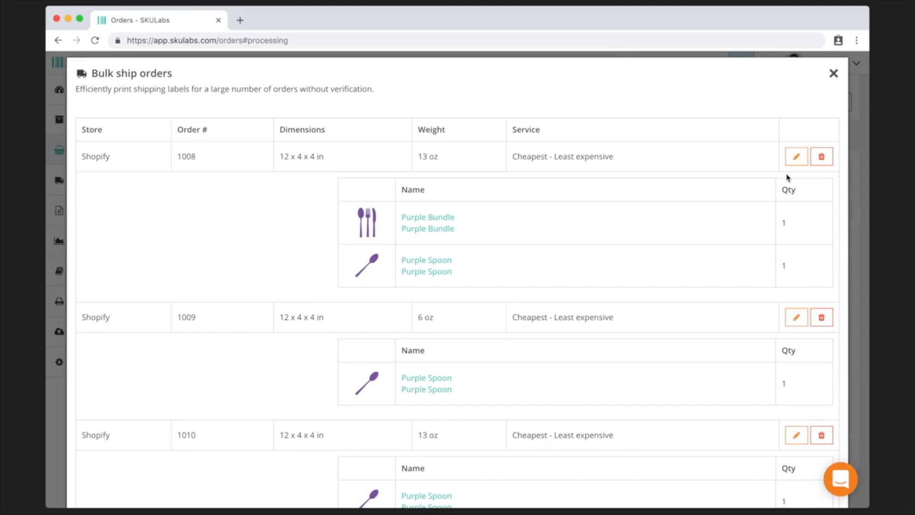
- Change order 1008's package to 12 x 4 x 6 in, add insurance, and save
click(797, 158)
click(531, 213)
text(8)
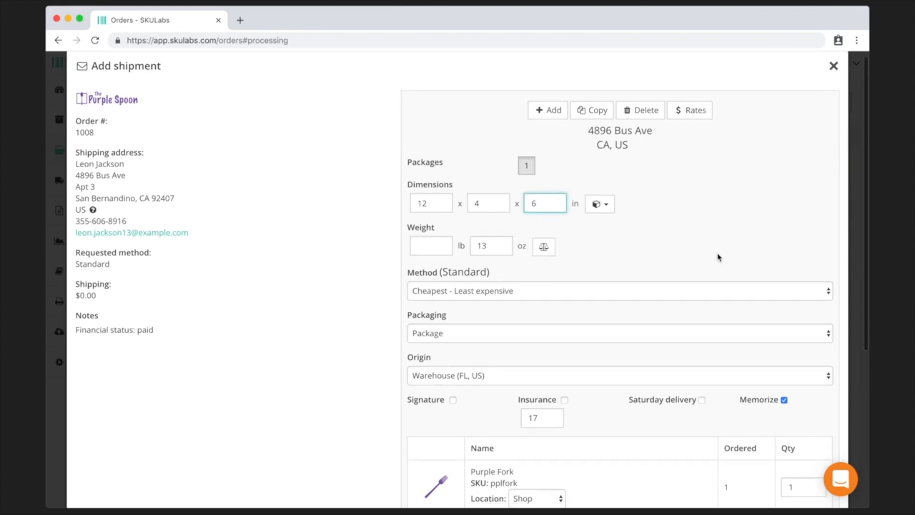
scroll(717, 257, down, 5)
click(565, 159)
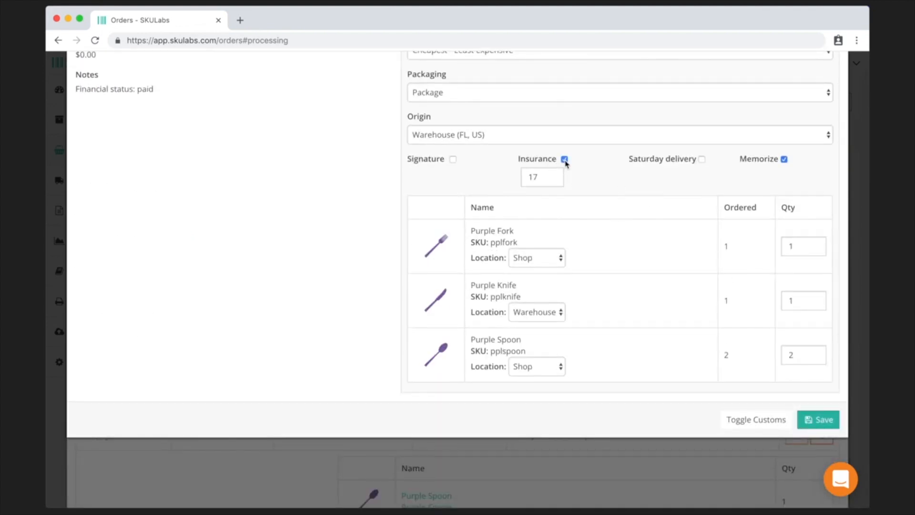
click(819, 422)
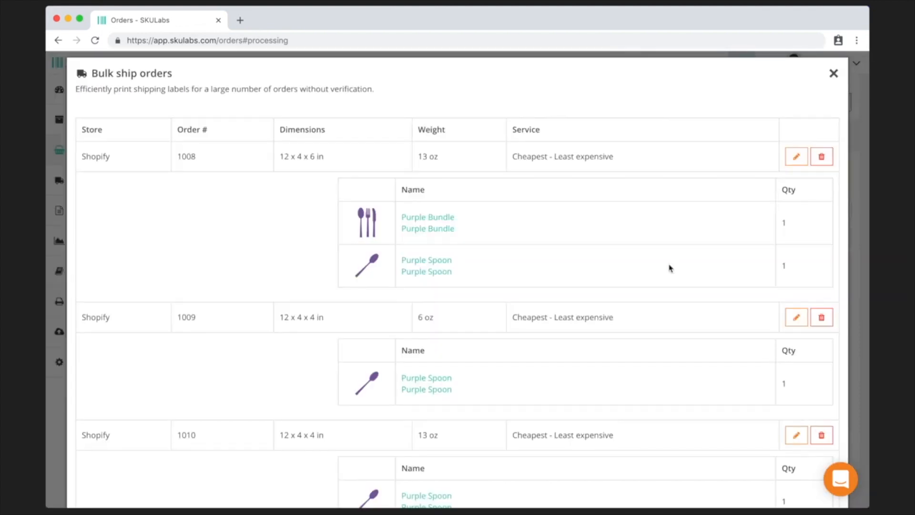
scroll(669, 268, down, 10)
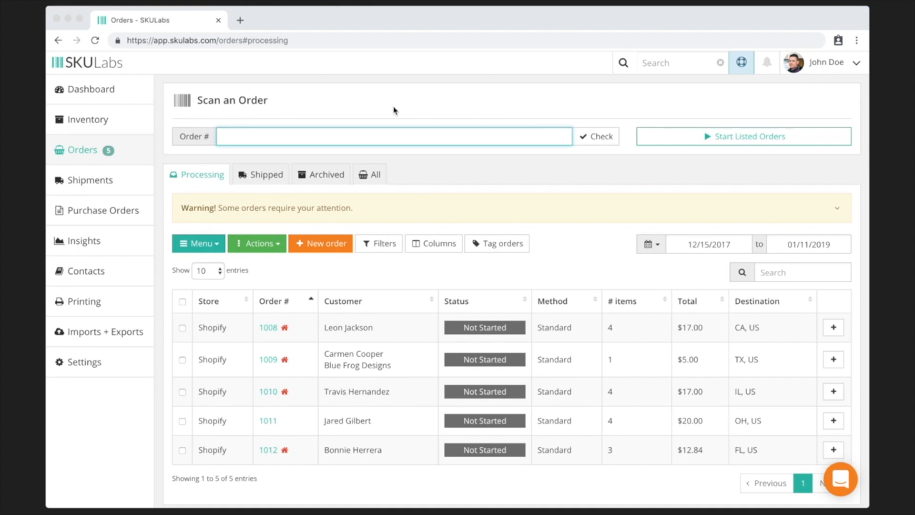
- Go to Purchase Orders and show the Distributors list
click(103, 211)
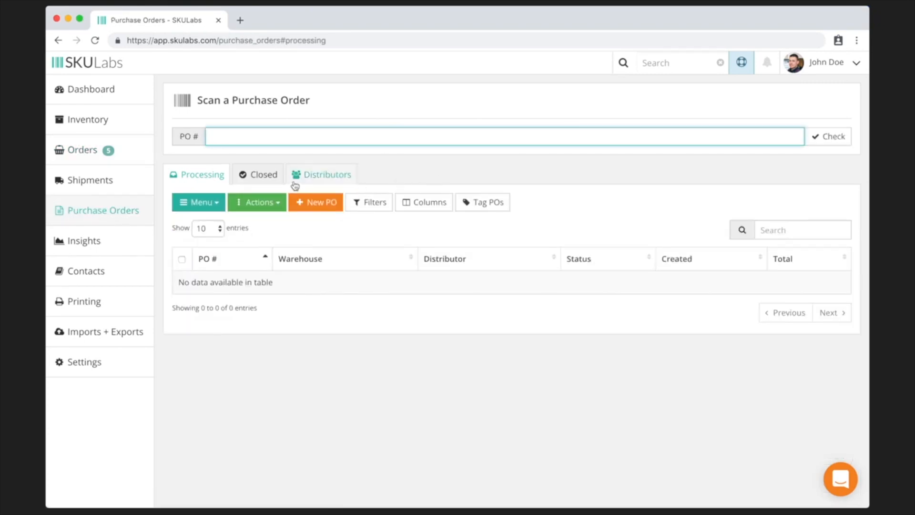
click(311, 183)
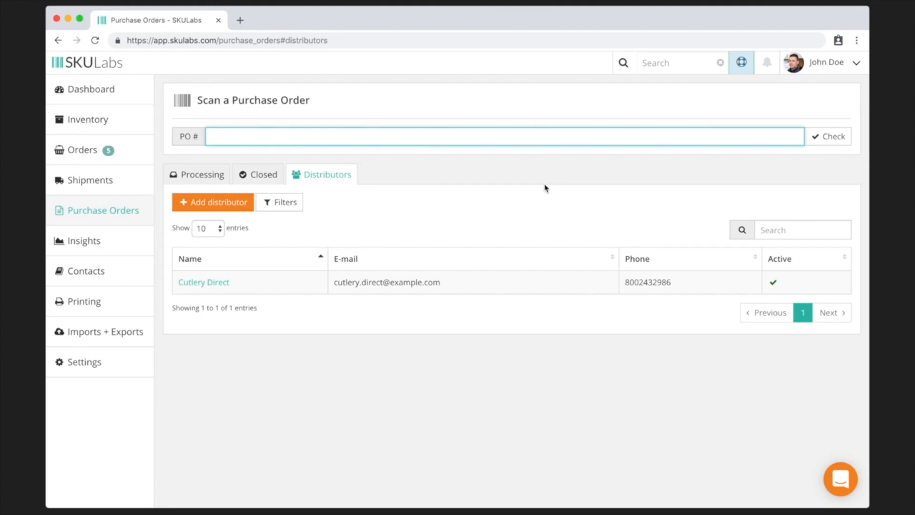
- Start a new distributor named Knives R Us and enter its e-mail address
click(222, 210)
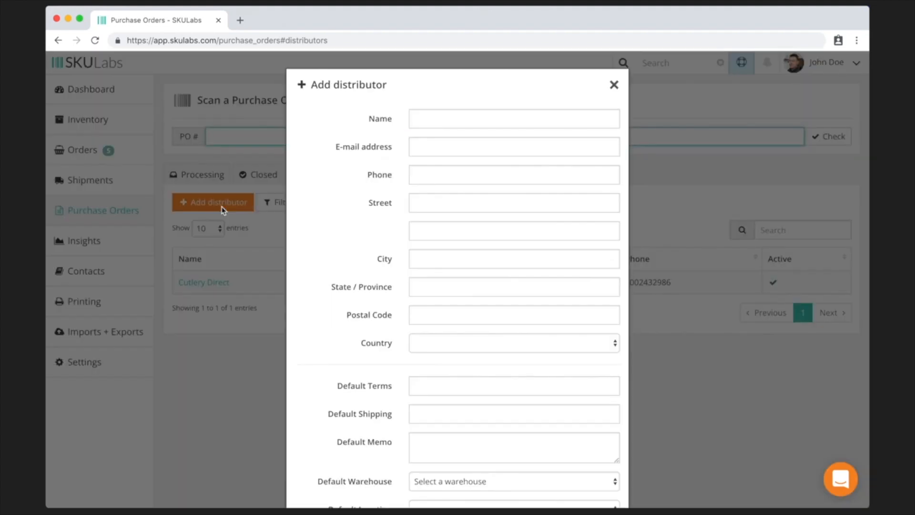
click(432, 123)
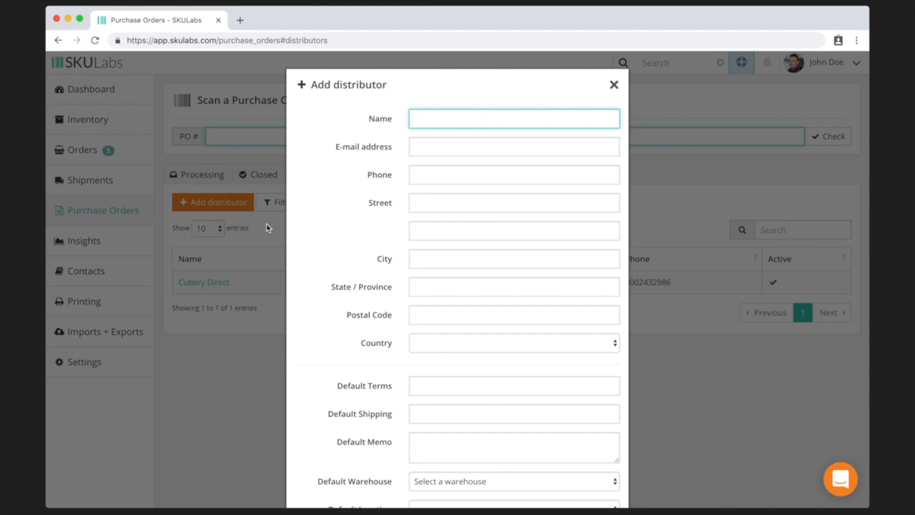
scroll(268, 228, down, 3)
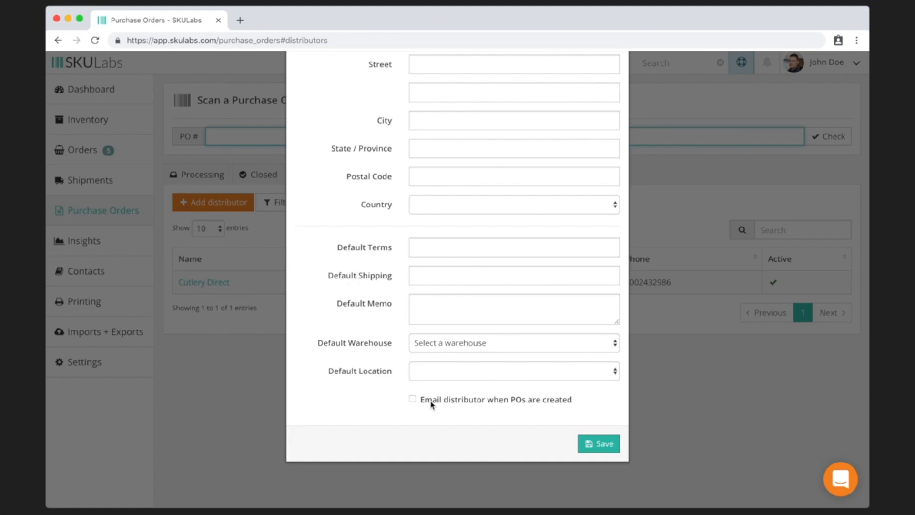
scroll(431, 404, up, 5)
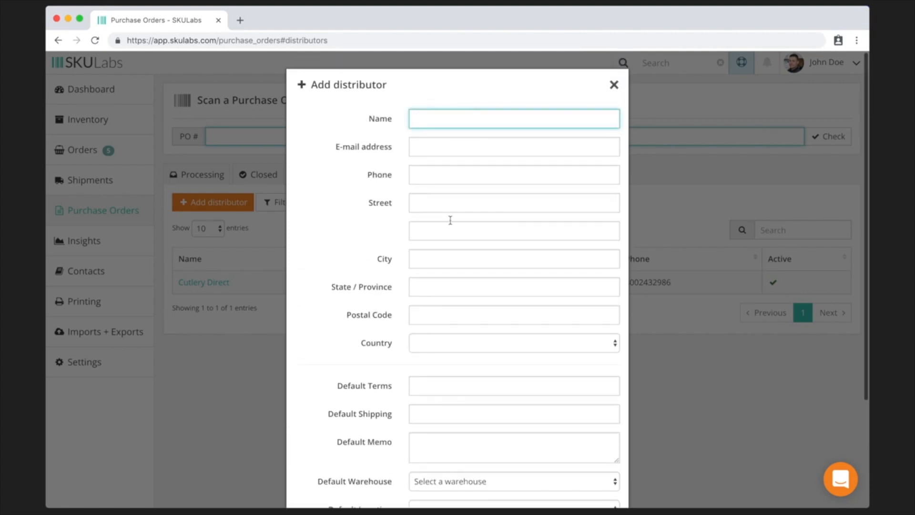
text(Knives R Us)
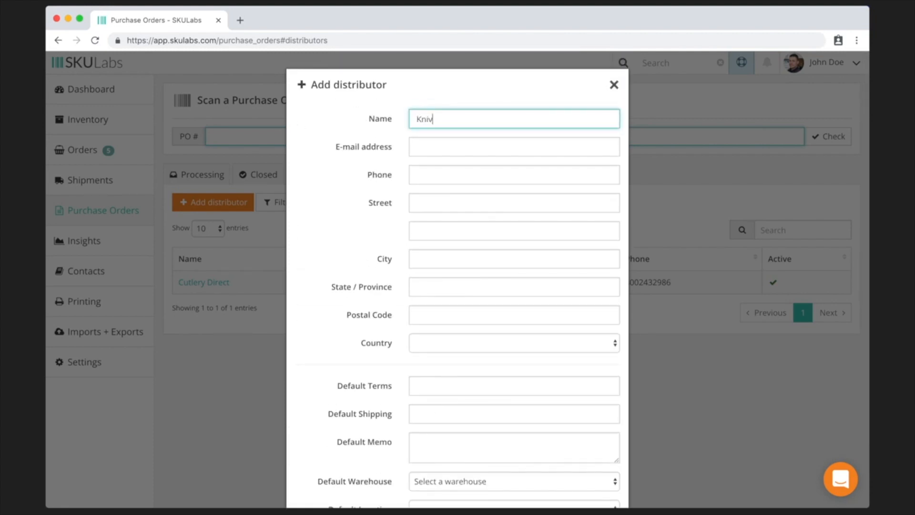
key(Tab)
text(knives)
key(BackSpace)
key(BackSpace)
key(BackSpace)
key(BackSpace)
key(BackSpace)
key(BackSpace)
text(knivesrus@example.com)
- Fill in the distributor's phone number and street, city, state and postal code
key(Tab)
text(1234567890)
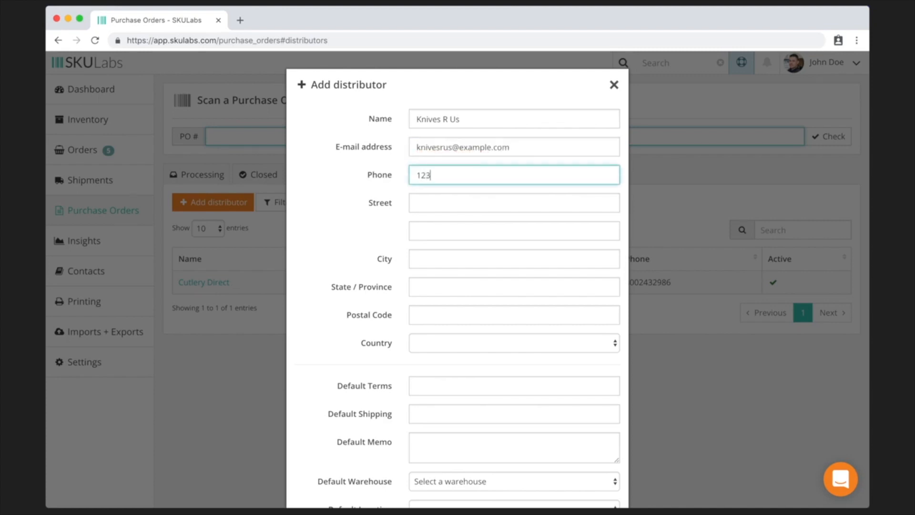
key(Tab)
text(123 Testing Ln)
key(Tab)
key(Tab)
text(Testington)
key(Tab)
text(TN)
key(Tab)
text(12345)
- Set country United States, 30 Days terms, UPS Ground shipping and an account-number memo, then save
key(Tab)
text(United States)
key(Tab)
text(30 Days)
key(Tab)
text(UPS Ground)
key(Tab)
text(Account Number )
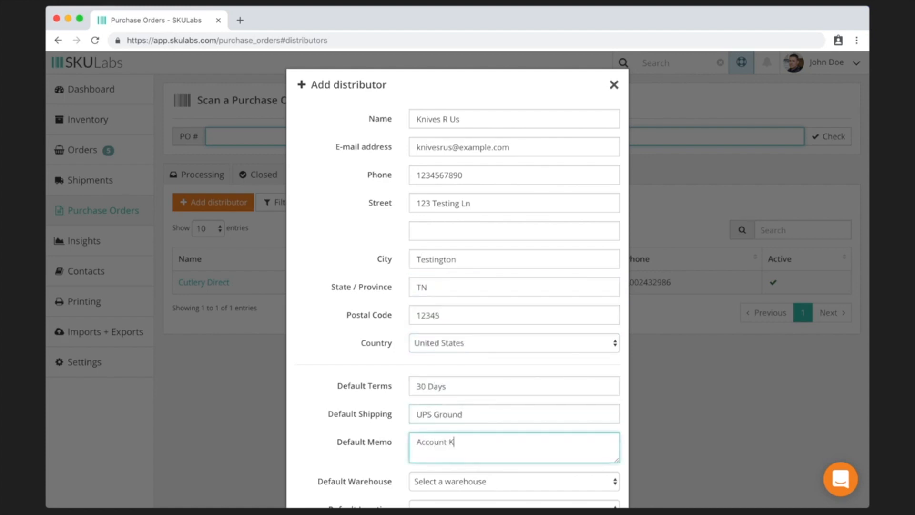
text(PS567)
scroll(457, 286, down, 3)
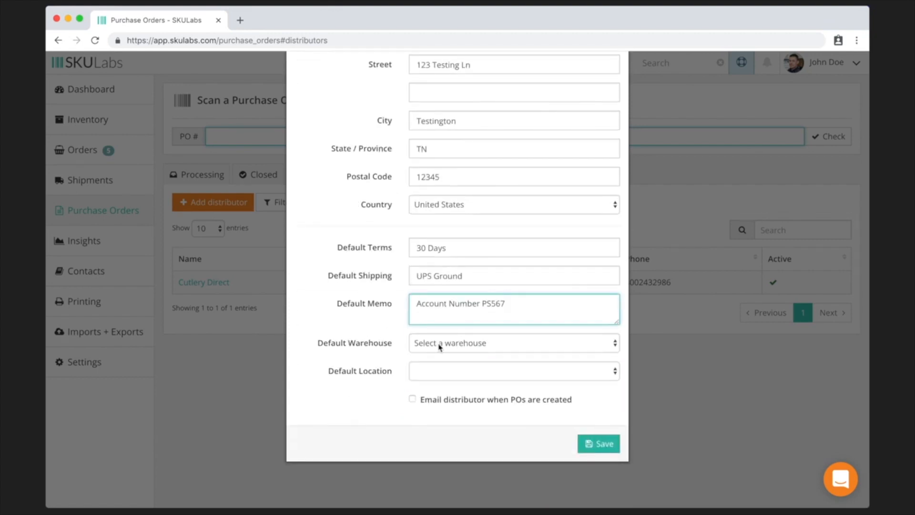
click(603, 446)
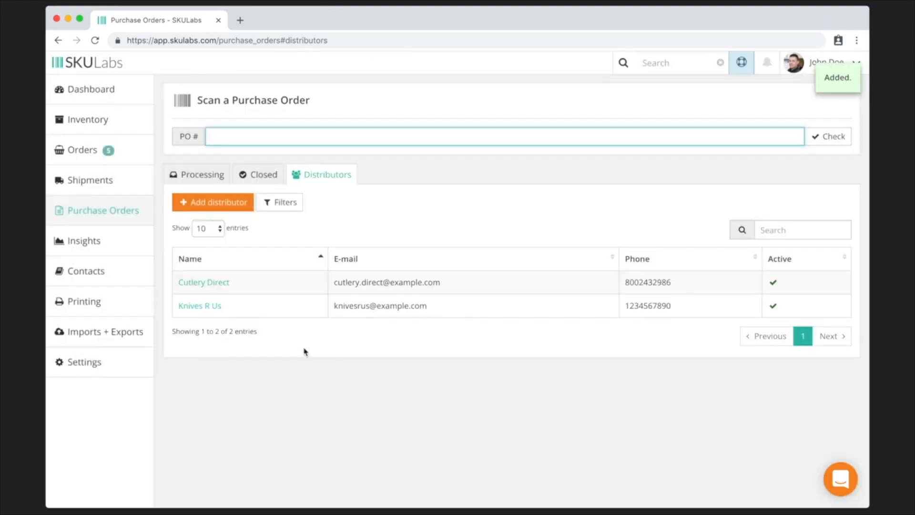
- Add Purple Spoon and Purple Fork to the Knives R Us supplied items
click(205, 310)
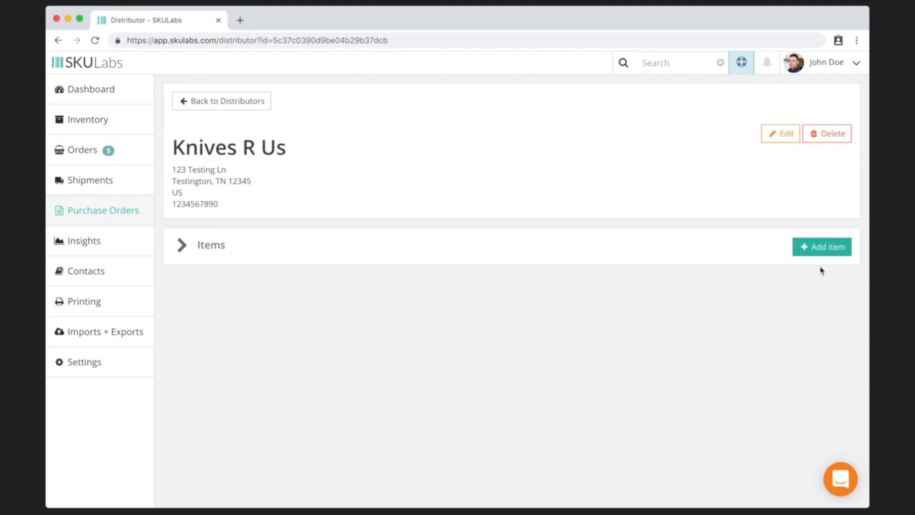
click(820, 247)
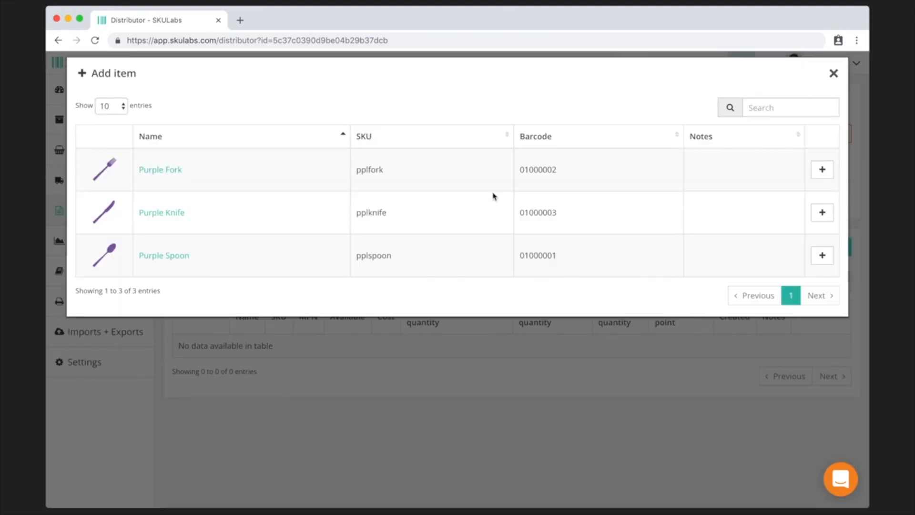
click(823, 256)
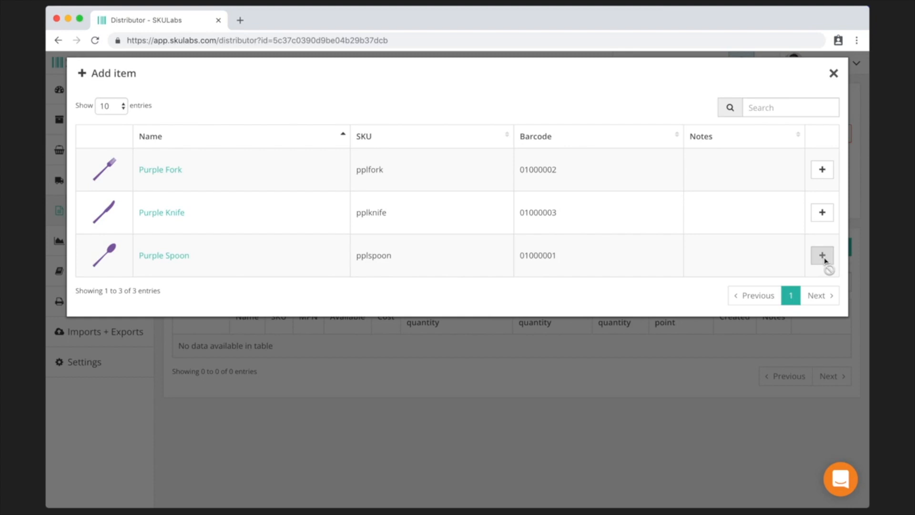
click(823, 170)
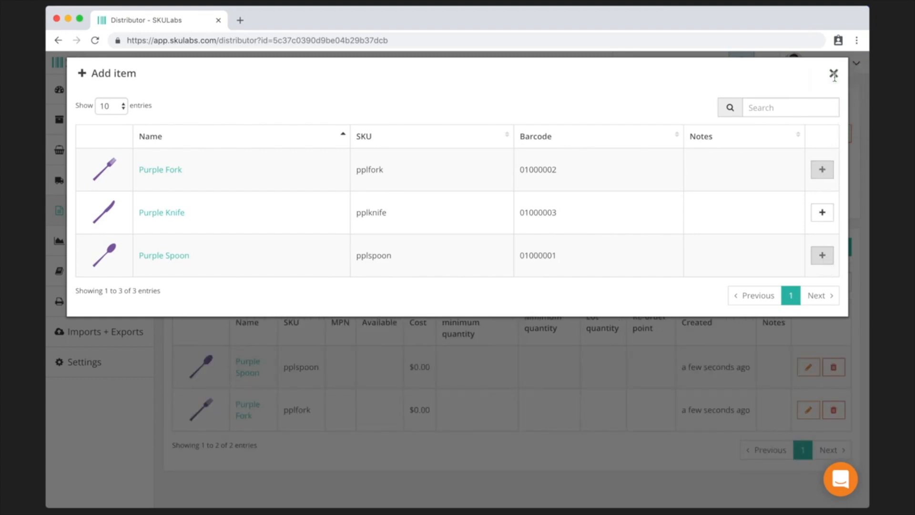
click(834, 76)
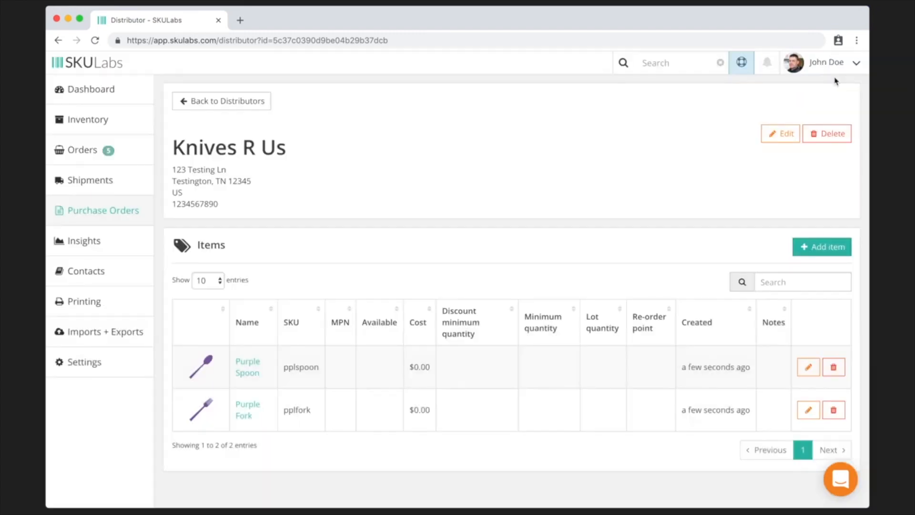
- Give the Purple Spoon listing cost $3.10, MPN kru01 and minimum quantity 5
click(809, 370)
drag(442, 198, 400, 204)
text(3.10)
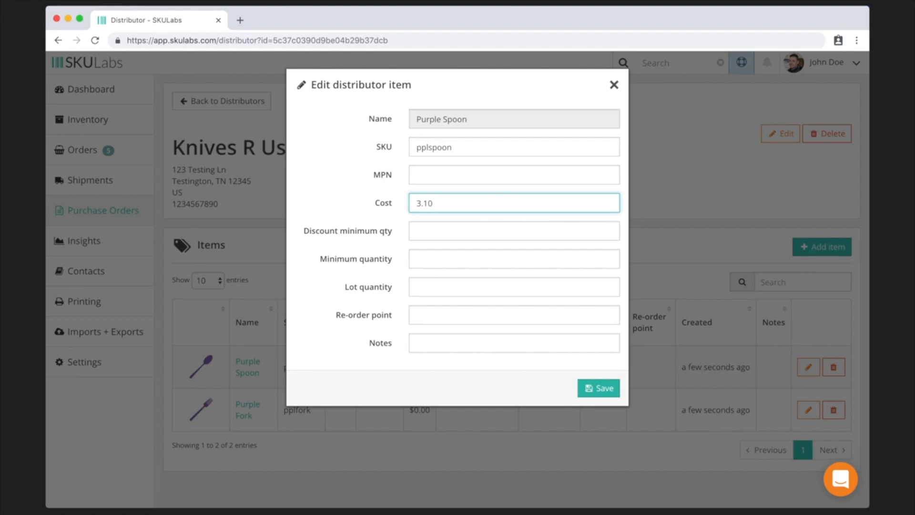
click(416, 175)
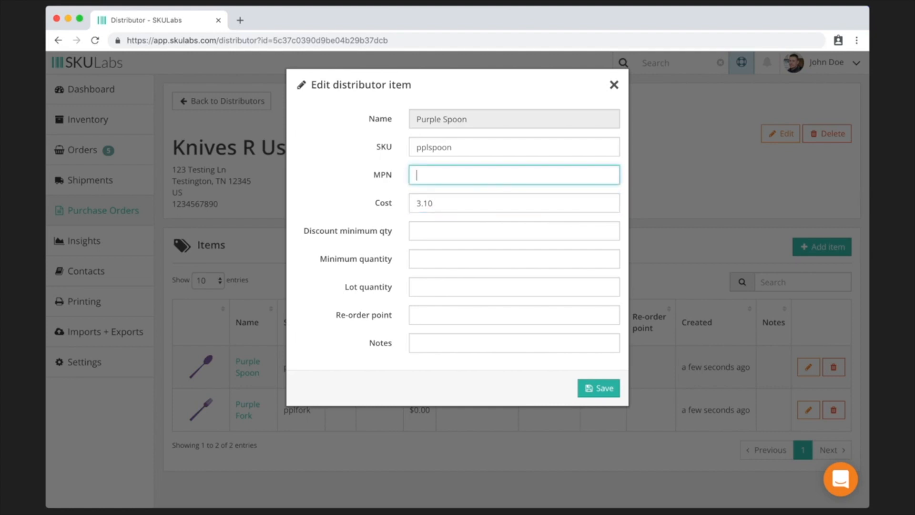
text(kru)
key(Tab)
key(Tab)
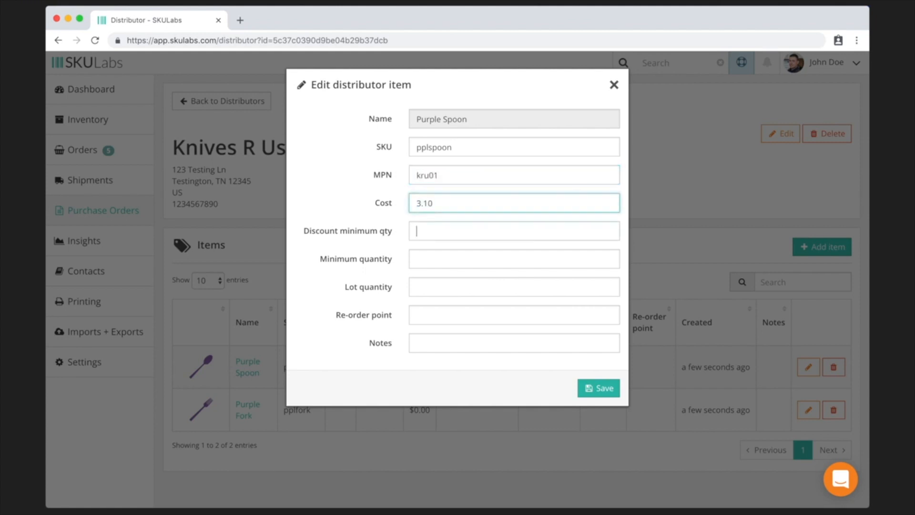
key(Tab)
key(Tab)
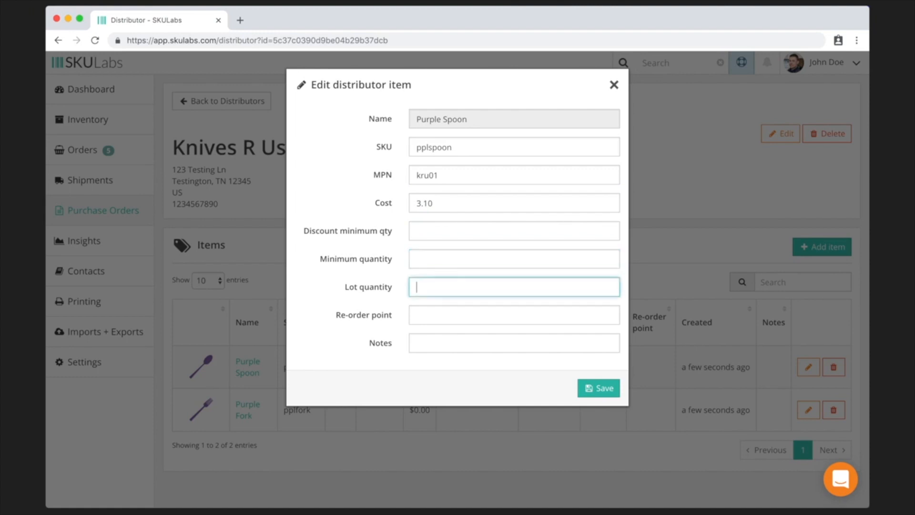
text(5)
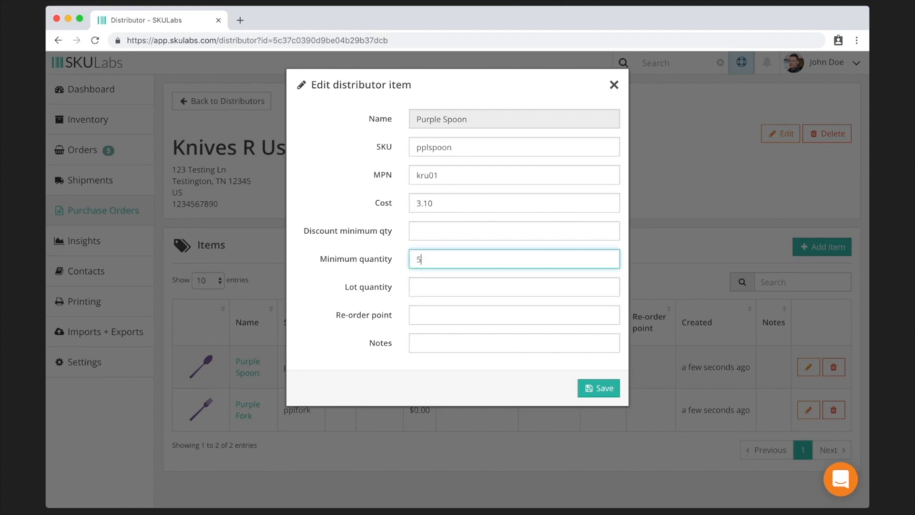
click(610, 394)
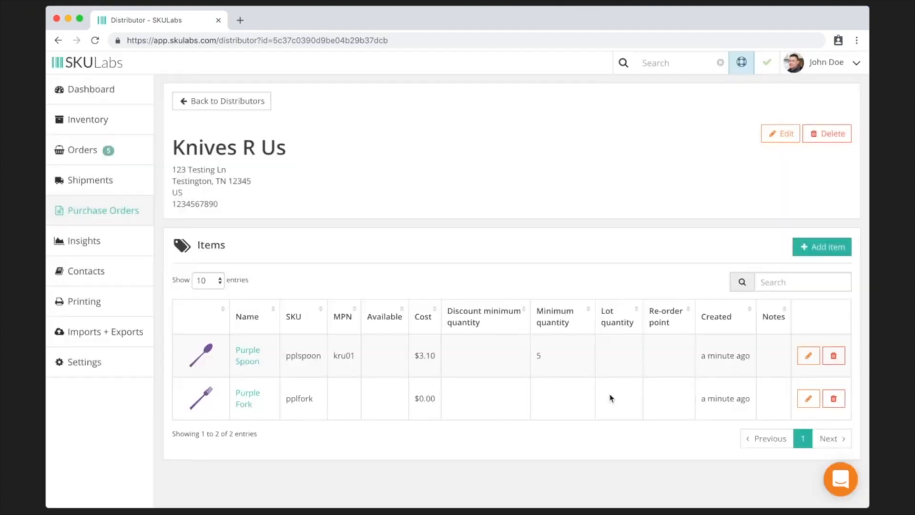
- Give the Purple Fork listing MPN kru02, cost $3.01 and the note 'pointy'
click(803, 403)
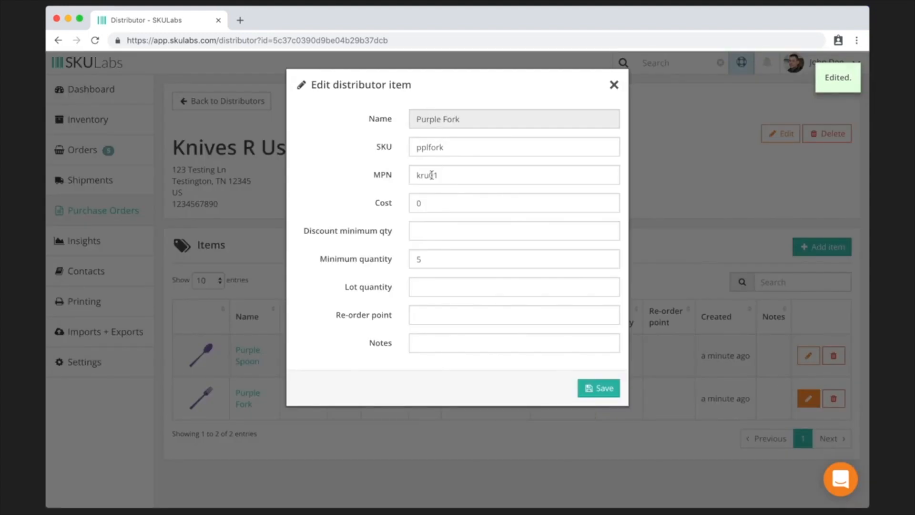
drag(435, 174, 451, 175)
text(2)
key(Tab)
text(3.01)
key(Tab)
key(Tab)
key(Tab)
key(Tab)
key(Tab)
text(pointy)
click(604, 389)
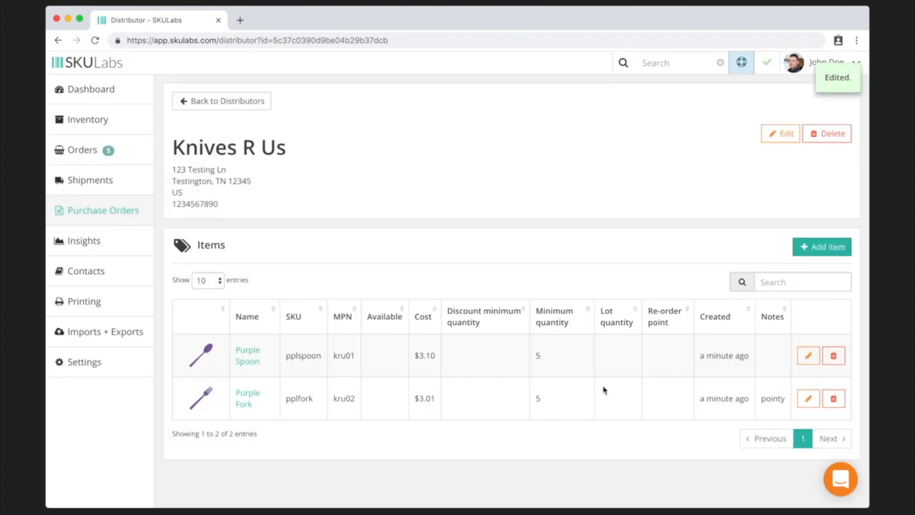
- Look over the Cutlery Direct distributor page and return to the distributors list
click(233, 101)
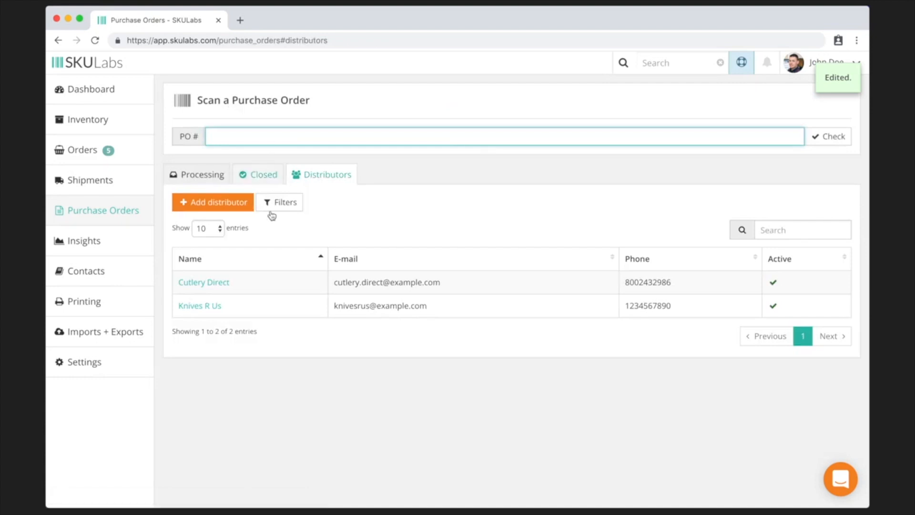
click(209, 283)
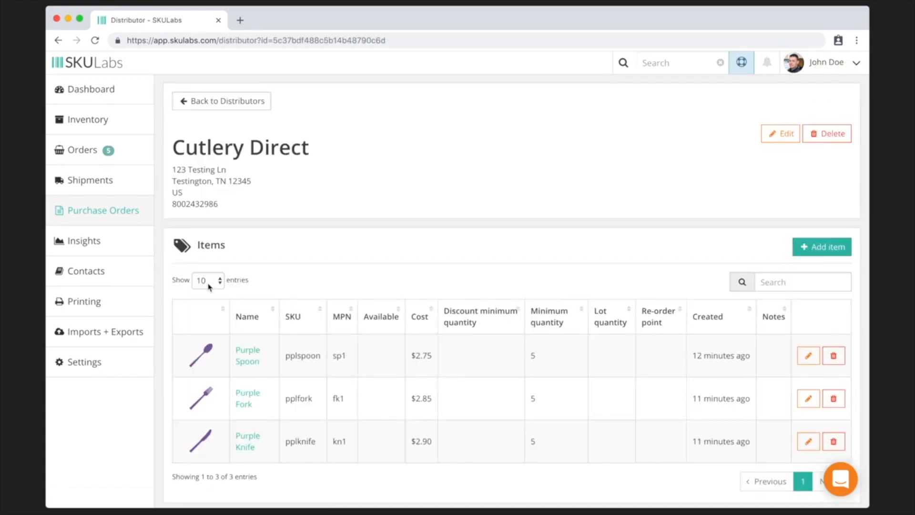
click(223, 102)
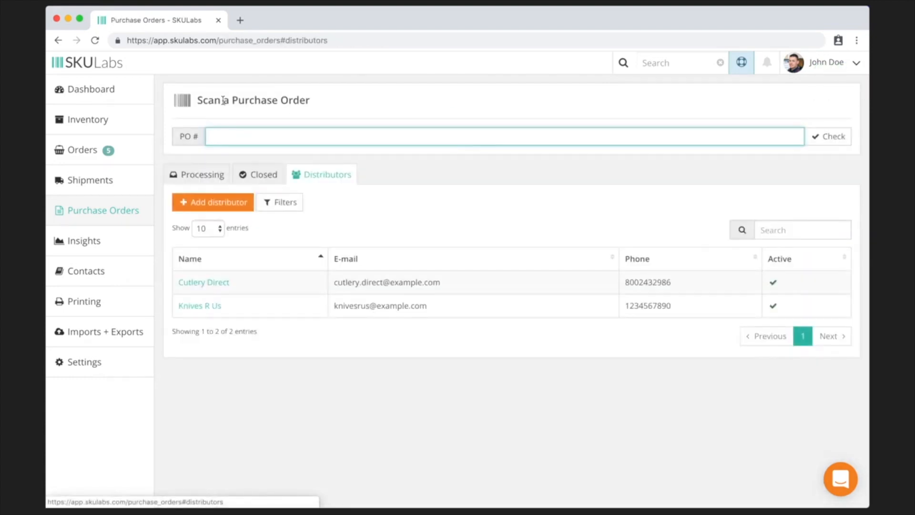
- From the Processing list, start a new purchase order to Cutlery Direct and bring up Add item
click(200, 173)
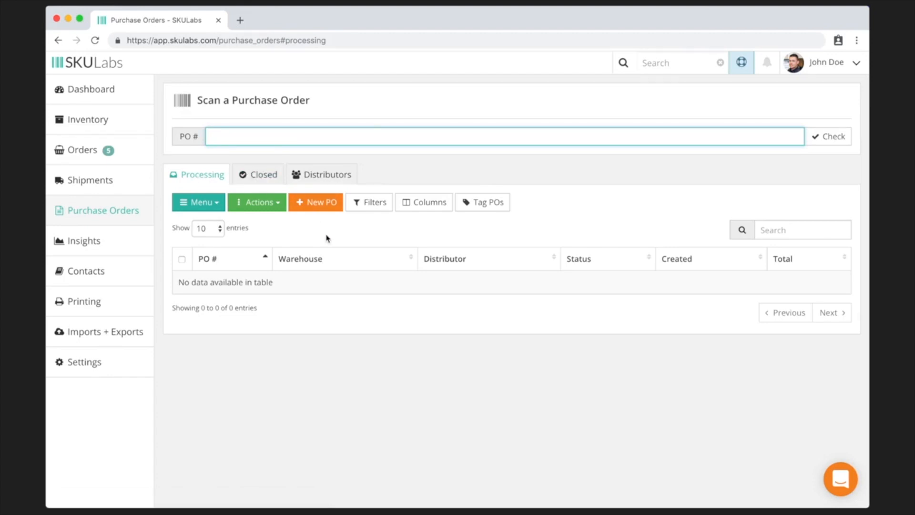
click(318, 204)
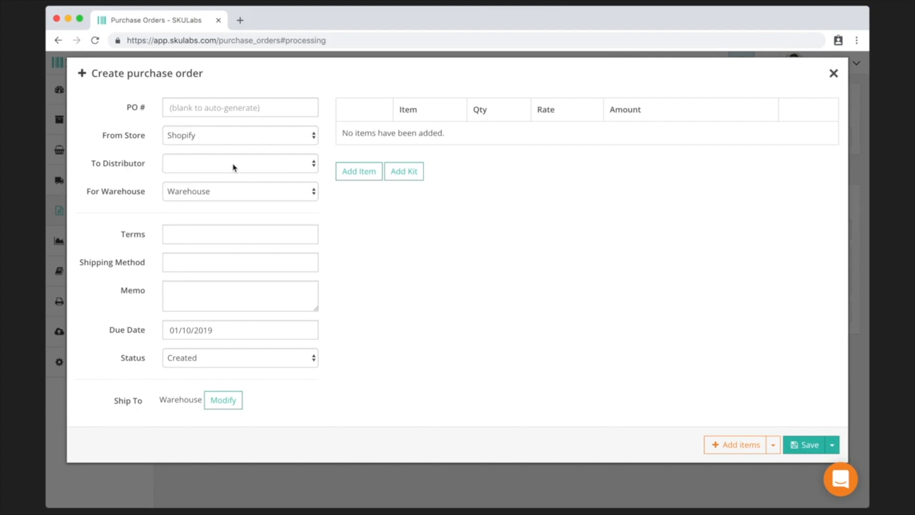
click(205, 169)
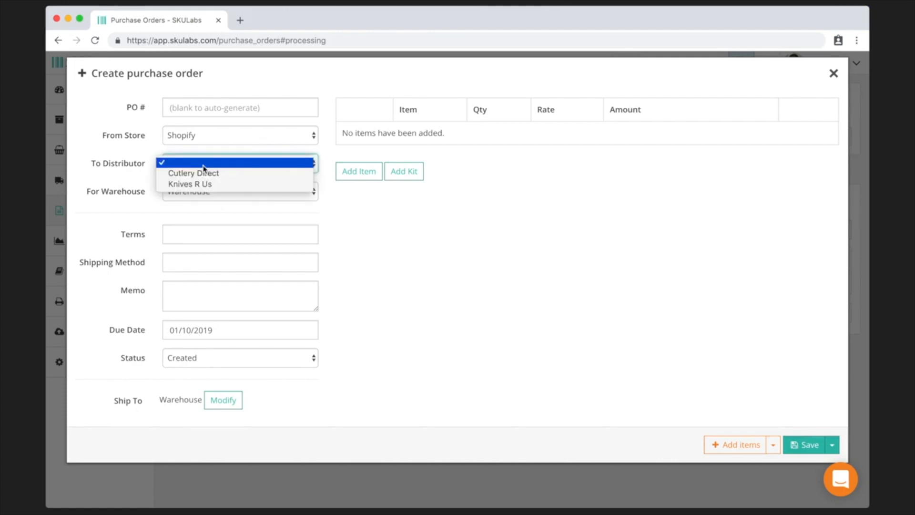
click(207, 174)
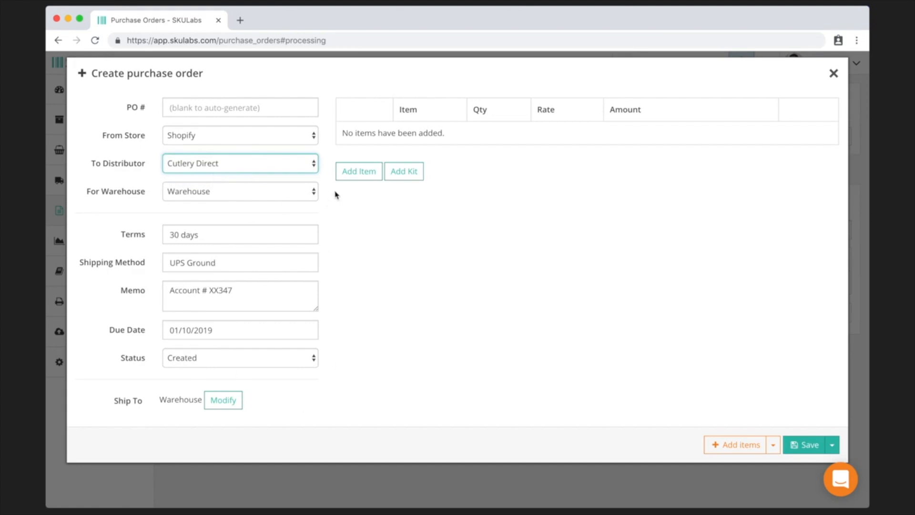
click(364, 172)
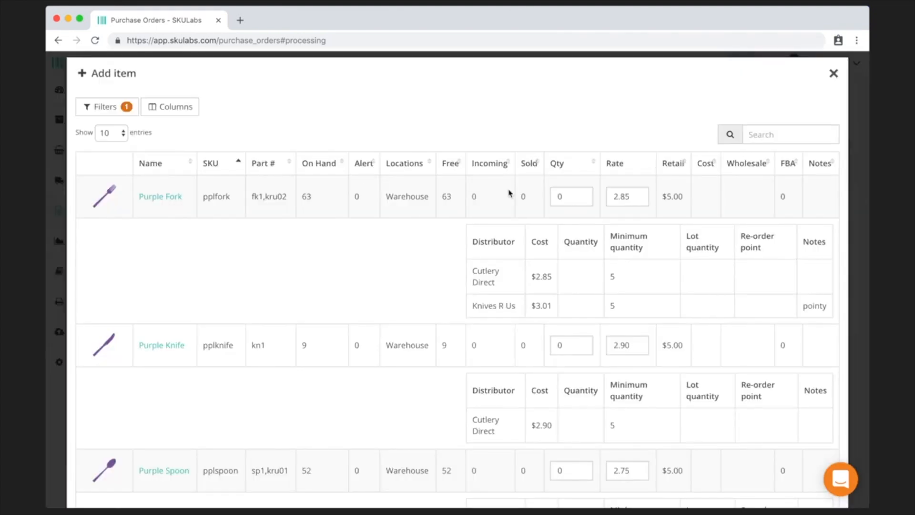
- Enter quantity 5 for Purple Fork and Purple Spoon in the Add item list
click(574, 198)
text(5)
scroll(550, 243, down, 3)
click(552, 340)
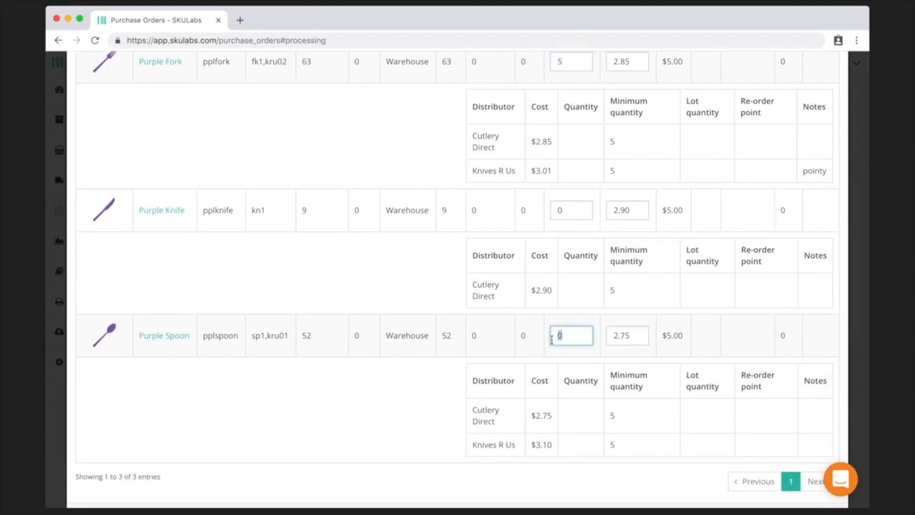
text(5)
scroll(693, 379, down, 2)
scroll(695, 379, up, 3)
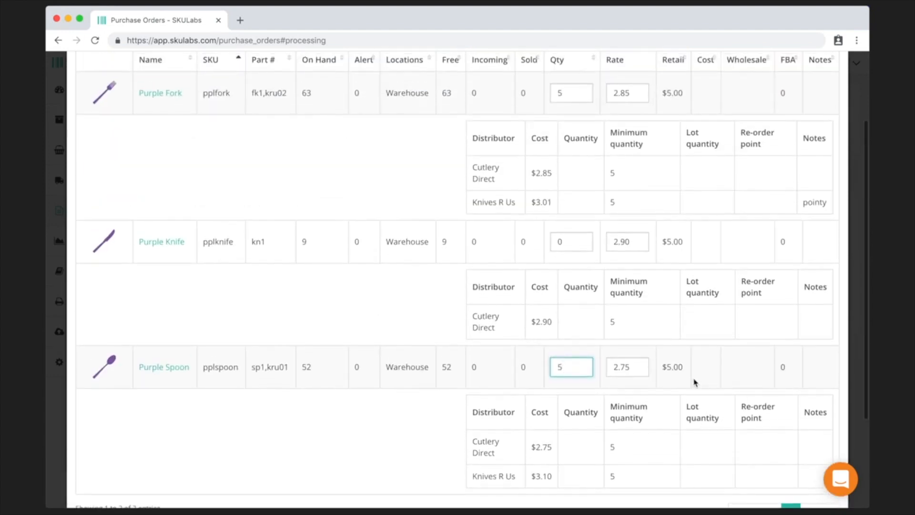
click(577, 81)
drag(568, 89, 550, 91)
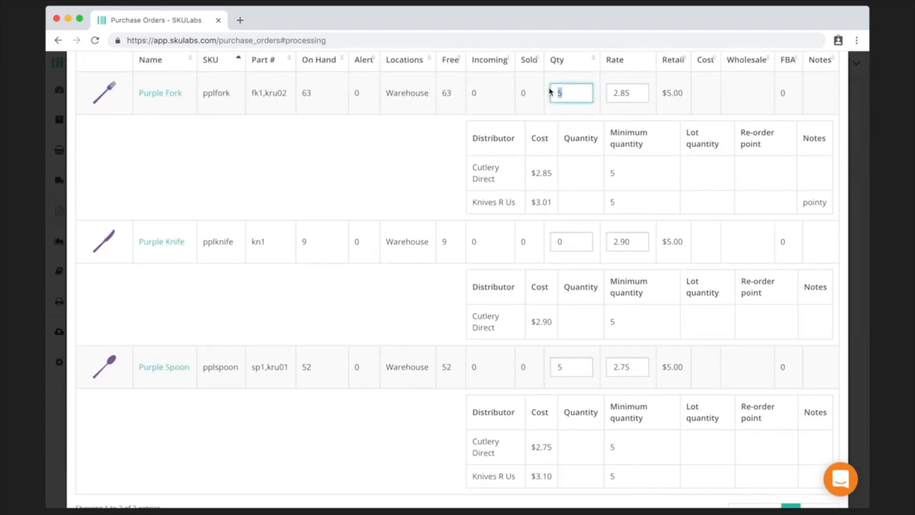
scroll(704, 263, down, 3)
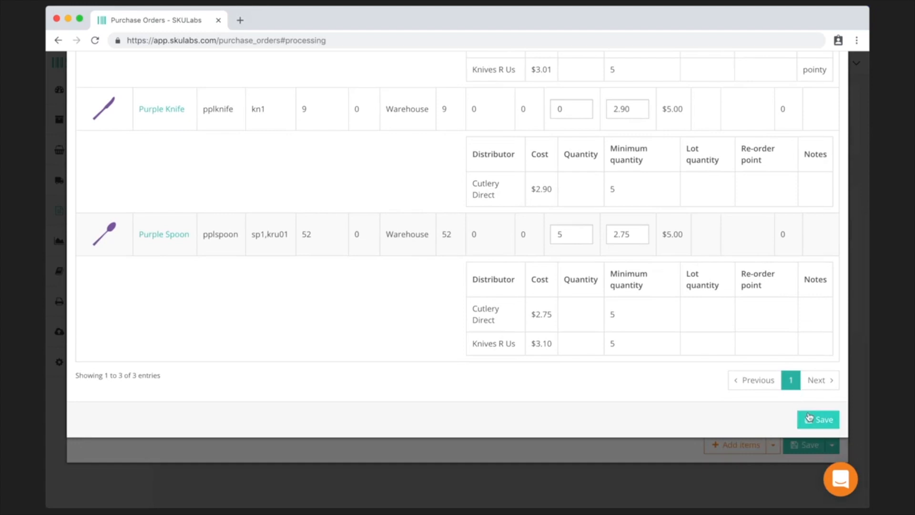
click(809, 418)
- Re-enter Purple Fork quantity 5, add both items, and save PO 1005 totalling $28.00
scroll(595, 284, up, 5)
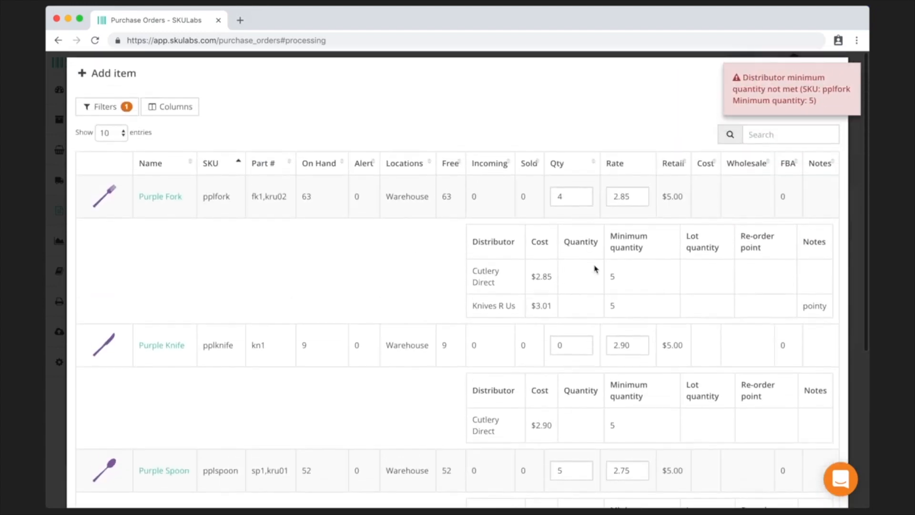
drag(577, 195, 536, 197)
text(5)
scroll(536, 197, down, 3)
scroll(457, 286, down, 3)
click(828, 423)
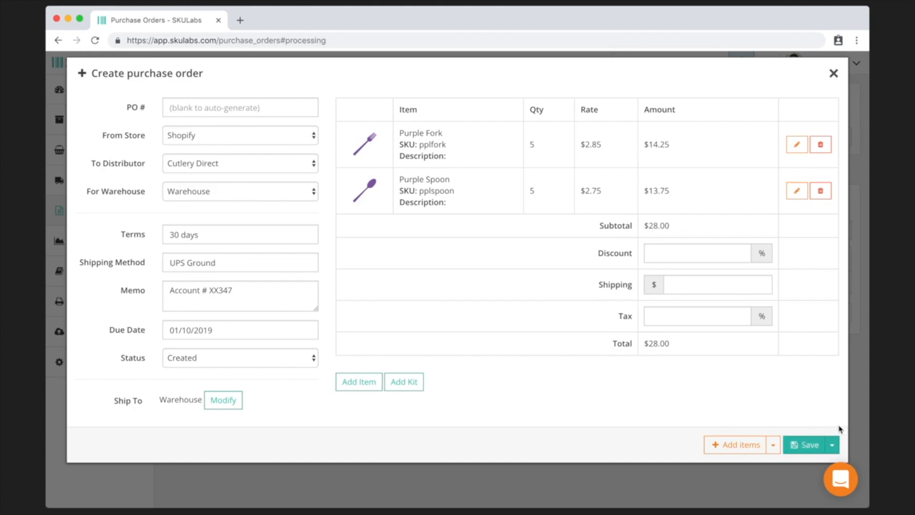
click(833, 444)
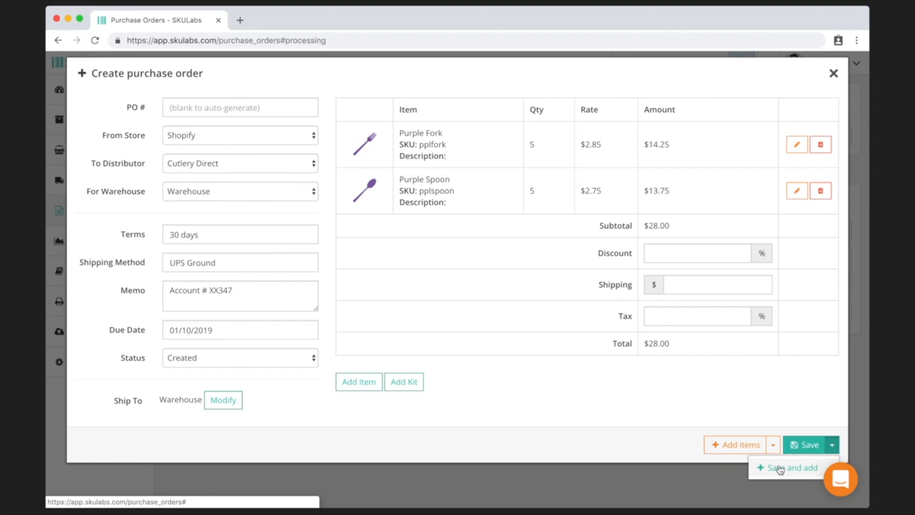
click(806, 445)
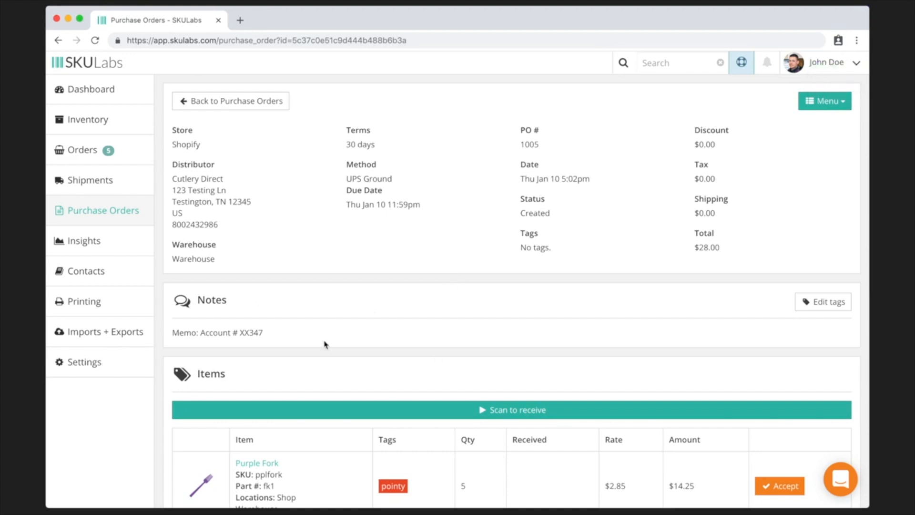
- Review PO 1005 (Cutlery Direct, Created, $28.00) from the list, then return to Purchase Orders
click(827, 102)
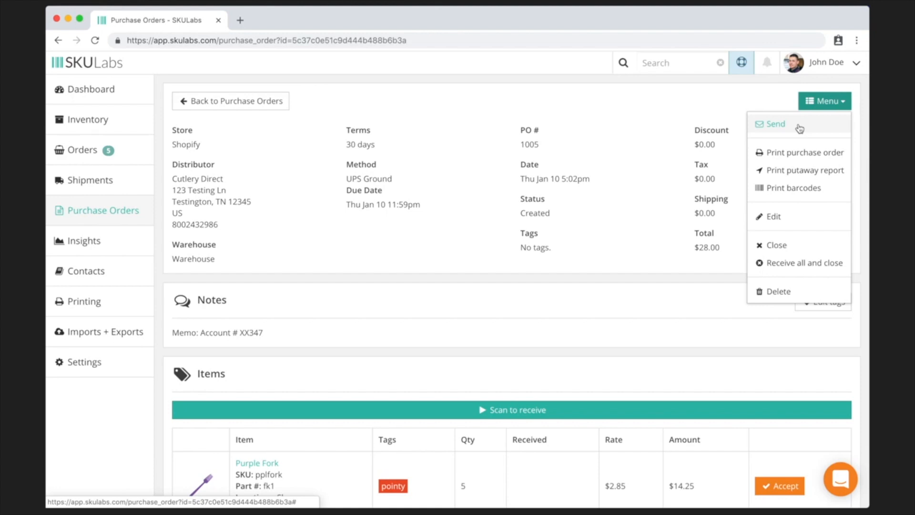
click(253, 102)
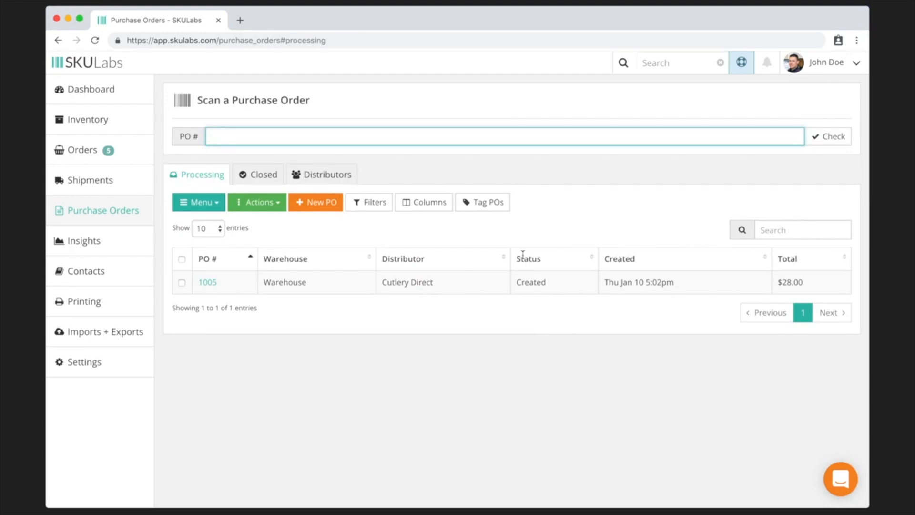
click(208, 283)
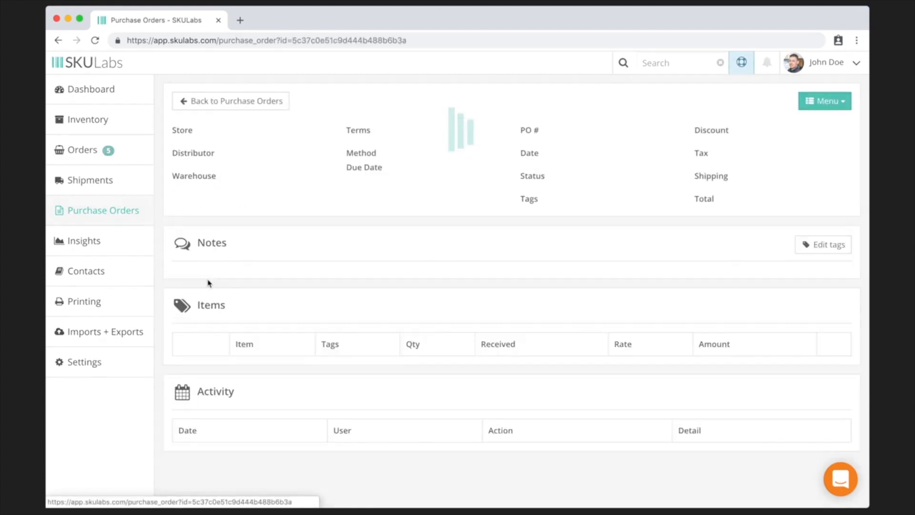
scroll(209, 283, down, 5)
scroll(208, 283, up, 5)
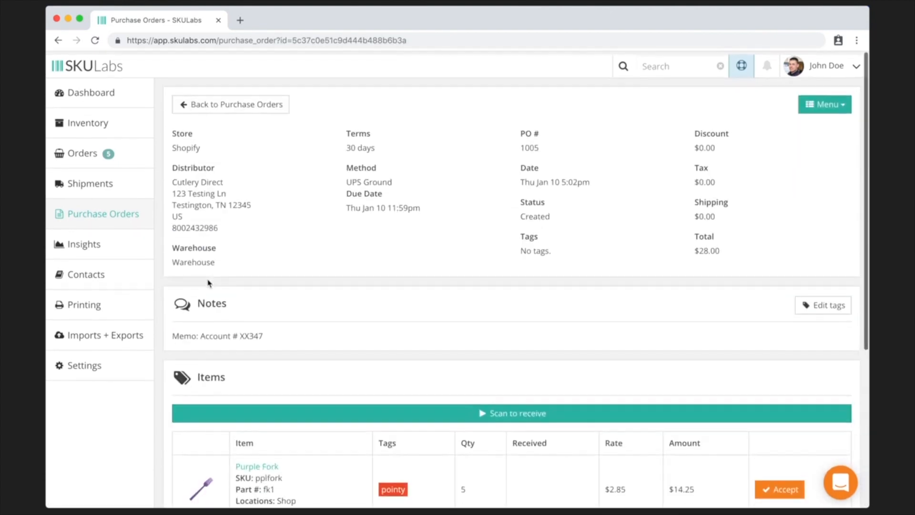
click(222, 103)
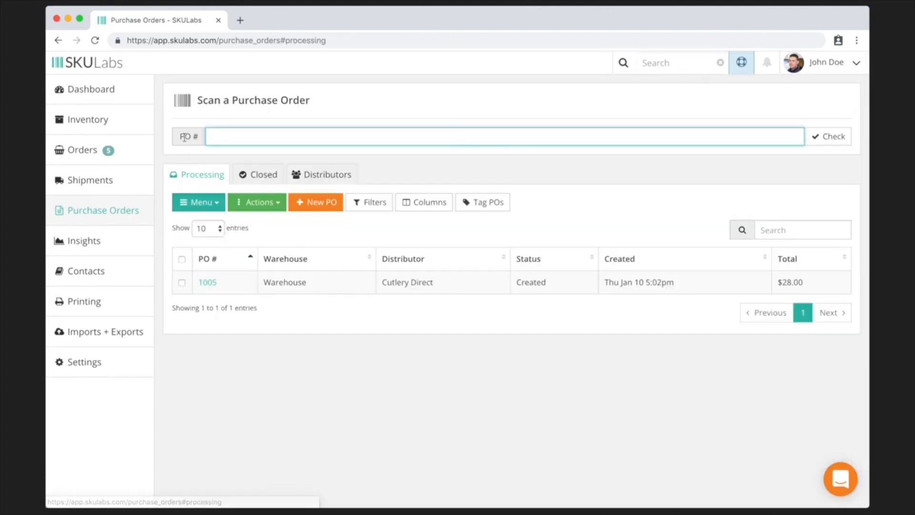
- In Inventory, select Purple Spoon and Purple Fork and create purchase orders for the Shopify store
click(108, 121)
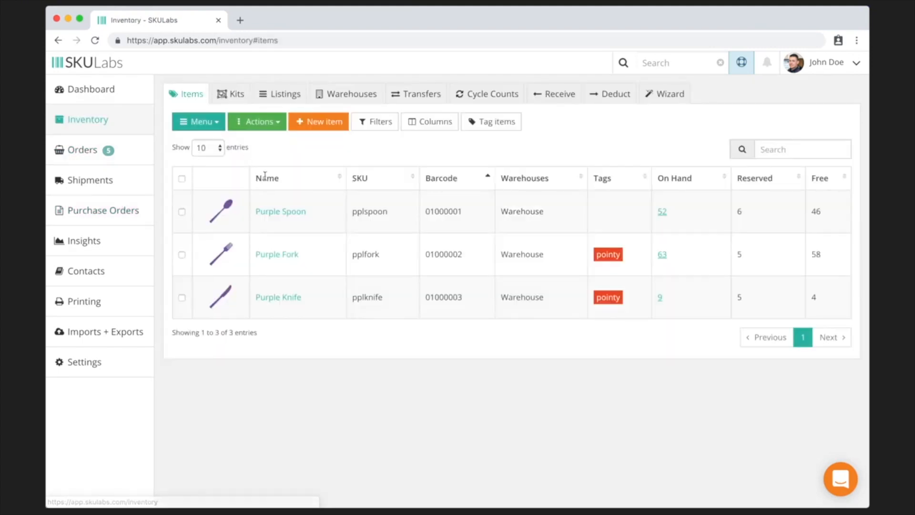
click(182, 212)
click(182, 255)
click(275, 122)
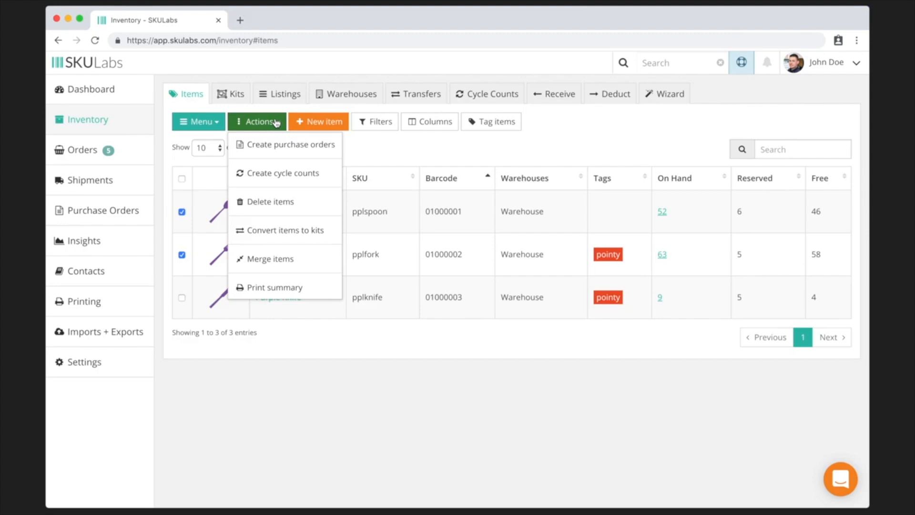
click(292, 145)
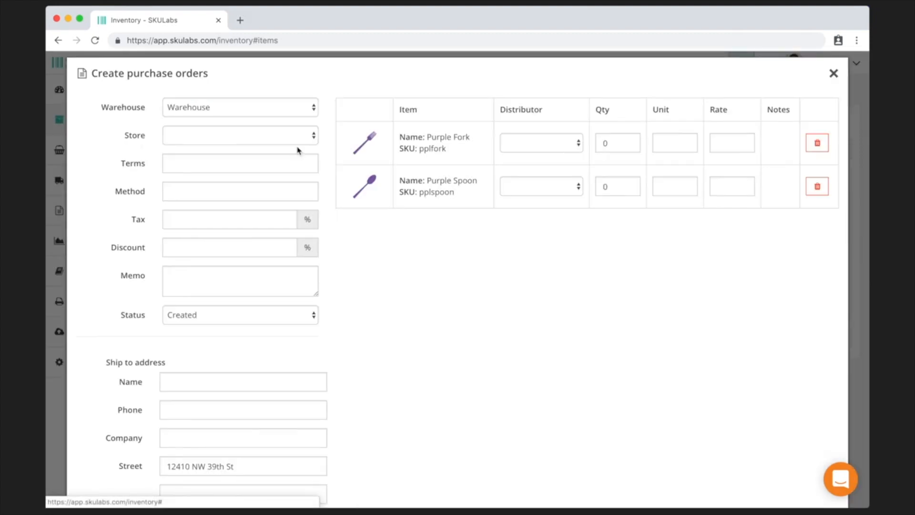
click(266, 138)
click(237, 155)
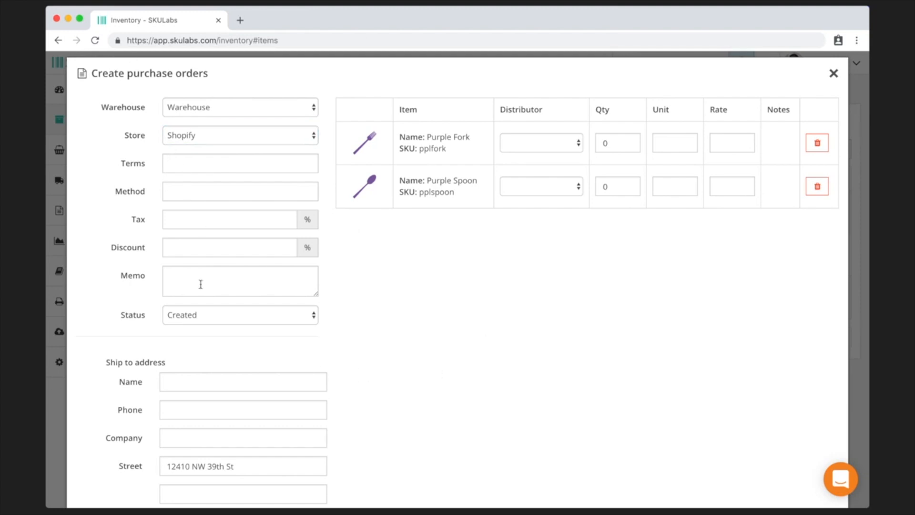
- Order 5 Purple Forks from Cutlery Direct and 5 Purple Spoons from Knives R Us, and save
click(558, 148)
click(536, 152)
click(548, 186)
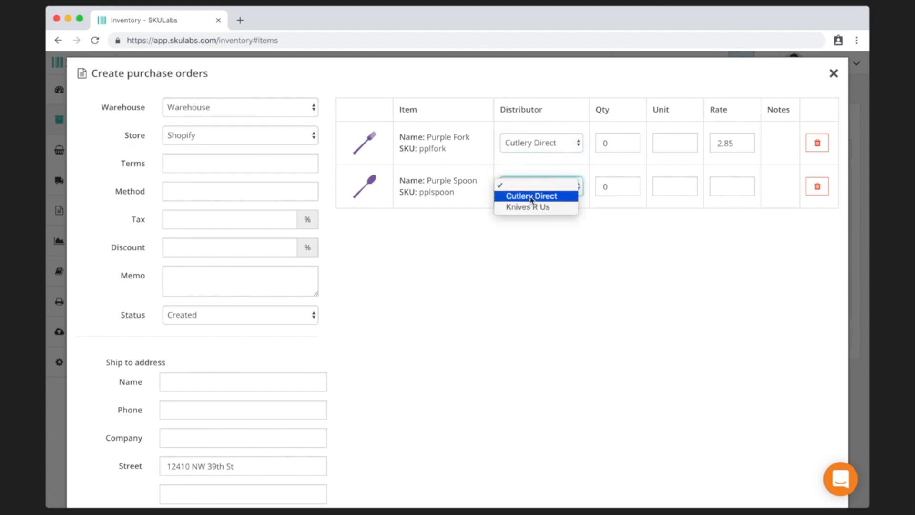
click(518, 208)
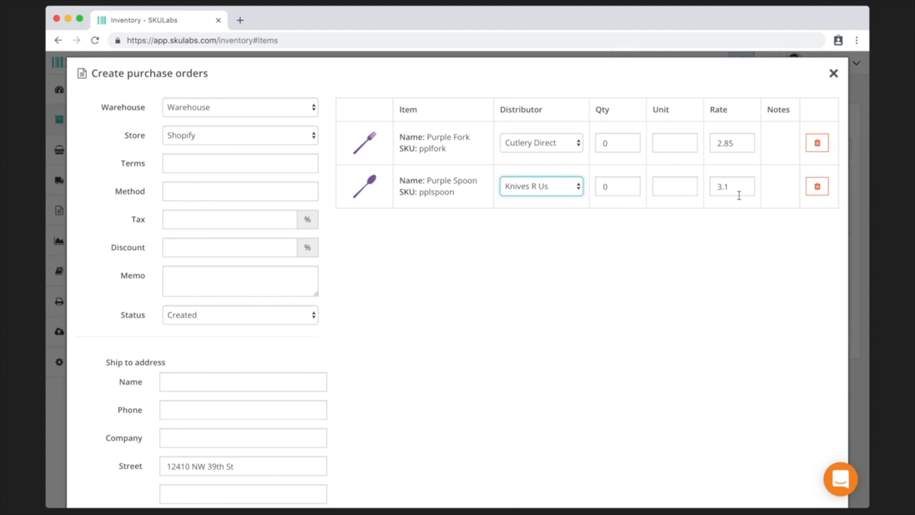
double_click(616, 145)
text(5)
double_click(613, 187)
text(5)
scroll(618, 289, down, 1)
scroll(618, 290, down, 5)
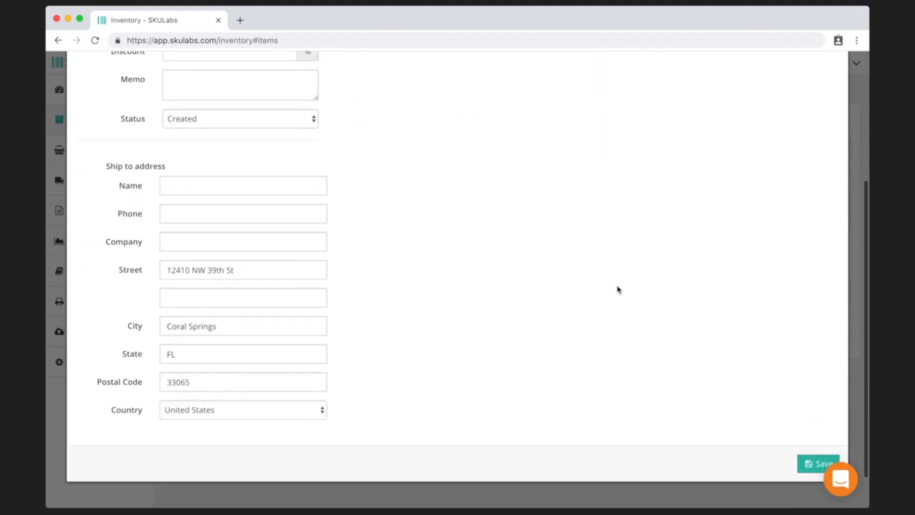
click(819, 420)
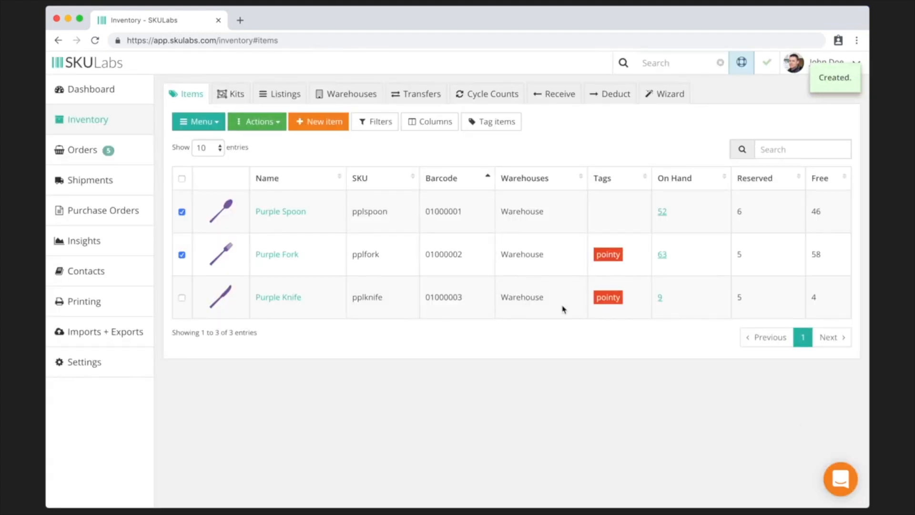
click(147, 160)
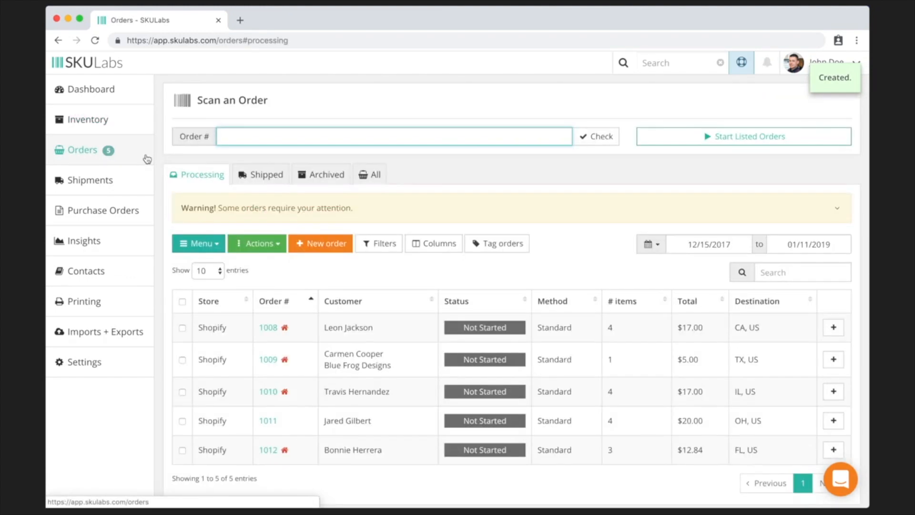
click(183, 452)
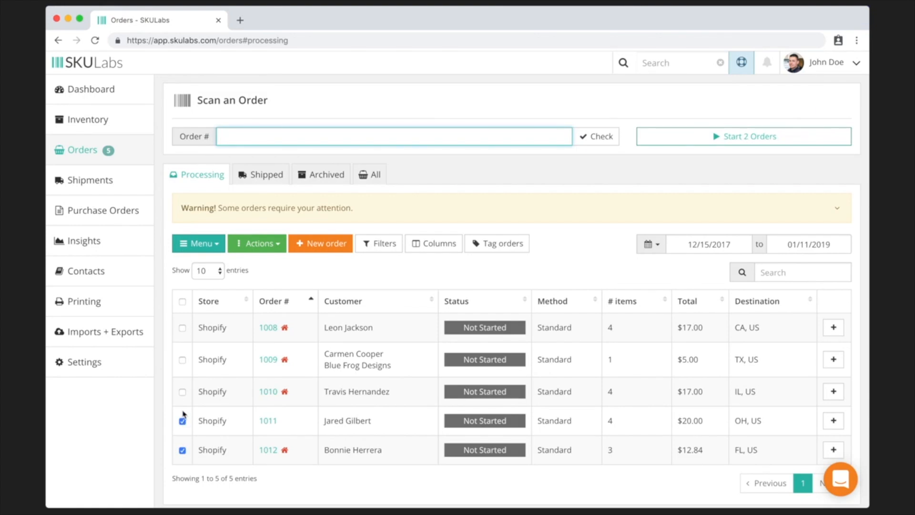
click(182, 360)
click(262, 247)
click(288, 470)
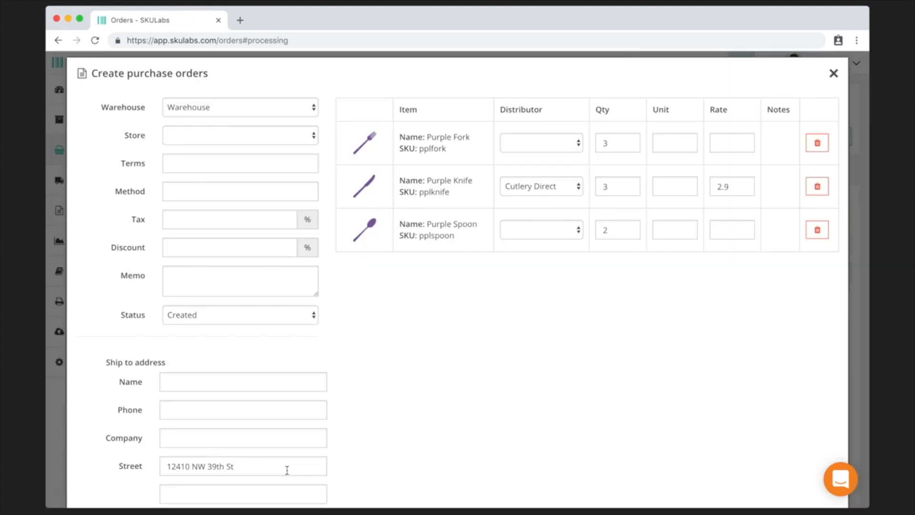
click(531, 143)
click(513, 162)
click(537, 221)
click(536, 255)
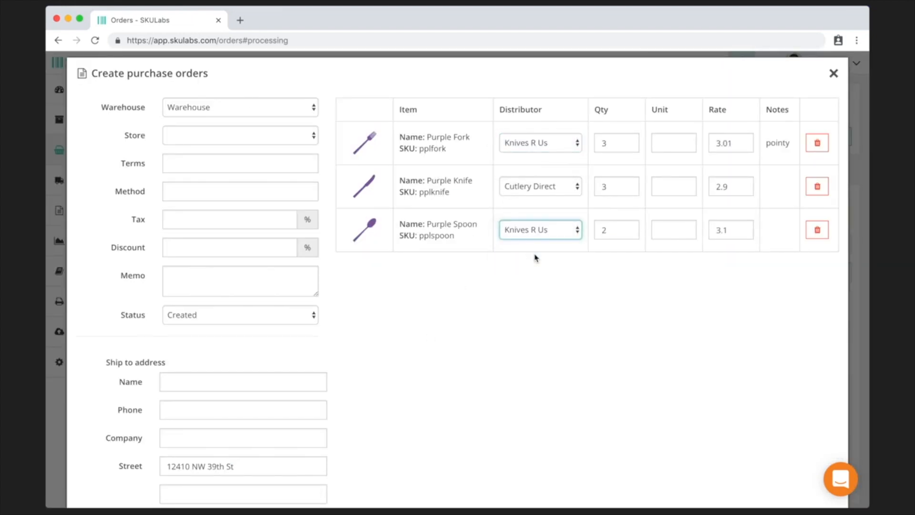
click(302, 141)
click(299, 156)
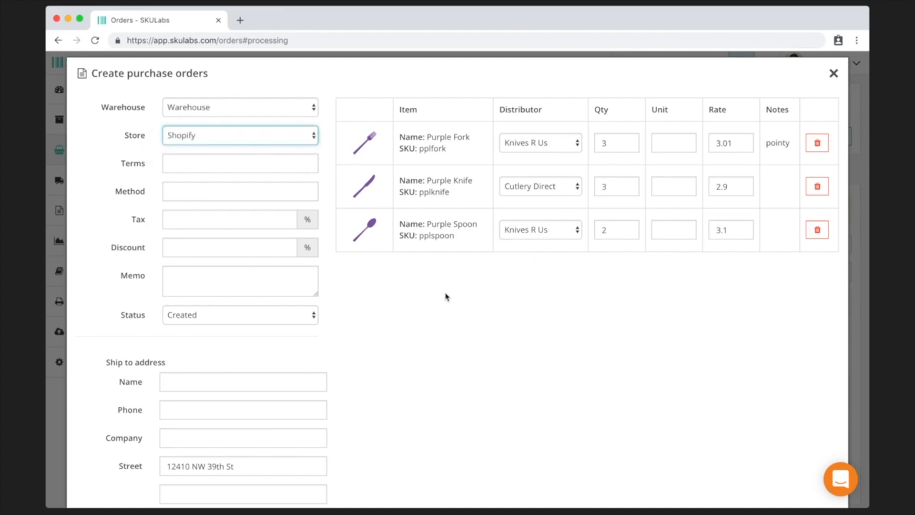
scroll(447, 296, down, 5)
click(825, 445)
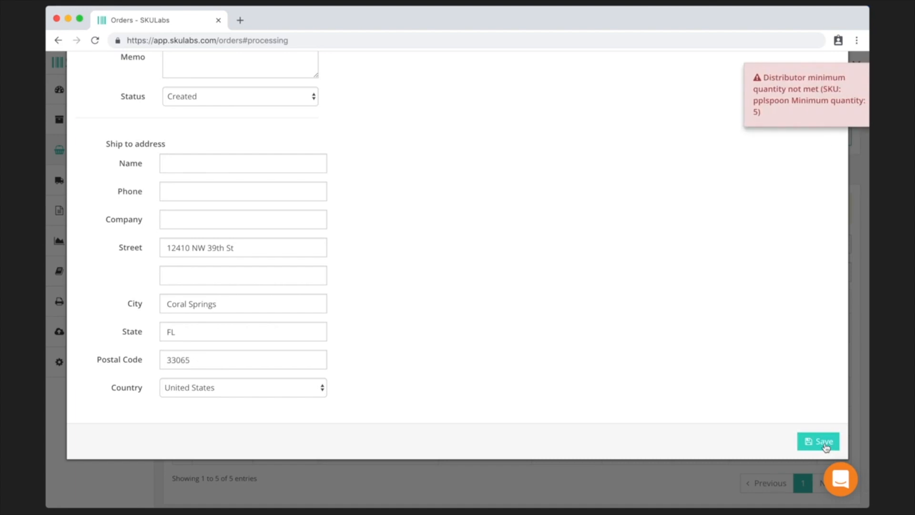
scroll(574, 329, up, 5)
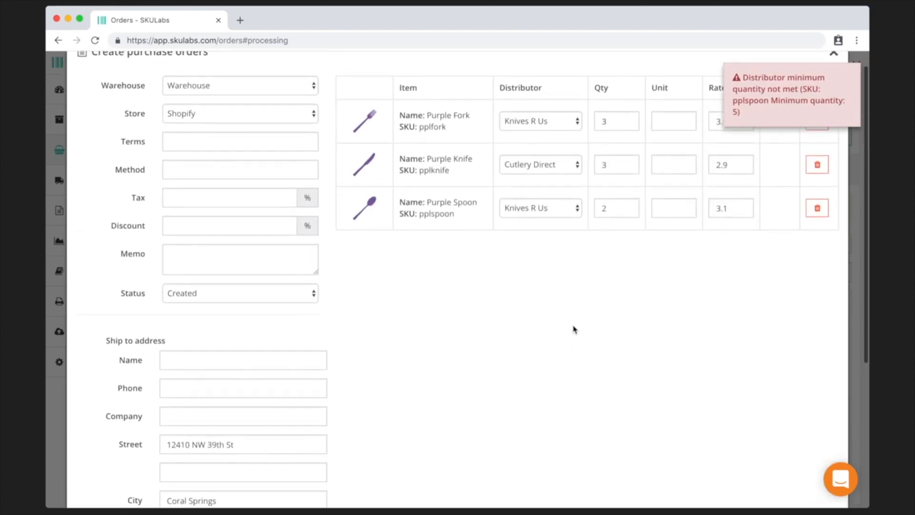
click(617, 140)
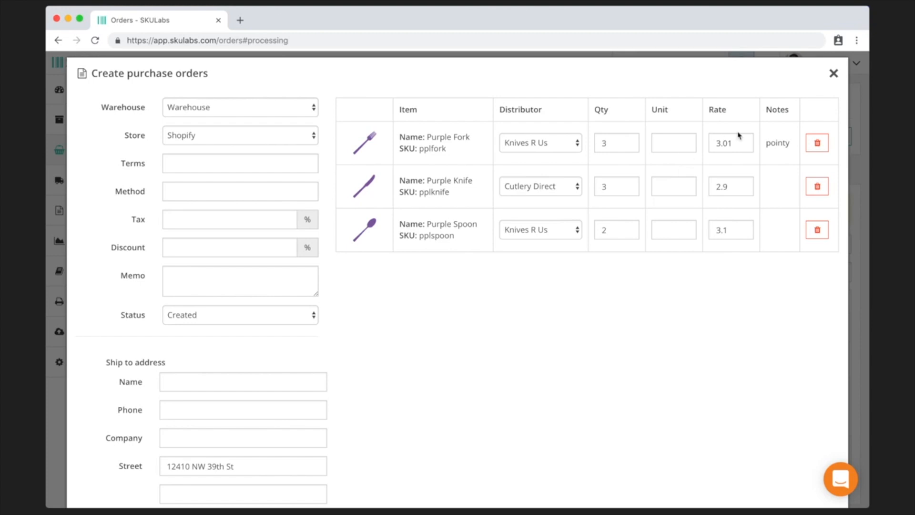
click(834, 73)
click(834, 359)
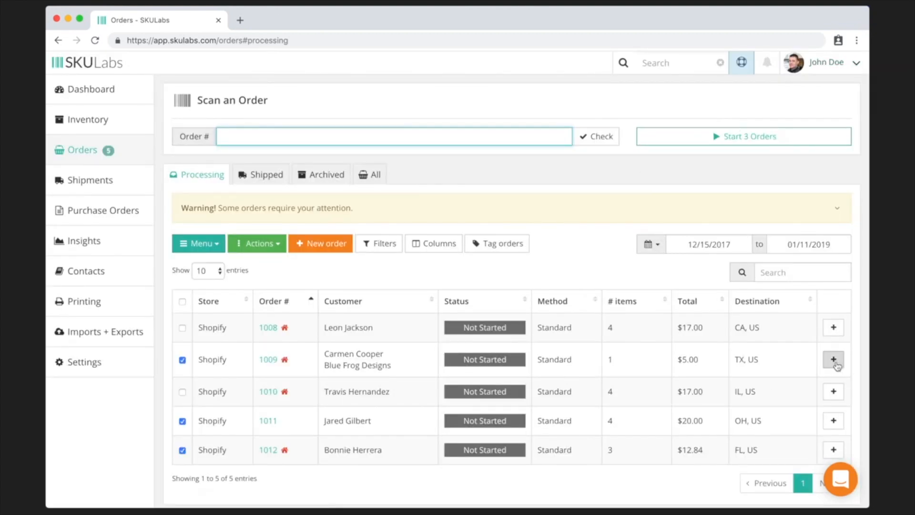
- Select only order 1009 and apply the Backorder tag to it
click(182, 301)
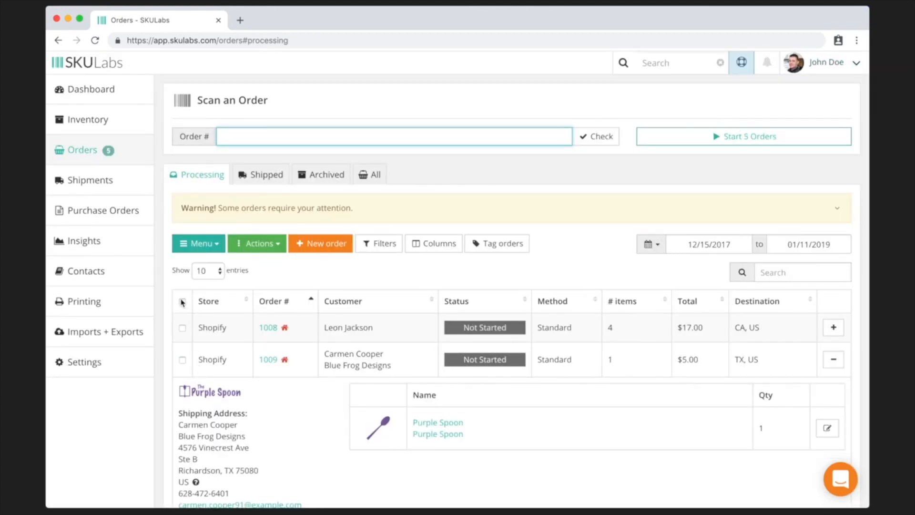
click(182, 360)
click(497, 251)
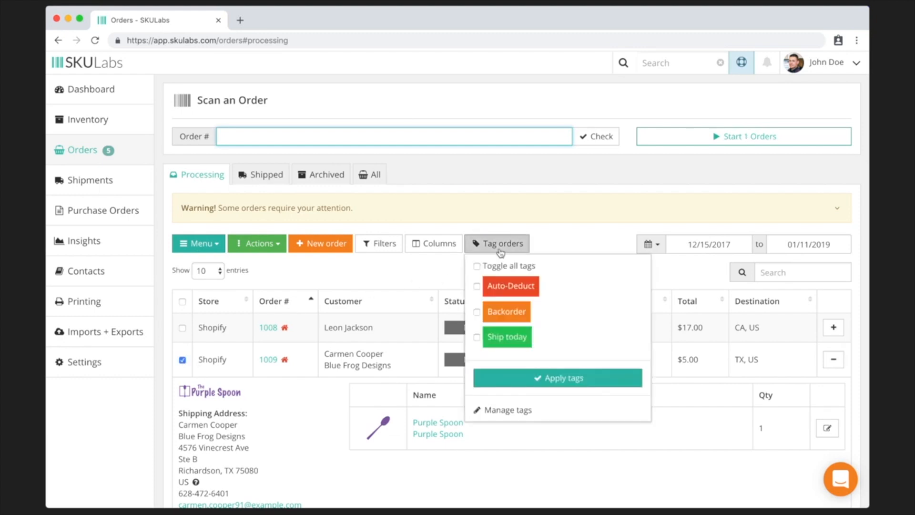
click(477, 311)
click(534, 385)
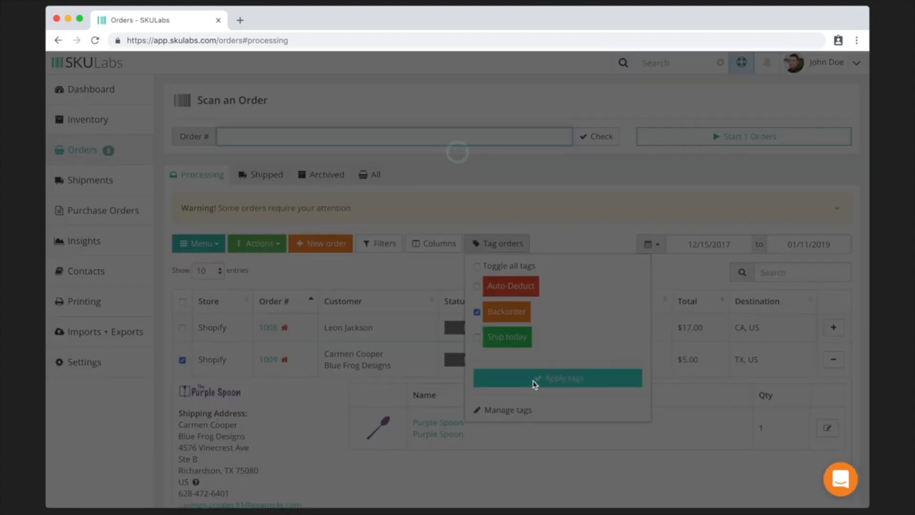
click(564, 241)
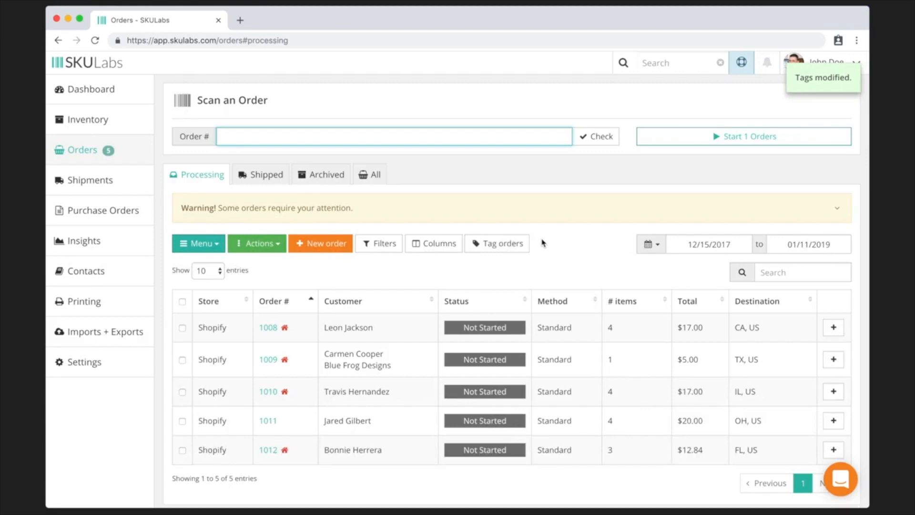
- Add a Tags column to the orders table, then go to the Purchase Orders list
click(443, 247)
click(418, 335)
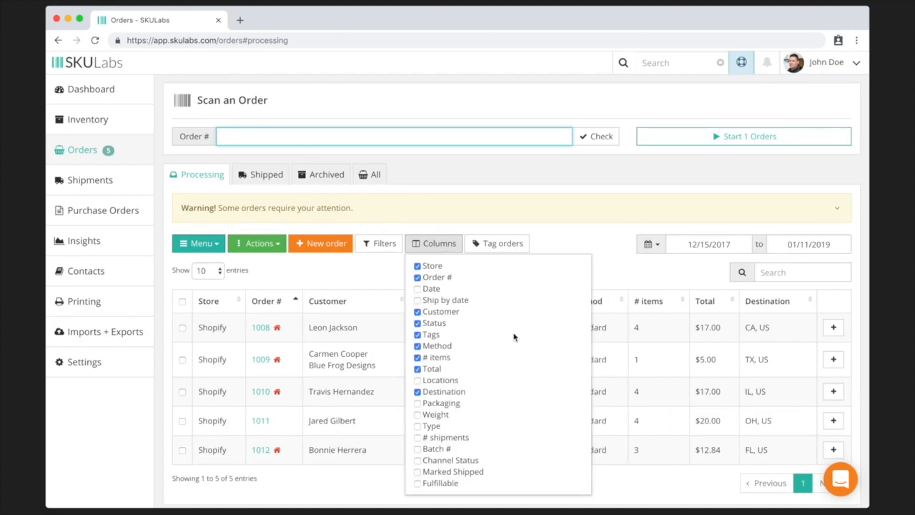
scroll(535, 337, down, 1)
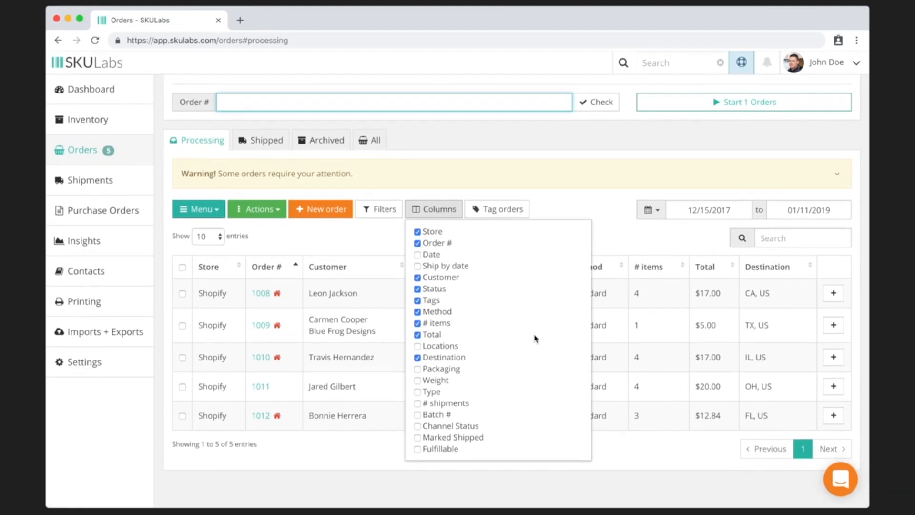
click(445, 215)
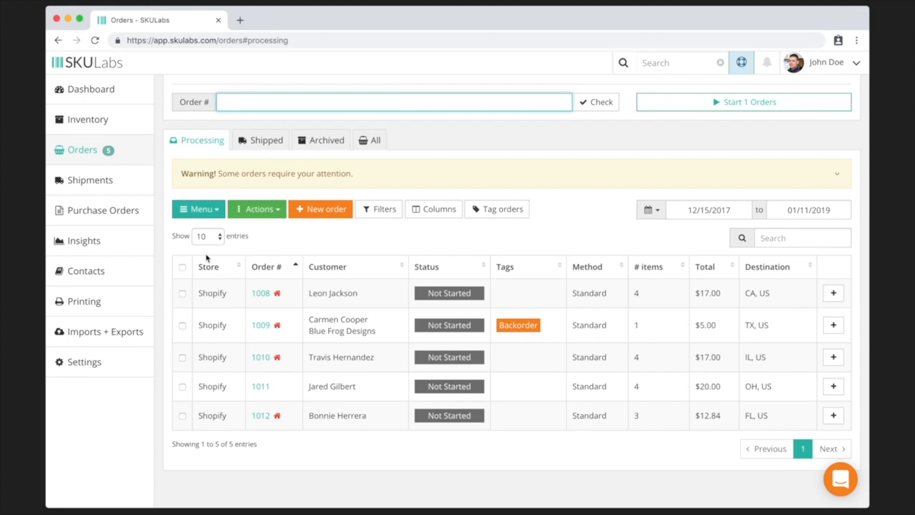
click(142, 221)
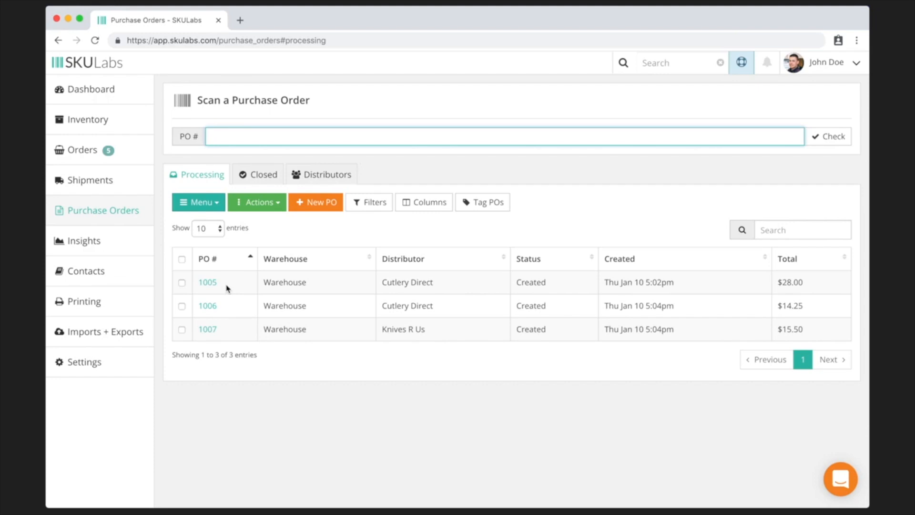
- Open PO 1005 and view its items: 5 Purple Forks at $2.85, 5 Purple Spoons at $2.75
click(208, 284)
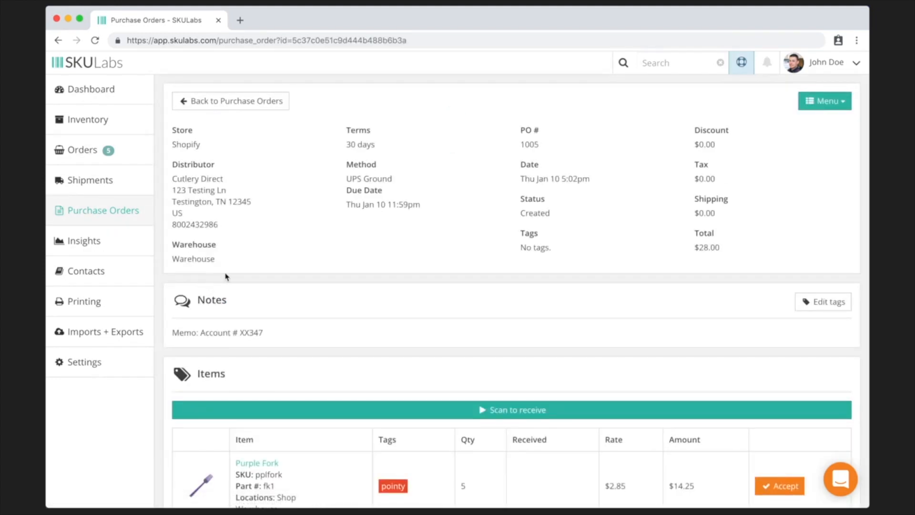
scroll(473, 245, down, 5)
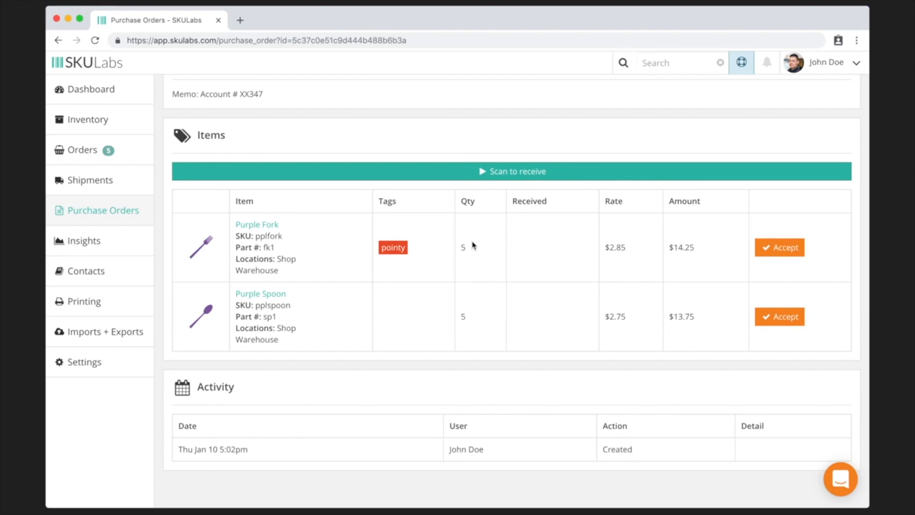
click(468, 172)
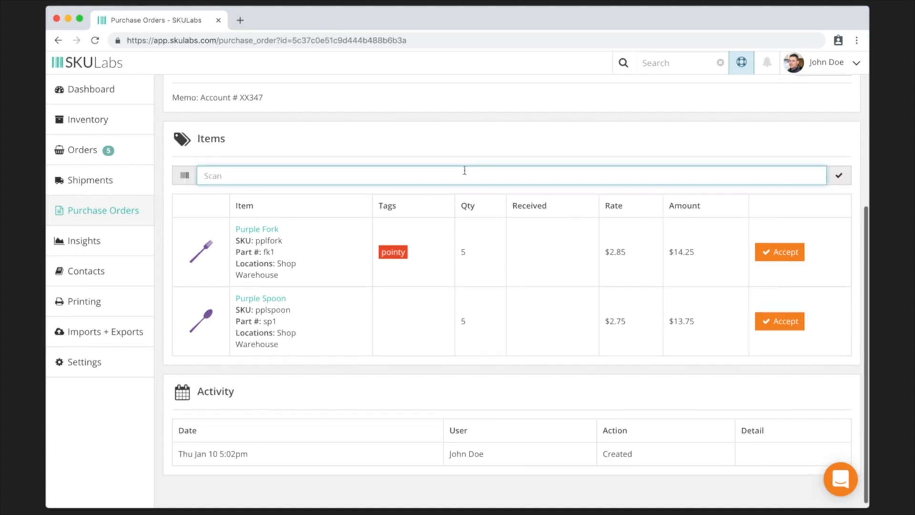
text(0100002)
key(Return)
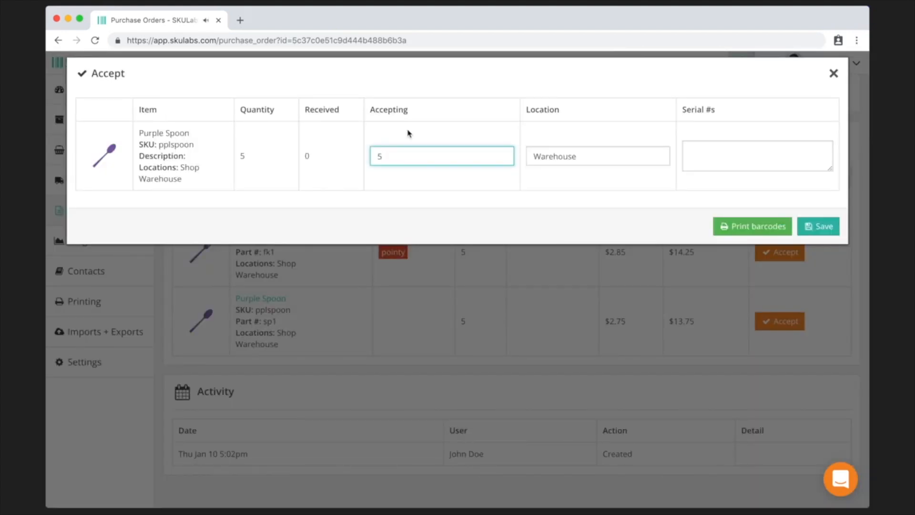
drag(391, 158, 350, 163)
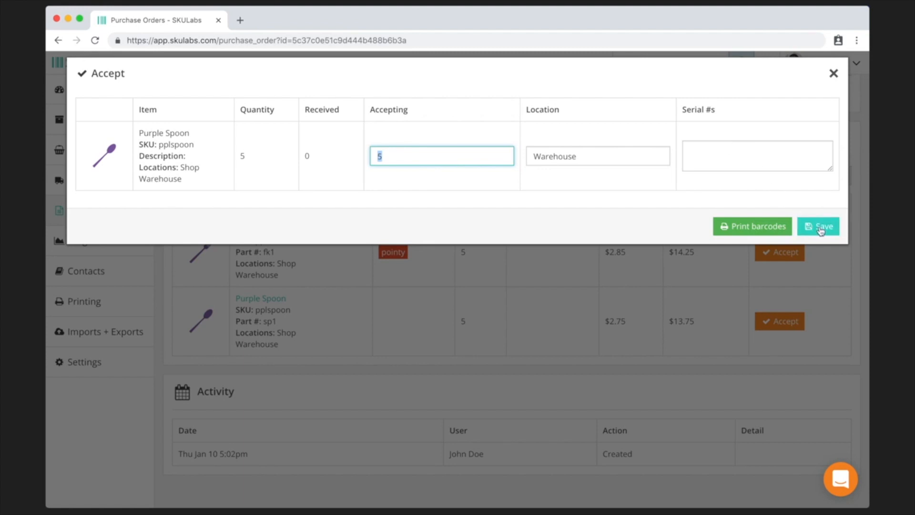
click(834, 75)
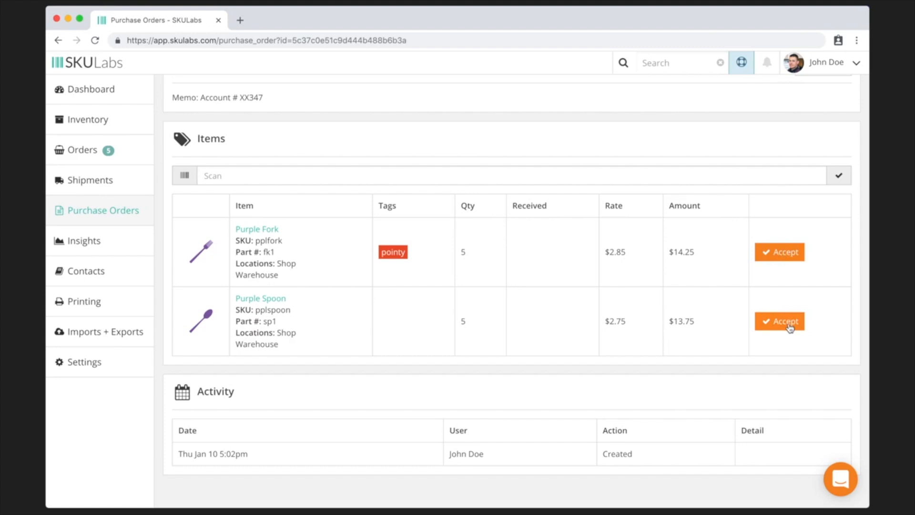
click(792, 260)
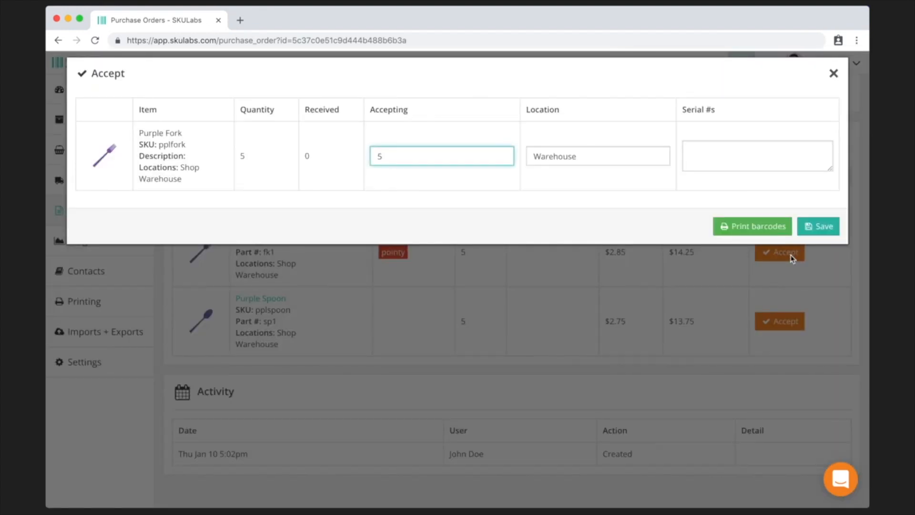
click(750, 229)
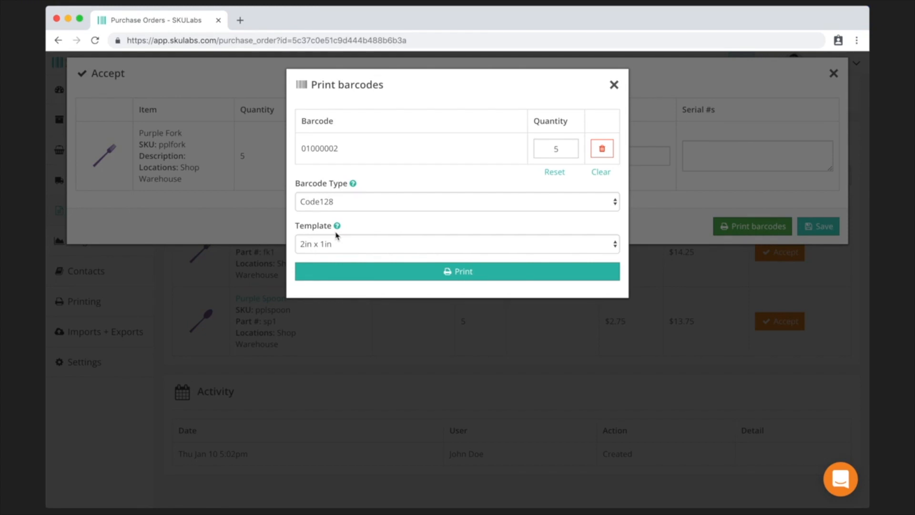
click(615, 89)
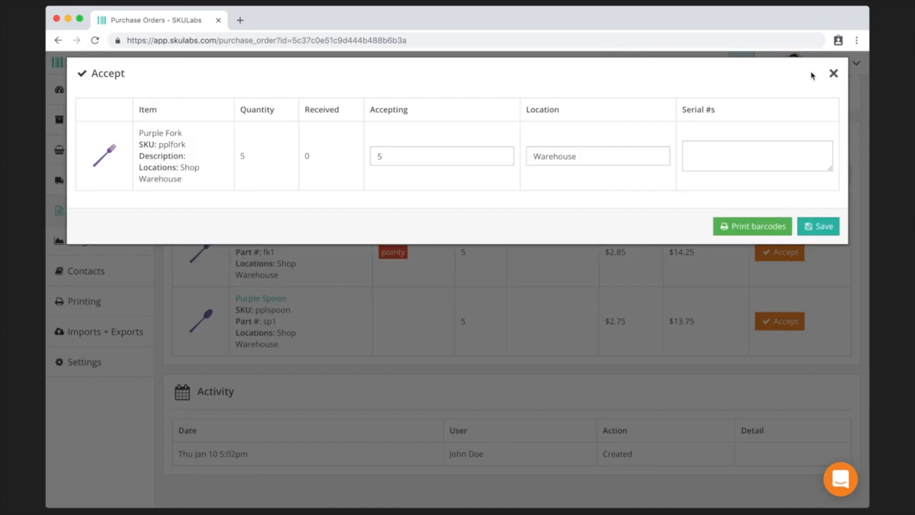
click(835, 74)
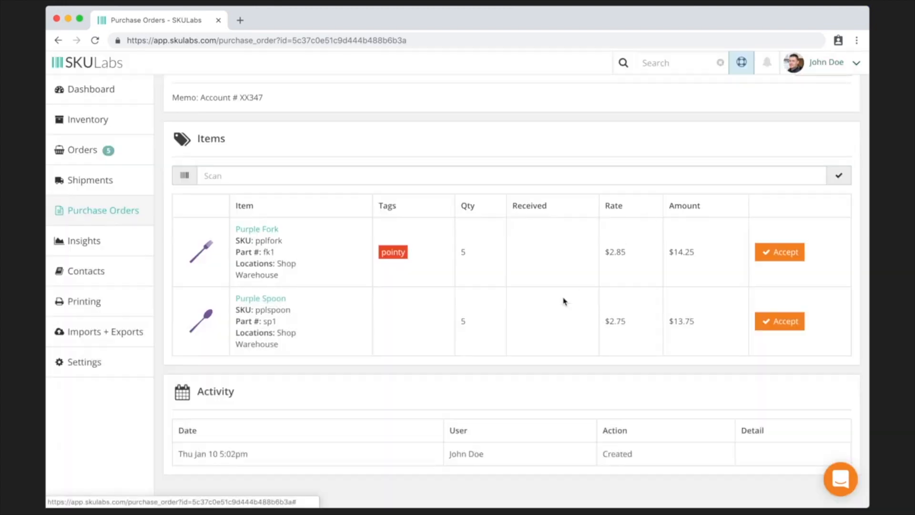
scroll(512, 356, up, 1)
scroll(512, 355, up, 4)
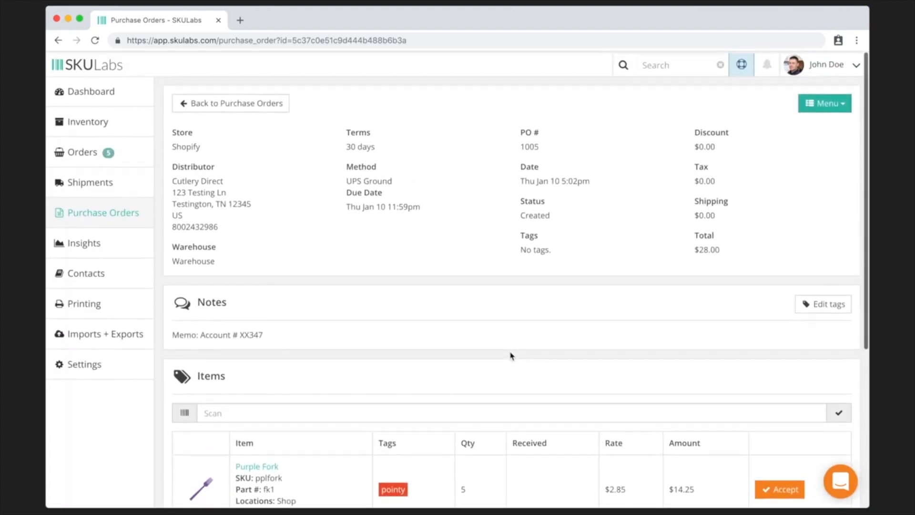